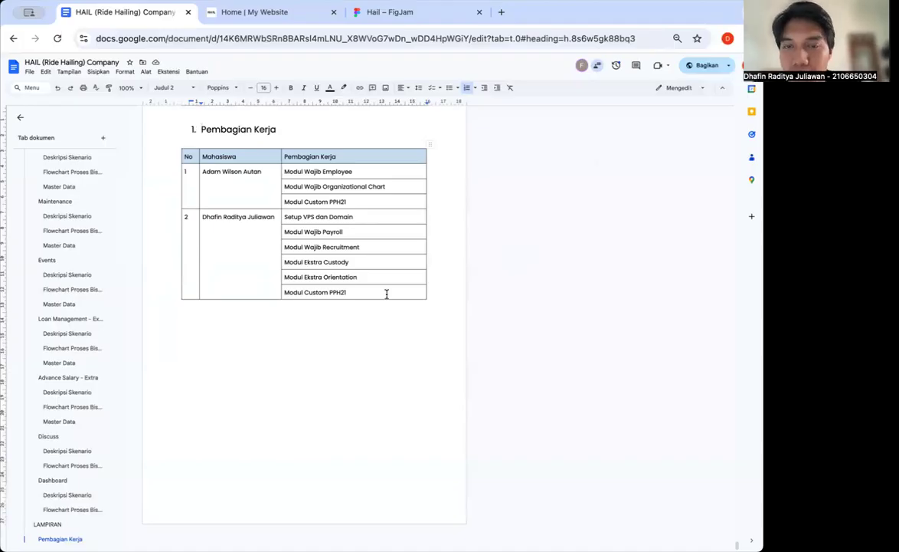
- Review the tasks assigned to the second student in the Pembagian Kerja table, from Setup VPS dan Domain through the Ekstra modules
scroll(387, 295, "up", 1)
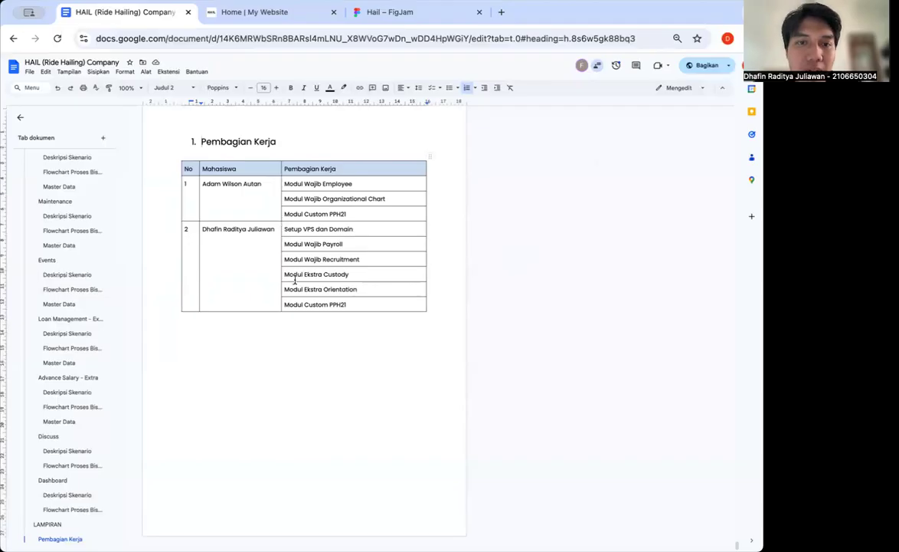
triple_click(301, 229)
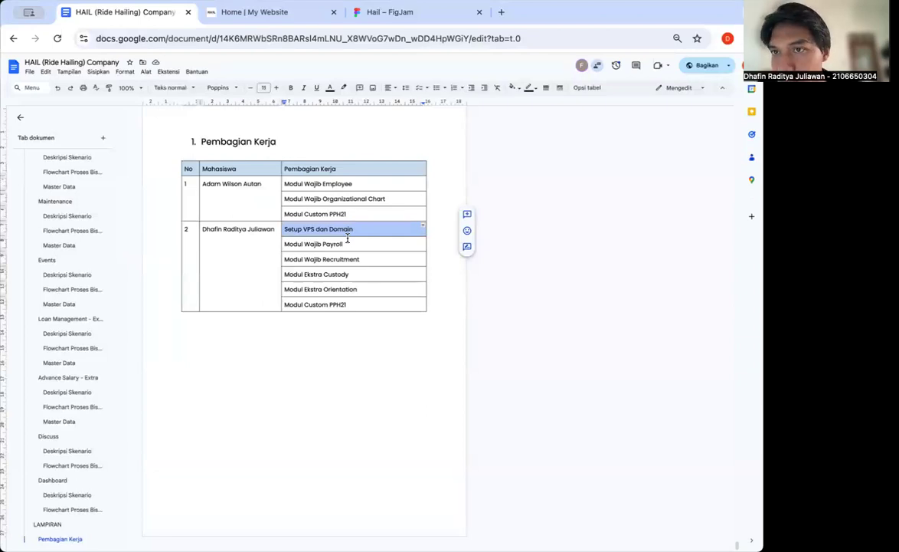
triple_click(337, 245)
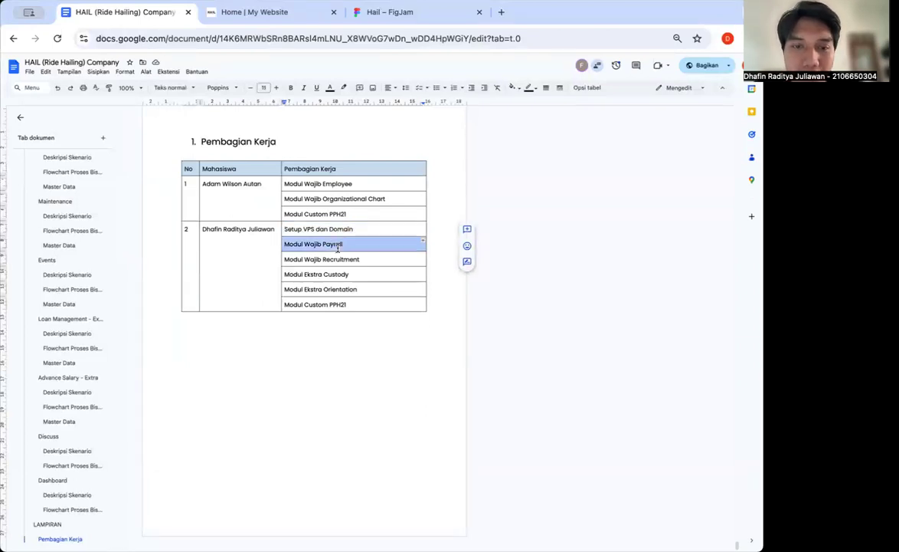
left_click(371, 259)
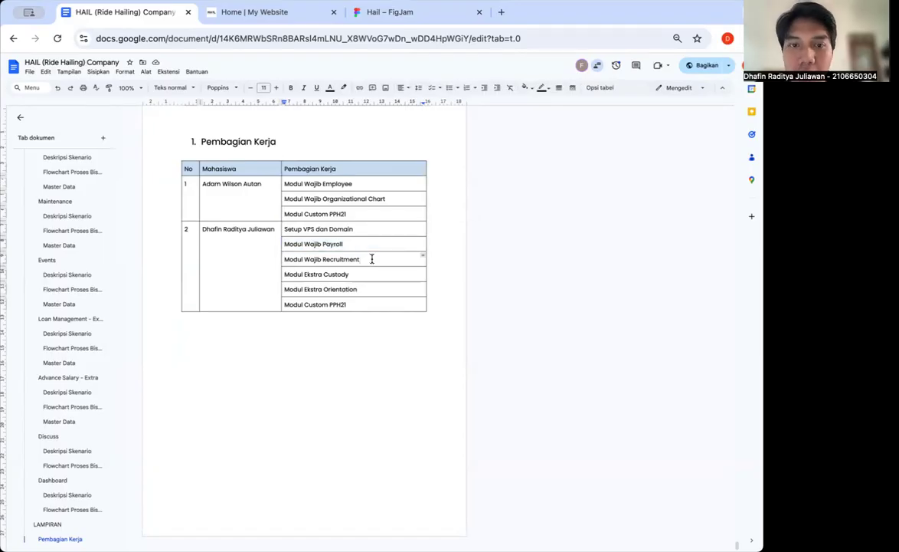
left_click(367, 284)
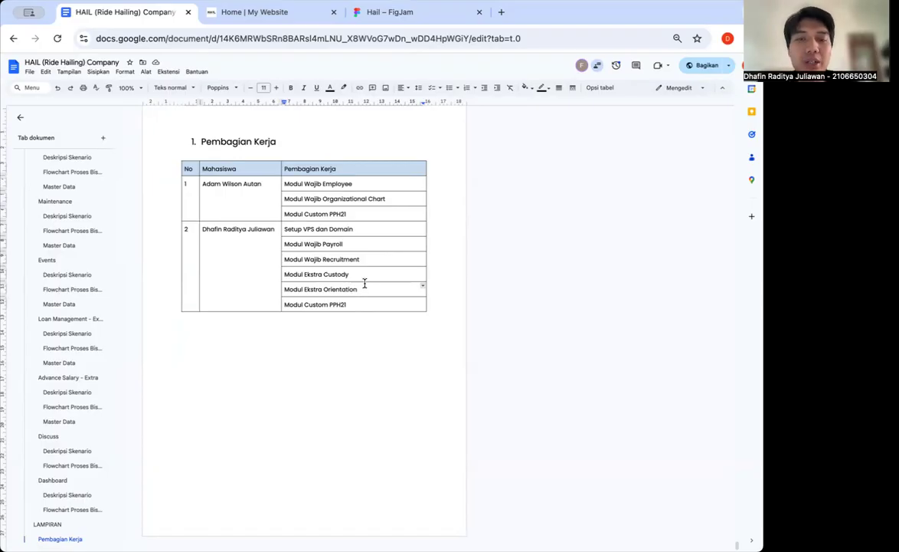
double_click(346, 261)
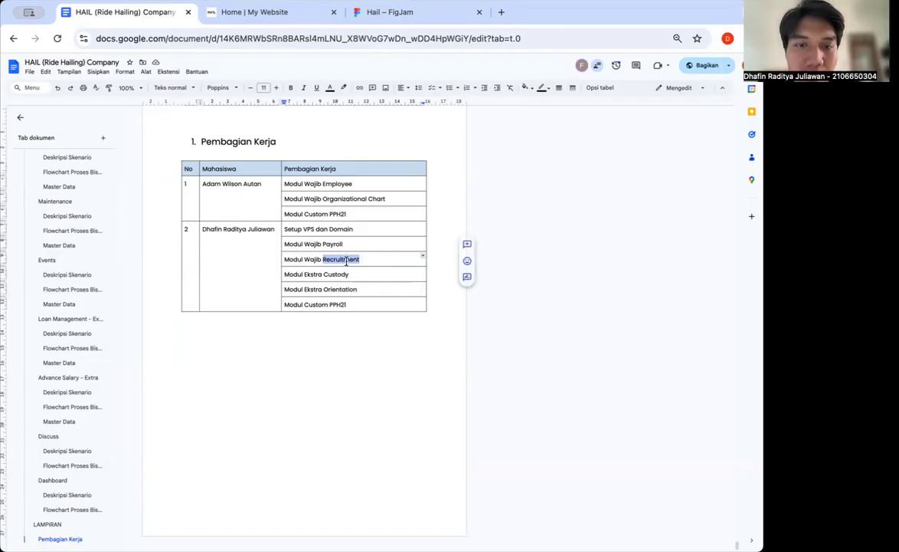
- Go to section 3.3 Recruitment of the report using the document outline
scroll(92, 330, "up", 10)
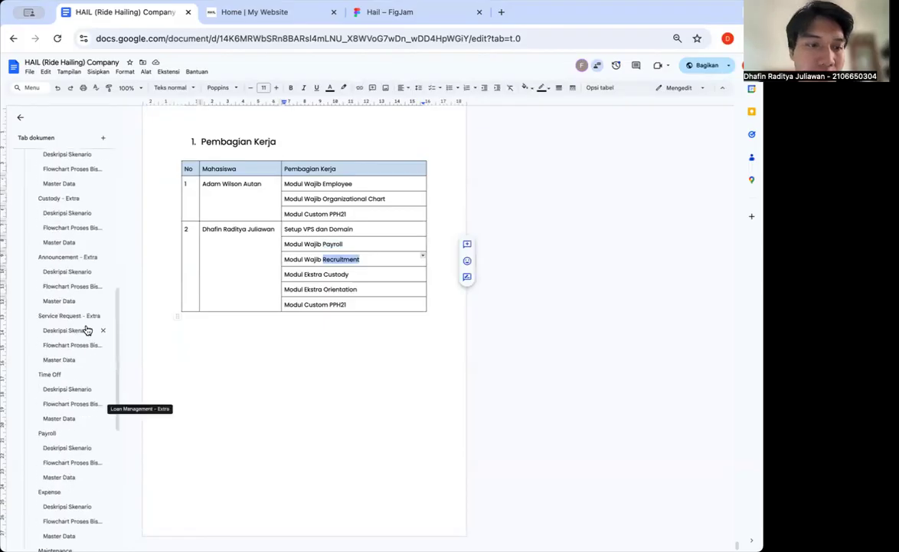
scroll(86, 329, "down", 1)
left_click(66, 351)
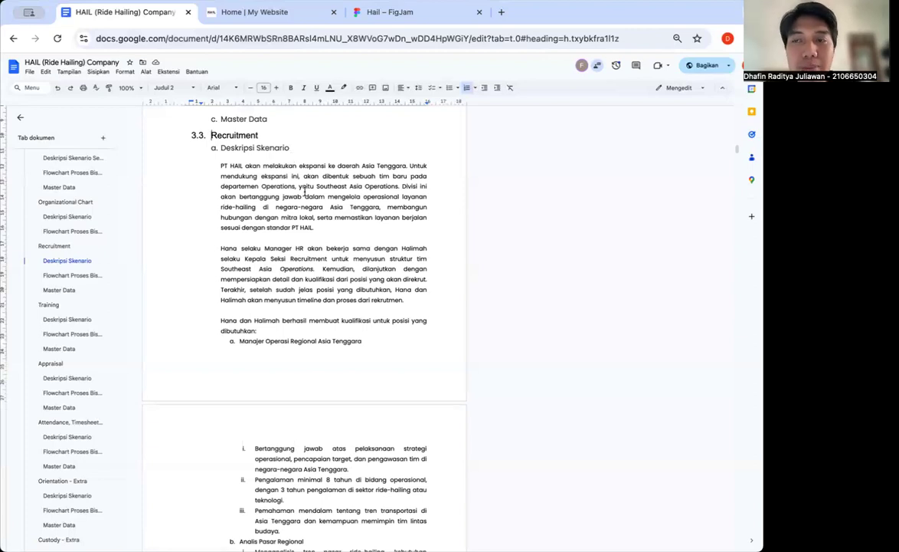
scroll(305, 192, "up", 1)
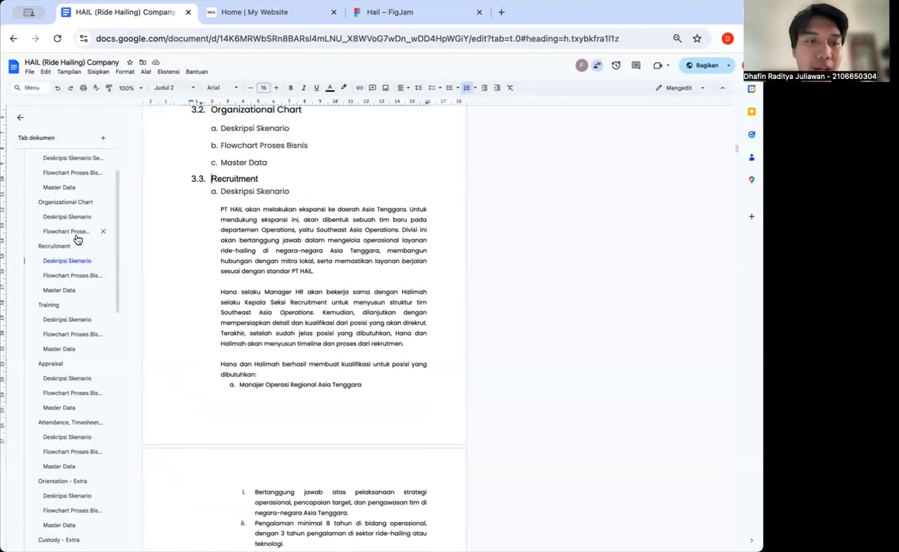
- Go to the Deskripsi Perusahaan section and view the company description with its vision and mission
scroll(75, 237, "up", 3)
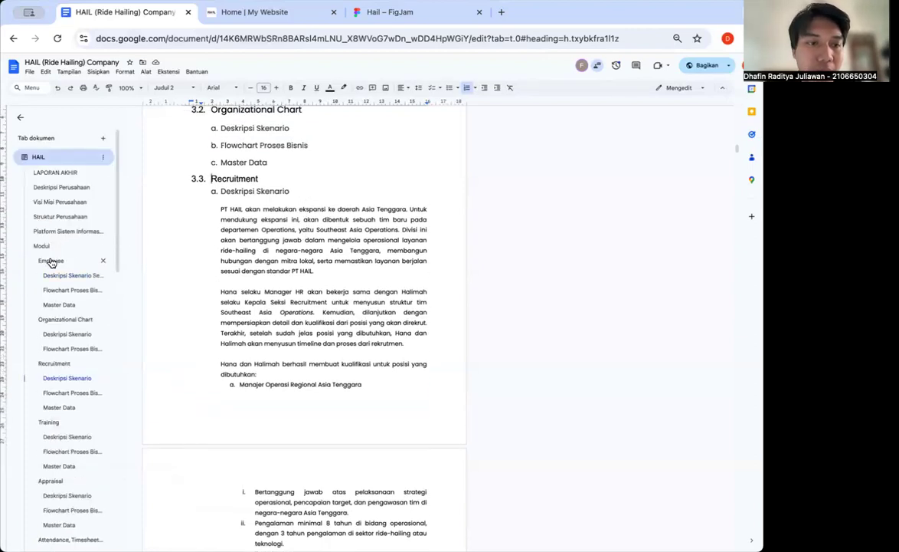
left_click(58, 187)
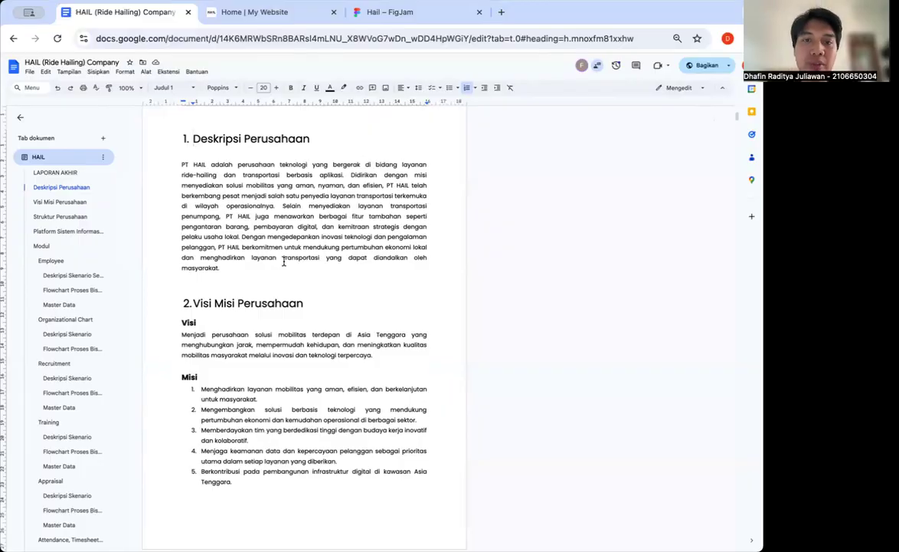
scroll(283, 261, "down", 2)
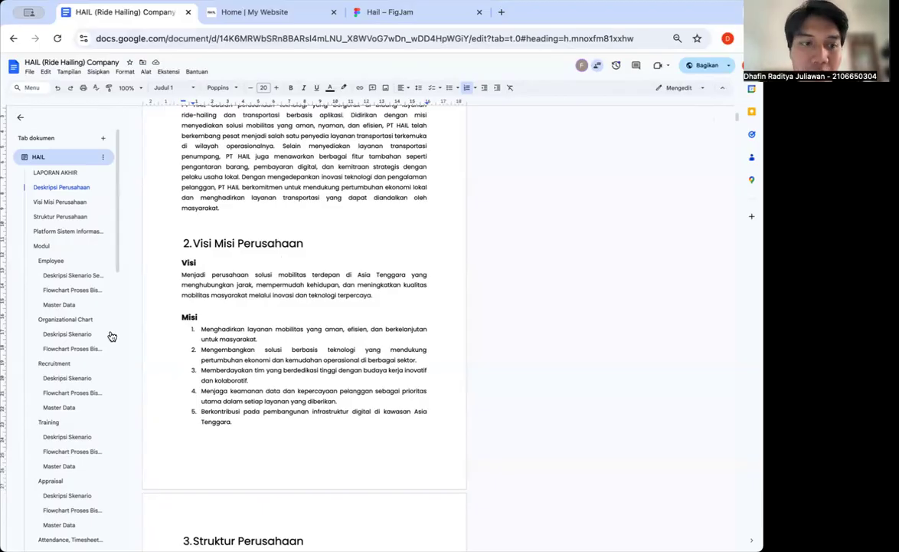
- Open Recruitment's Deskripsi Skenario and read the paragraph about the Southeast Asia expansion and its new Operations team
scroll(67, 452, "down", 1)
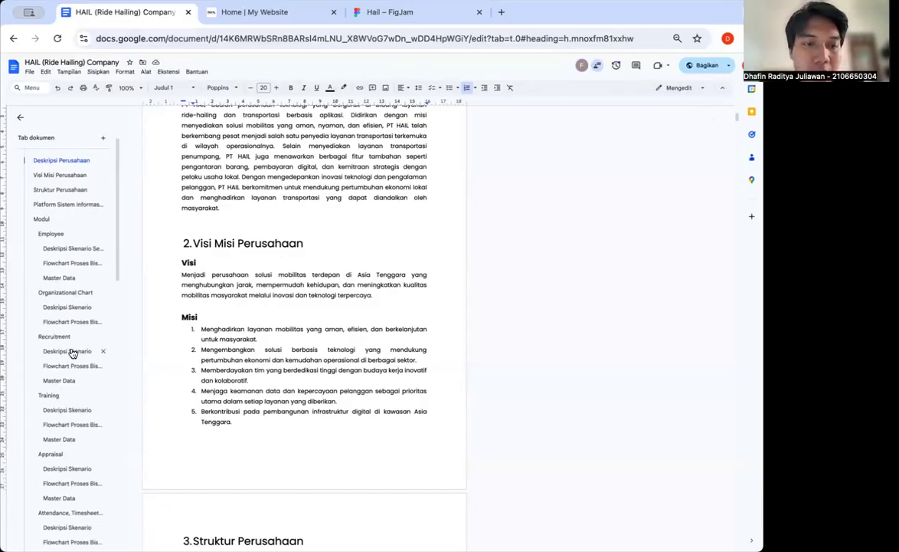
left_click(69, 353)
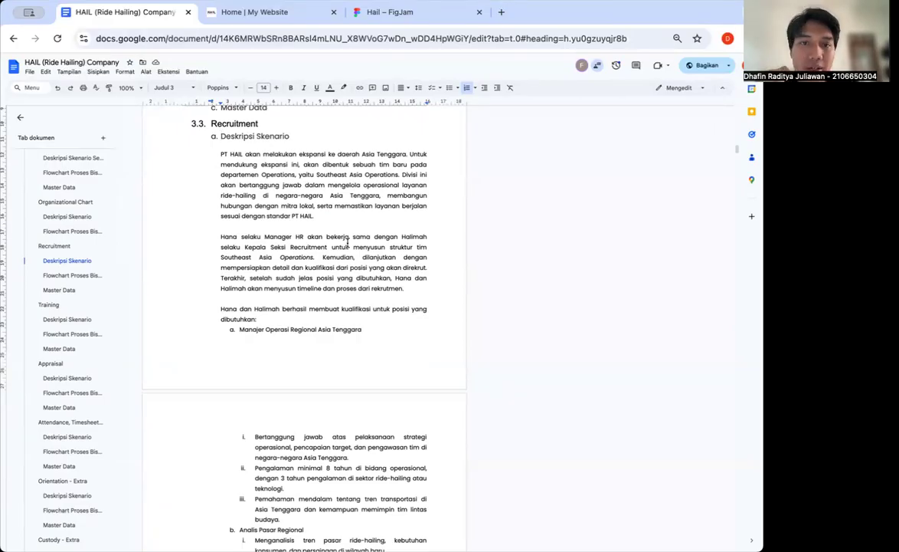
double_click(364, 164)
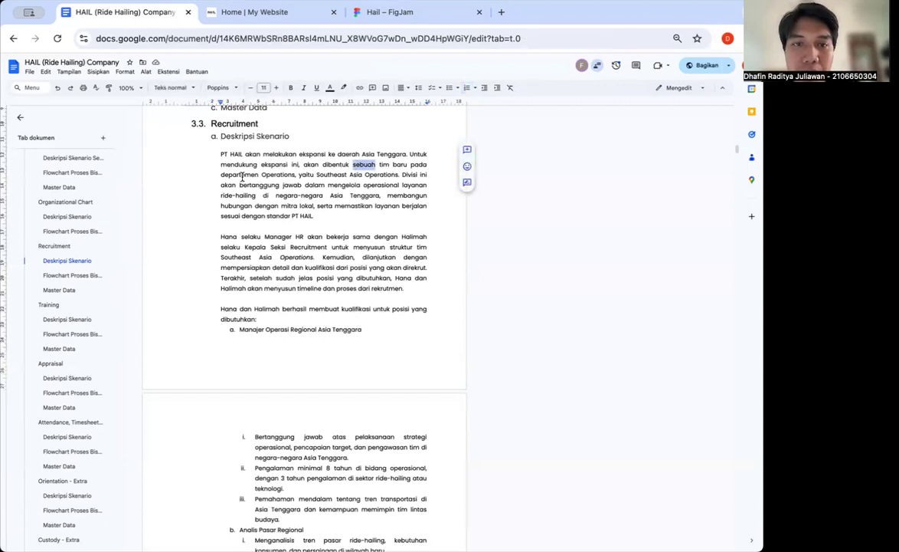
double_click(241, 174)
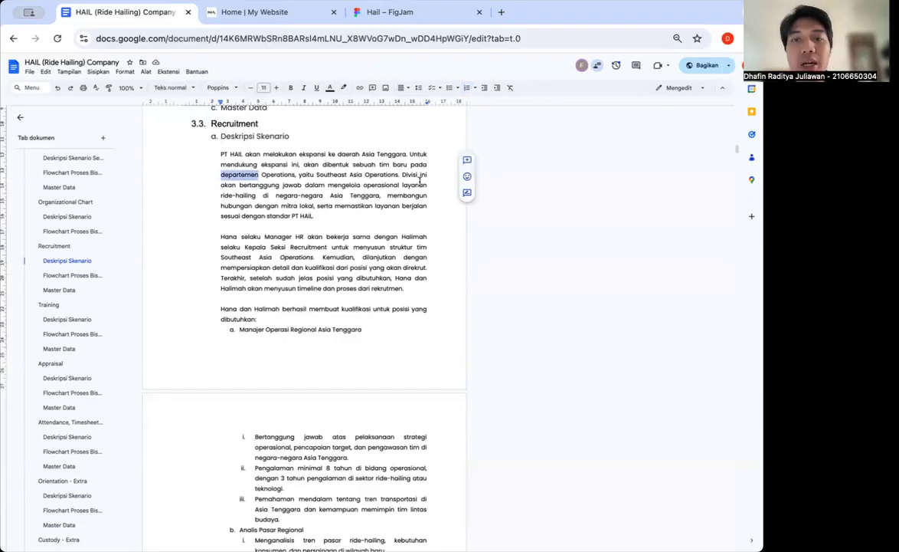
left_click(248, 185)
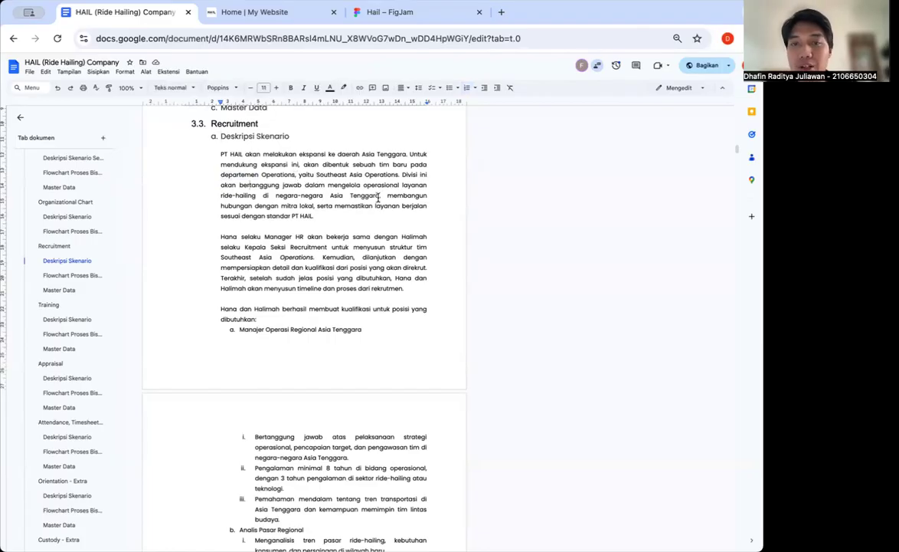
- Read the Recruitment scenario's second paragraph on planning the team structure, position qualifications and recruitment timeline
scroll(378, 198, "down", 1)
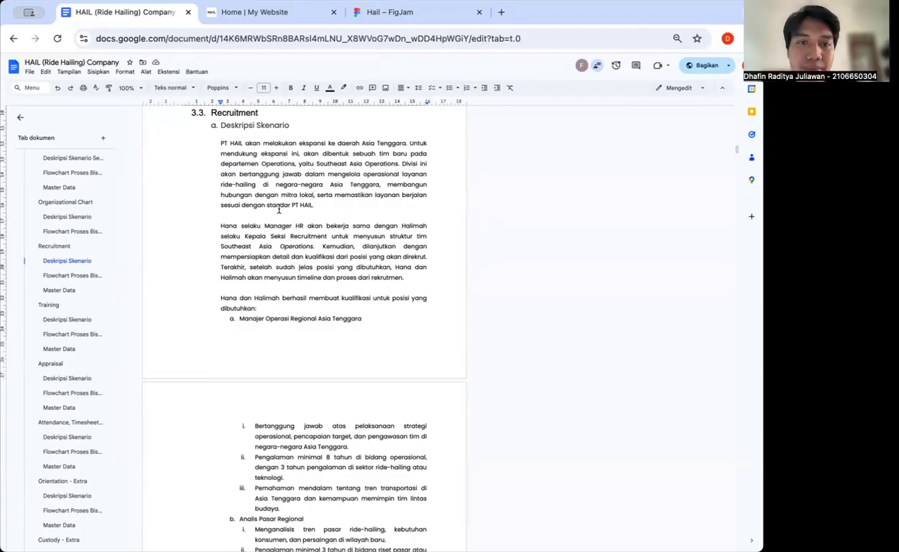
scroll(279, 209, "down", 2)
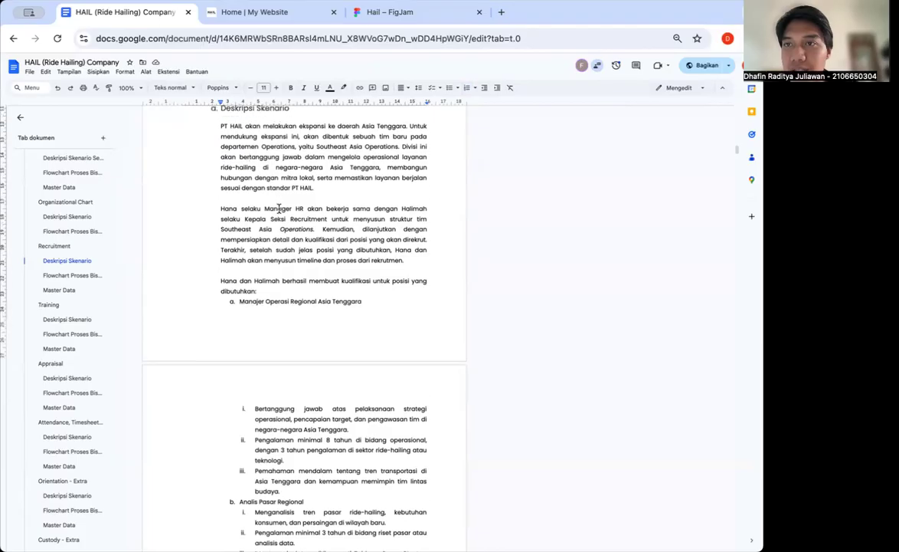
scroll(279, 209, "up", 1)
scroll(279, 209, "up", 1)
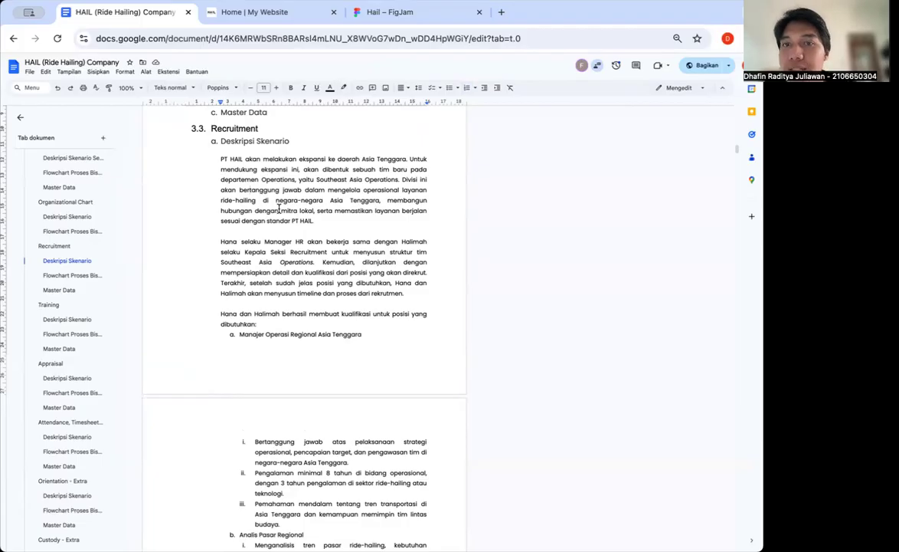
scroll(278, 209, "down", 1)
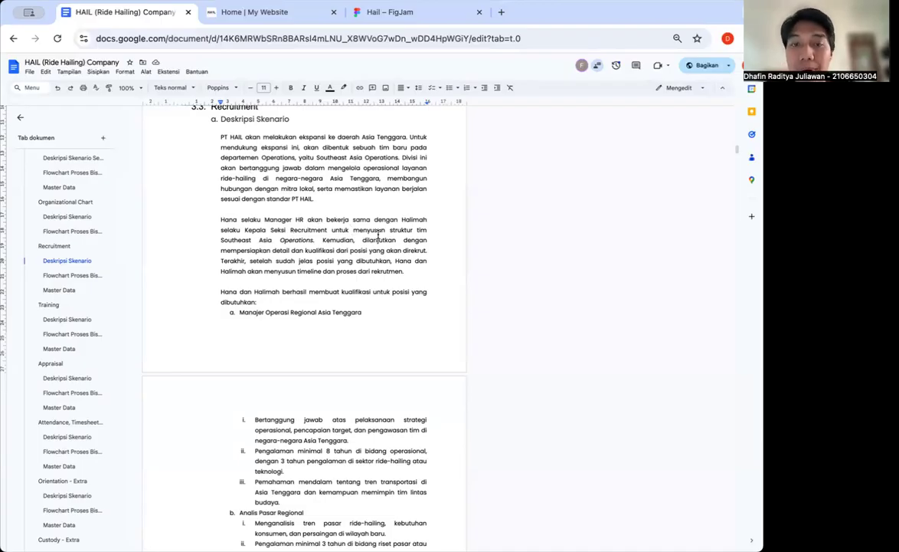
scroll(378, 234, "down", 1)
scroll(377, 234, "down", 1)
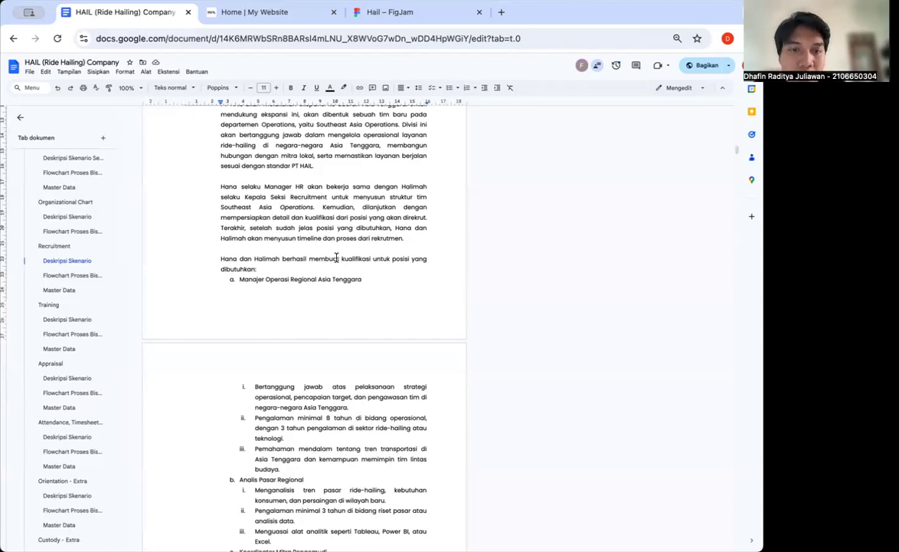
- Examine the qualifications listed for the Manajer Operasi Regional Asia Tenggara position, highlighting its title and requirements
scroll(306, 345, "down", 3)
scroll(317, 358, "down", 4)
scroll(317, 358, "up", 5)
scroll(317, 358, "up", 1)
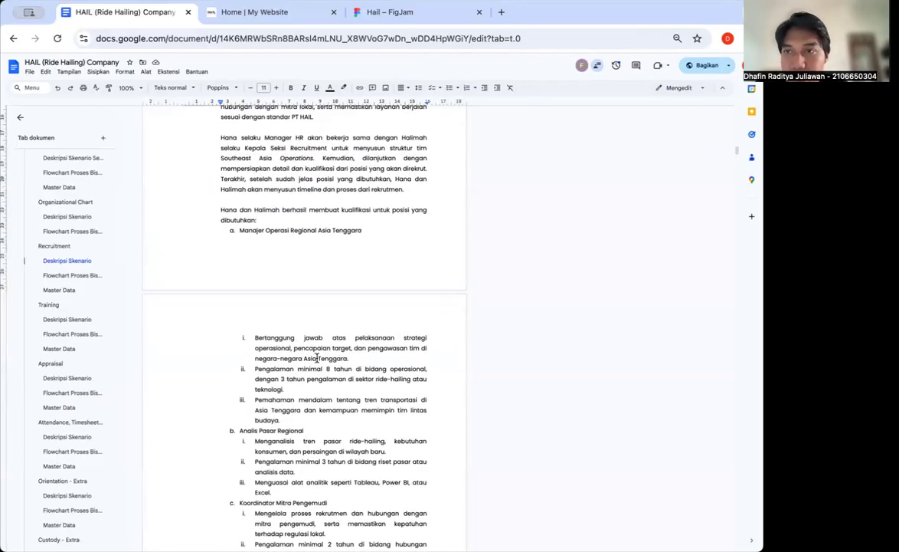
triple_click(255, 229)
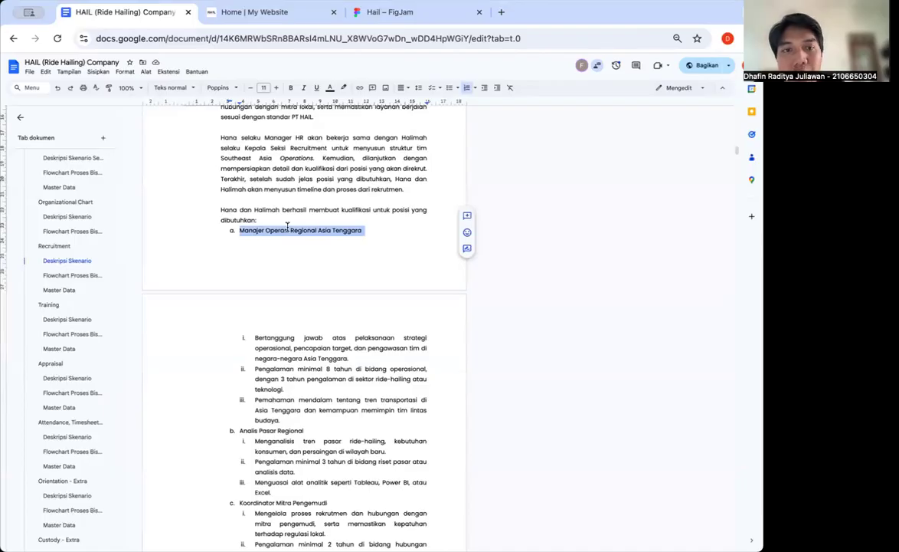
scroll(308, 241, "down", 2)
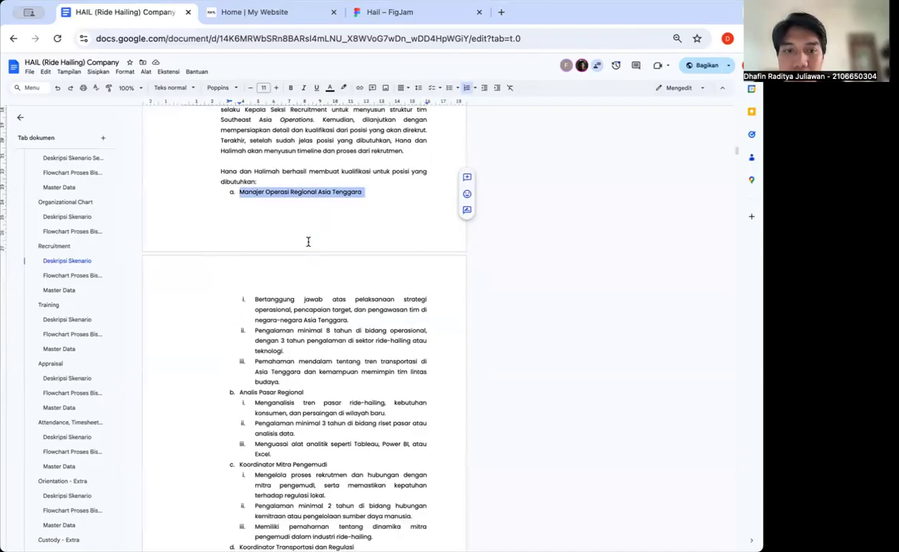
scroll(268, 300, "down", 1)
left_click_drag(255, 280, 395, 353)
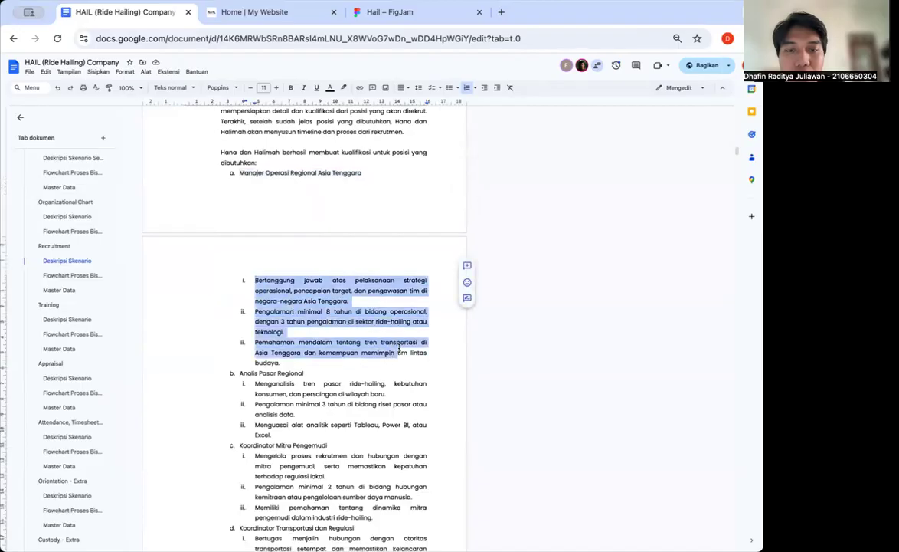
scroll(363, 319, "down", 1)
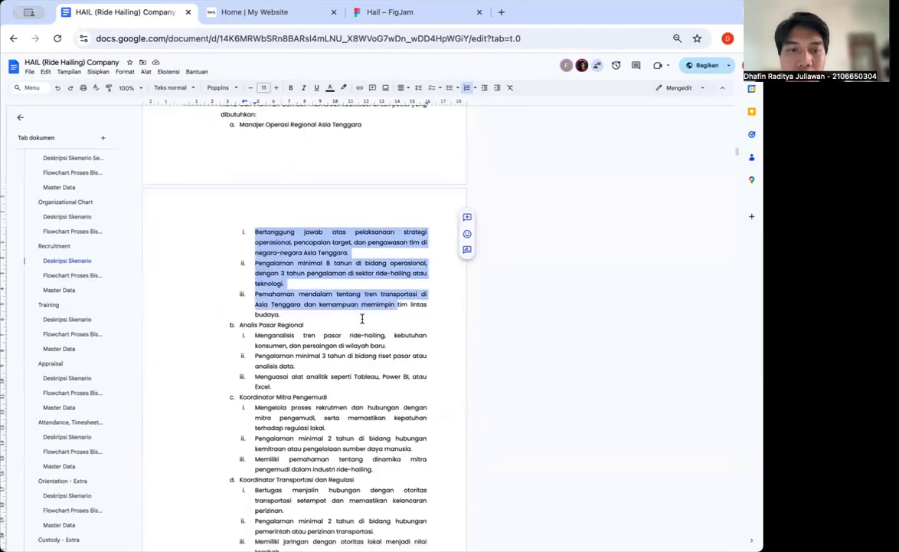
- Examine the Analis Pasar Regional and Koordinator Mitra Pengemudi positions, highlighting each title and reading its requirements
triple_click(280, 326)
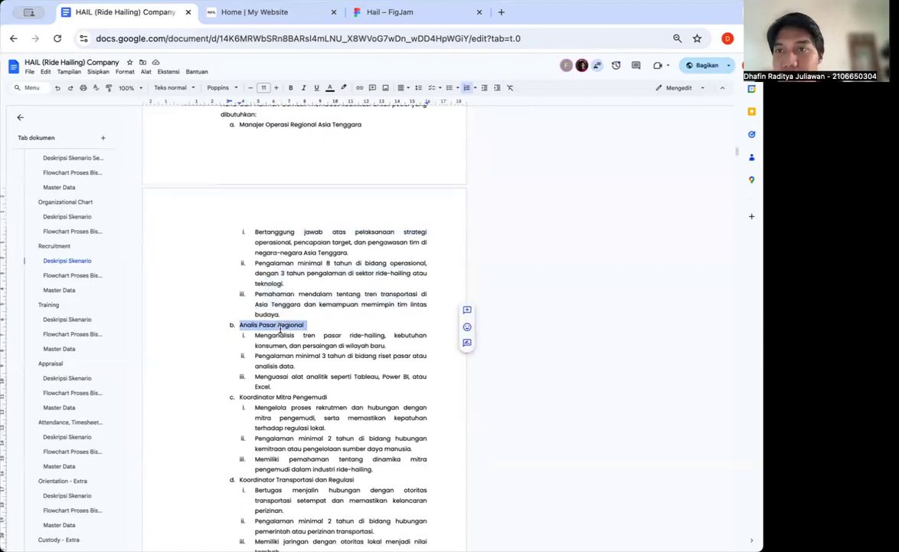
scroll(279, 328, "down", 1)
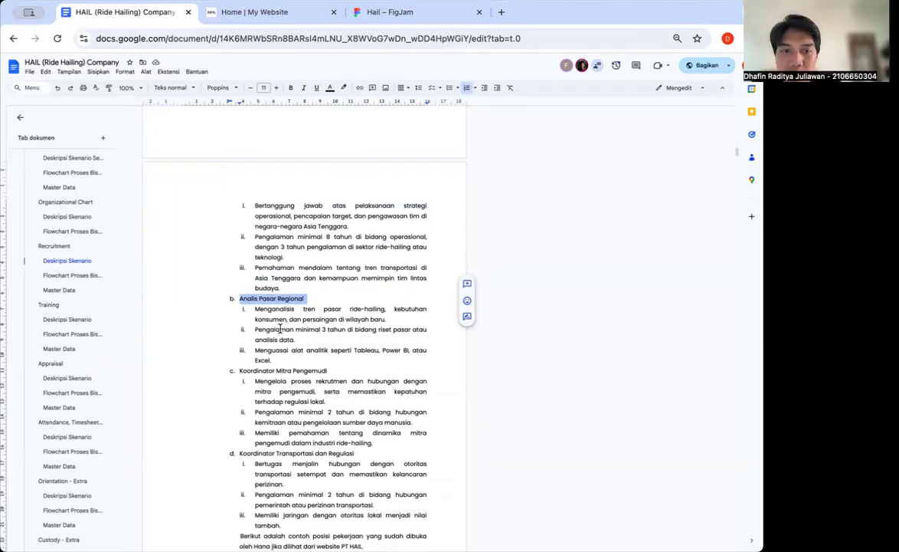
scroll(279, 328, "down", 2)
triple_click(280, 327)
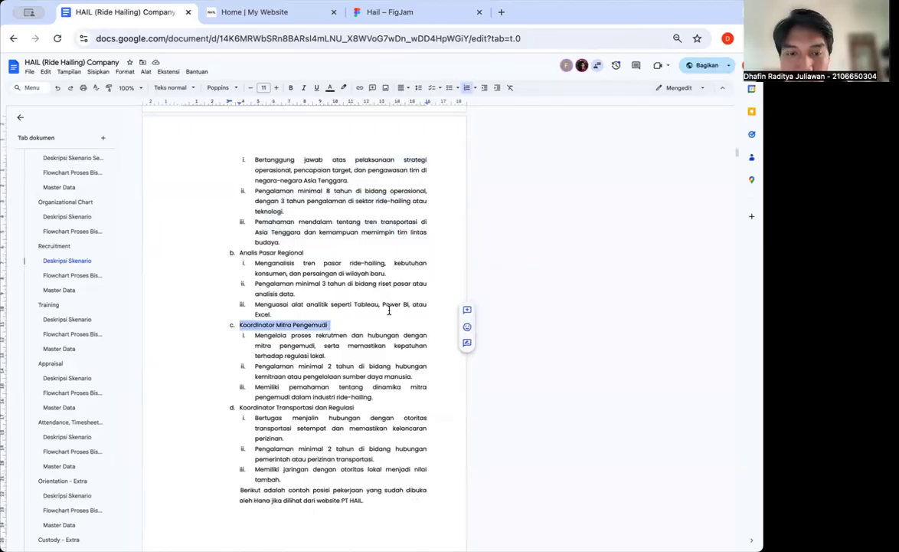
scroll(389, 310, "down", 2)
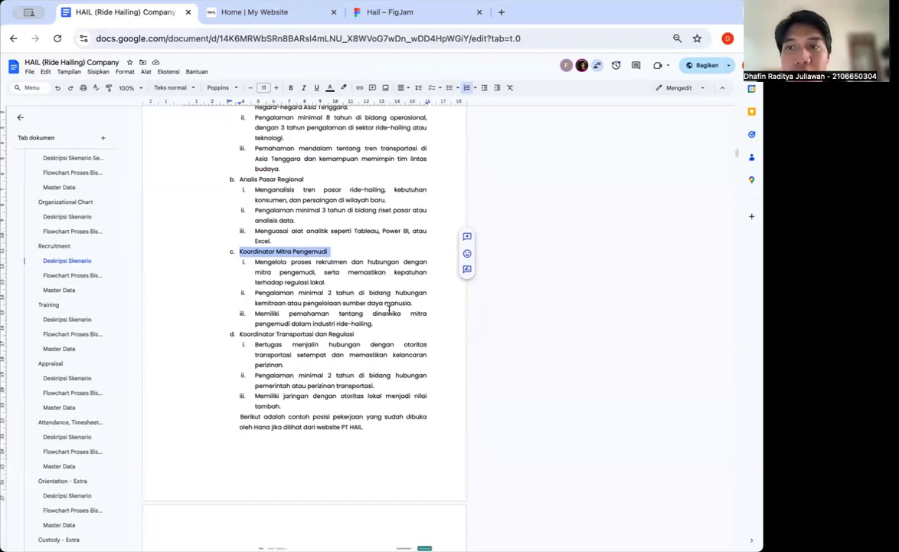
- Highlight the Koordinator Transportasi dan Regulasi title and read its requirements down to the job offers website screenshot
triple_click(301, 334)
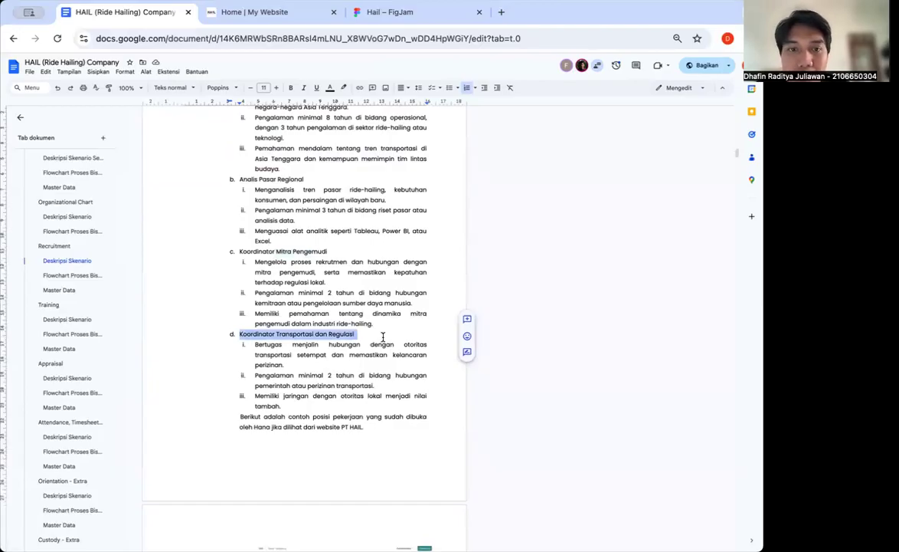
scroll(383, 337, "down", 1)
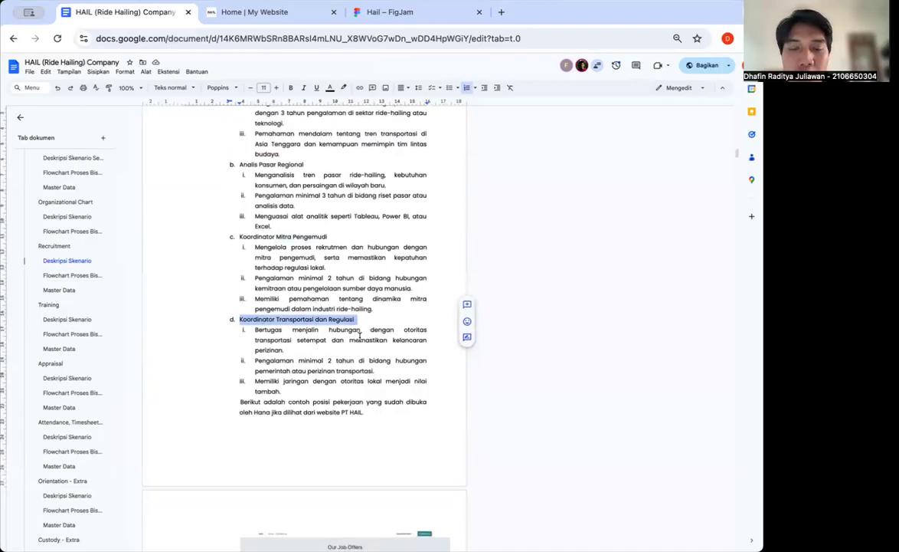
scroll(359, 335, "down", 2)
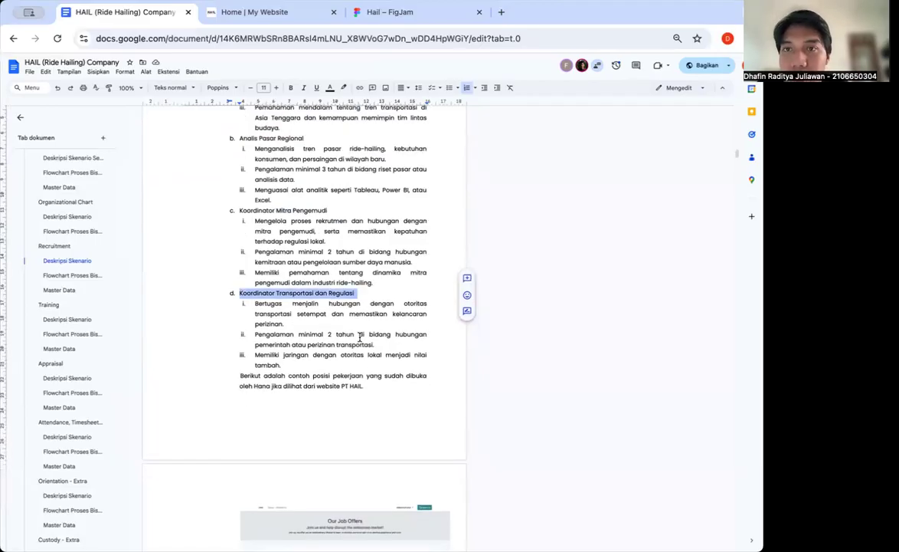
scroll(359, 335, "down", 2)
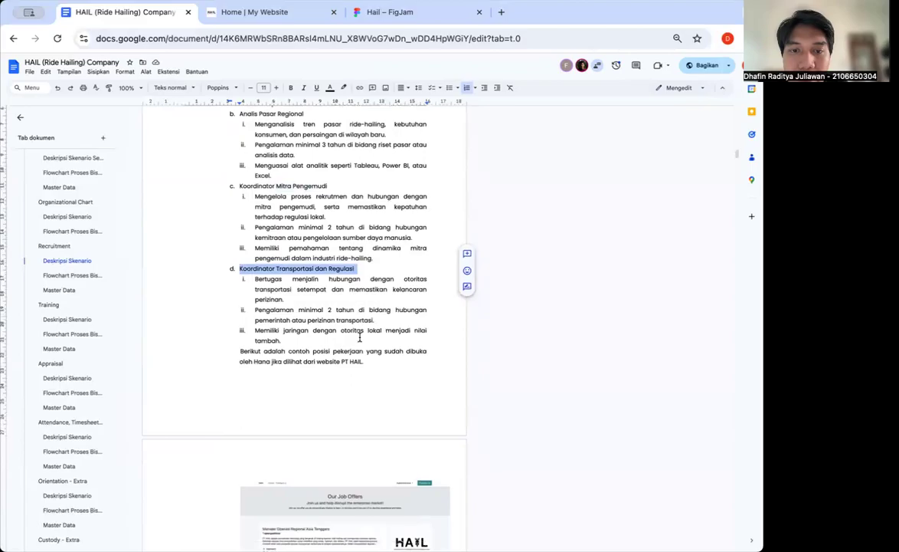
- Highlight the sentence introducing the example job openings on the PT HAIL website and view the job offers and application form screenshots below it
scroll(360, 337, "down", 2)
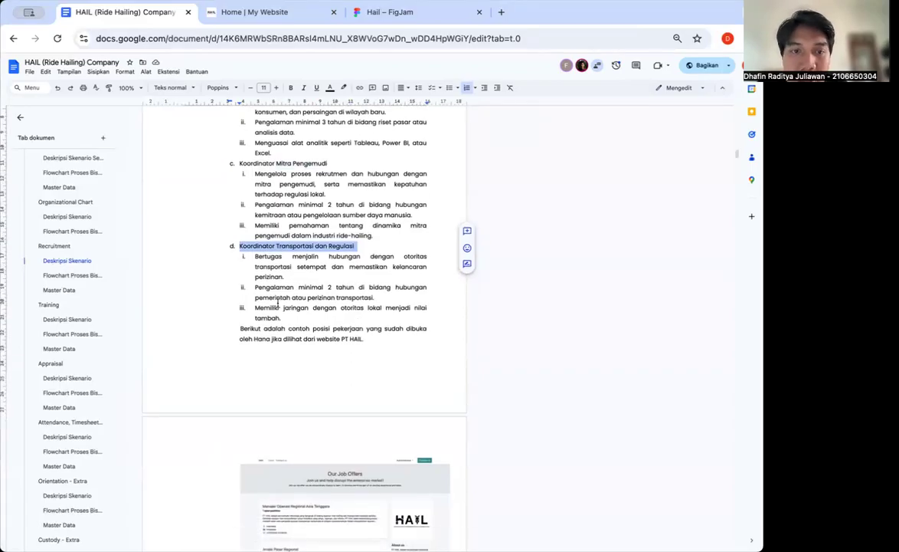
scroll(297, 287, "up", 3)
left_click_drag(252, 252, 424, 307)
scroll(386, 345, "down", 6)
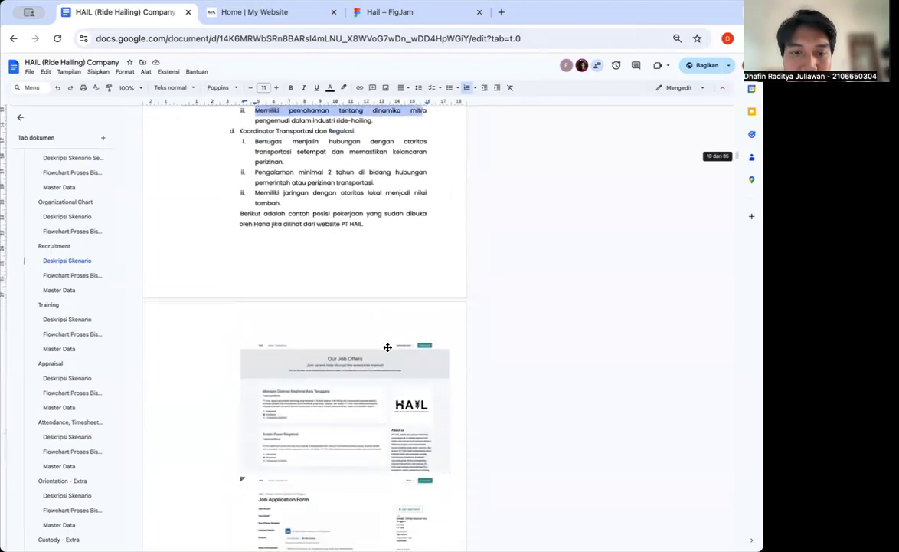
triple_click(312, 192)
left_click(355, 239)
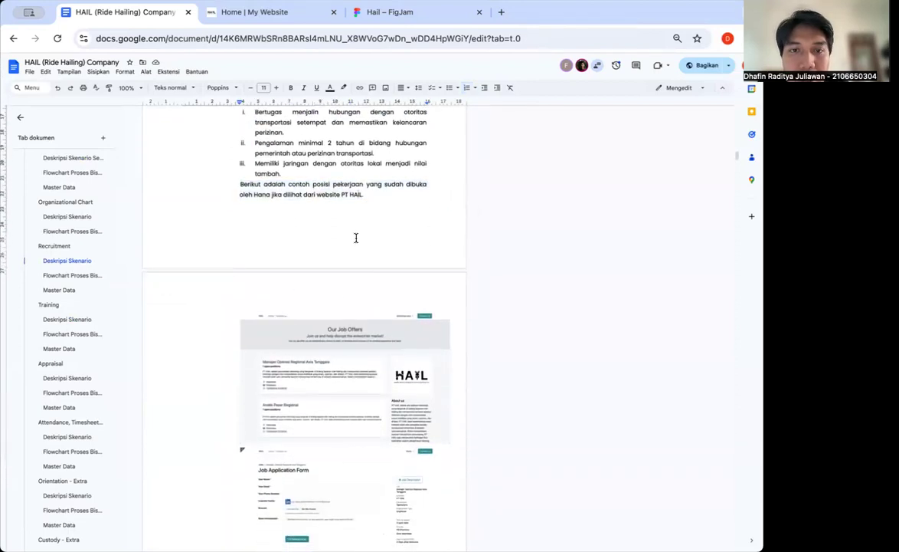
scroll(357, 236, "down", 1)
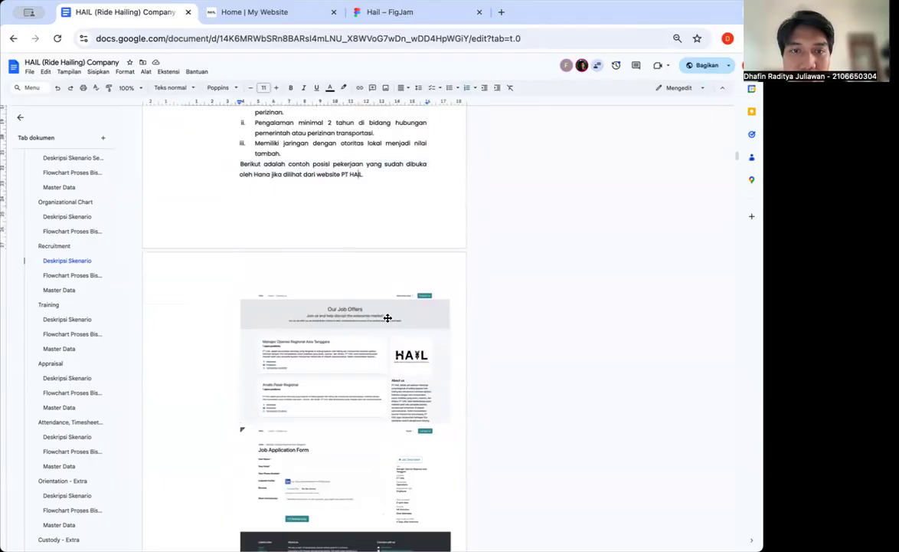
scroll(355, 418, "down", 2)
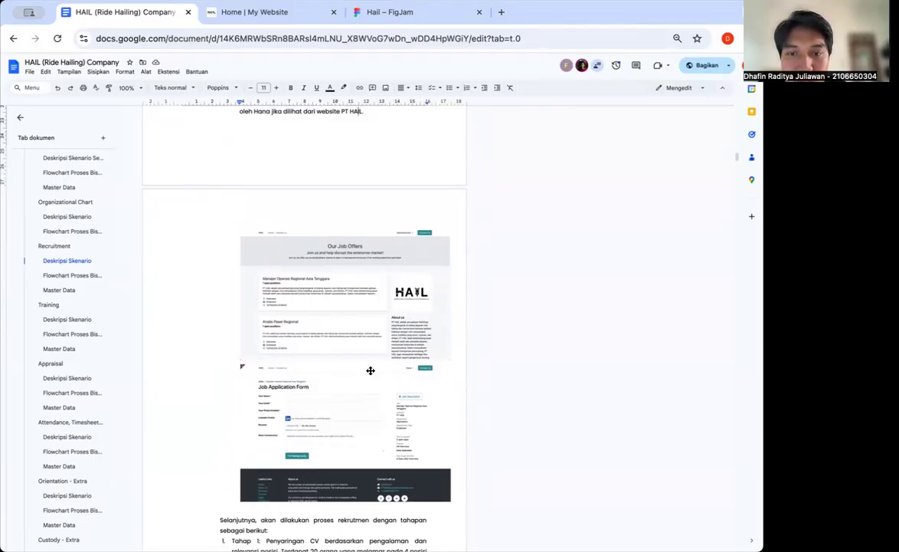
- Switch to the HAIL website in Odoo and open the Analis Pasar Regional job page from the Recruitment app
left_click(272, 17)
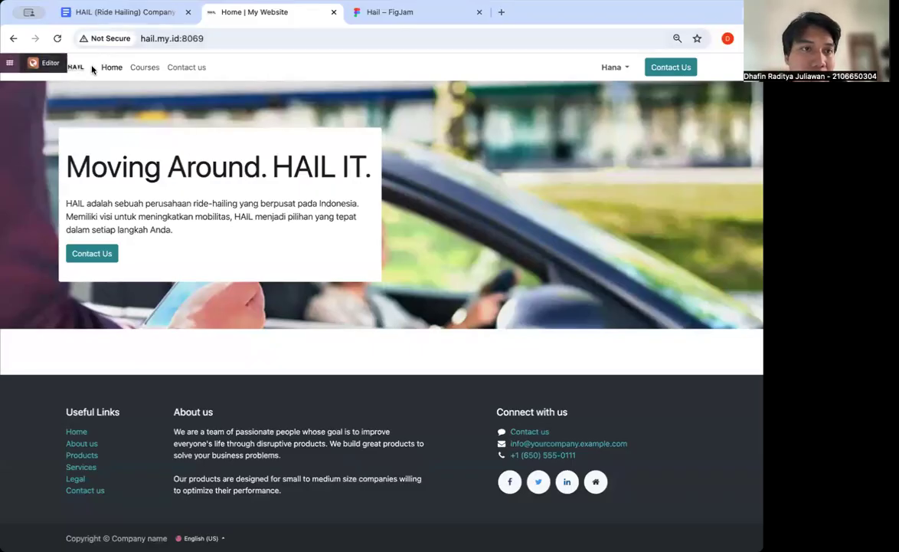
left_click(10, 63)
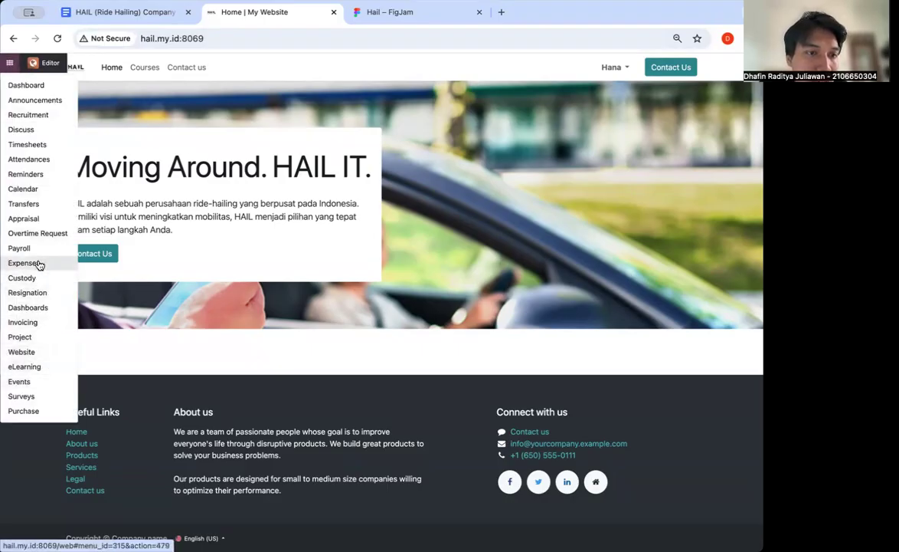
left_click(48, 115)
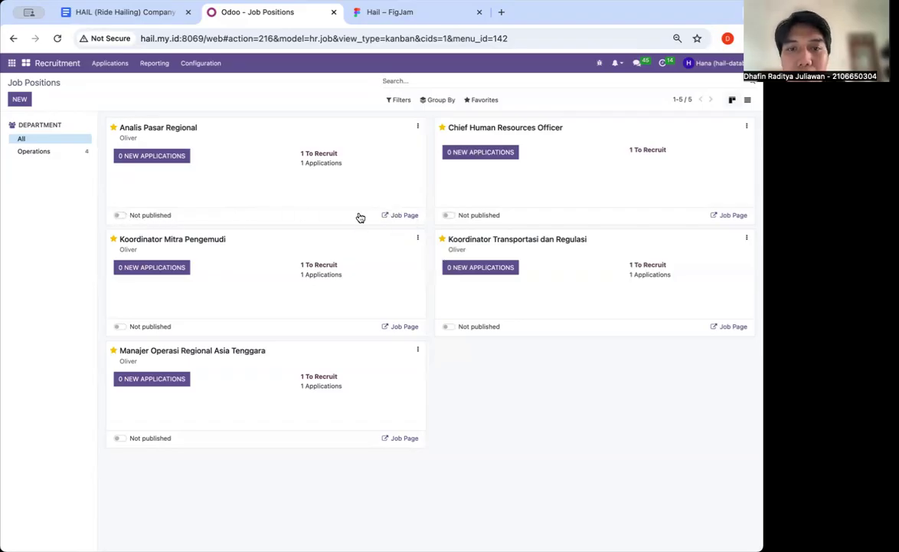
left_click(398, 220)
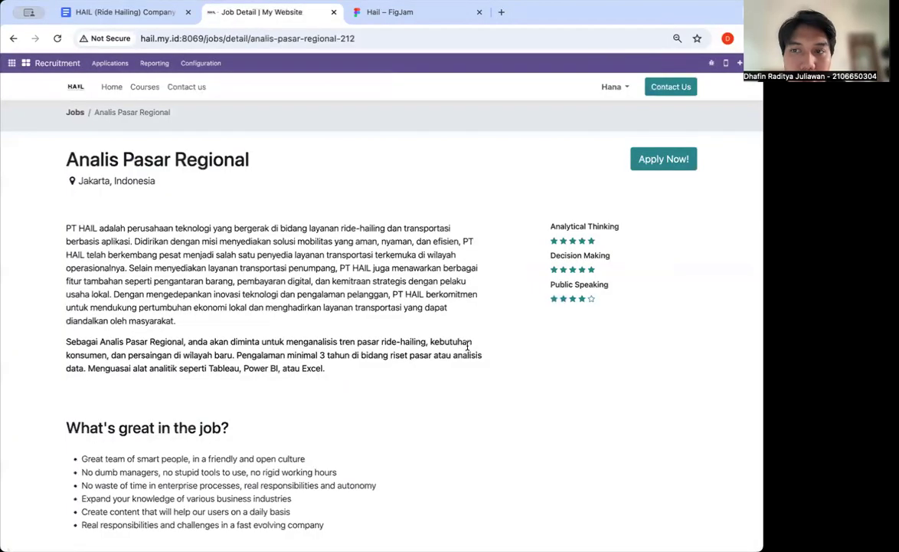
- Examine the Analis Pasar Regional job page, highlighting its title, the PT HAIL company description and the role's requirements
scroll(467, 346, "down", 2)
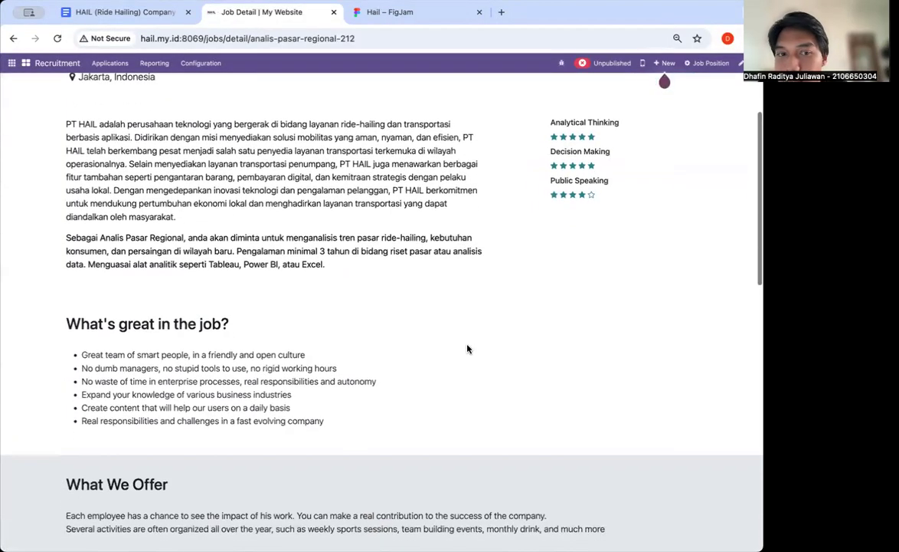
scroll(467, 346, "up", 2)
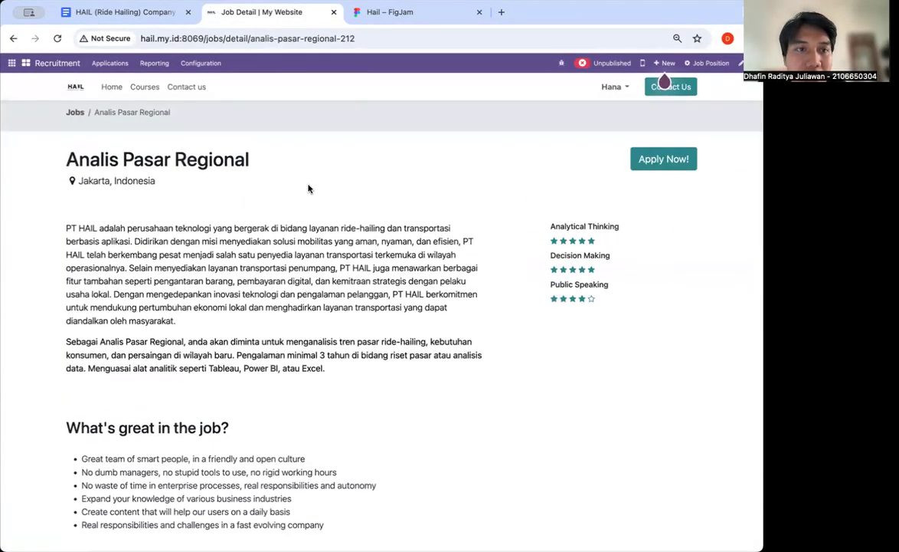
double_click(111, 159)
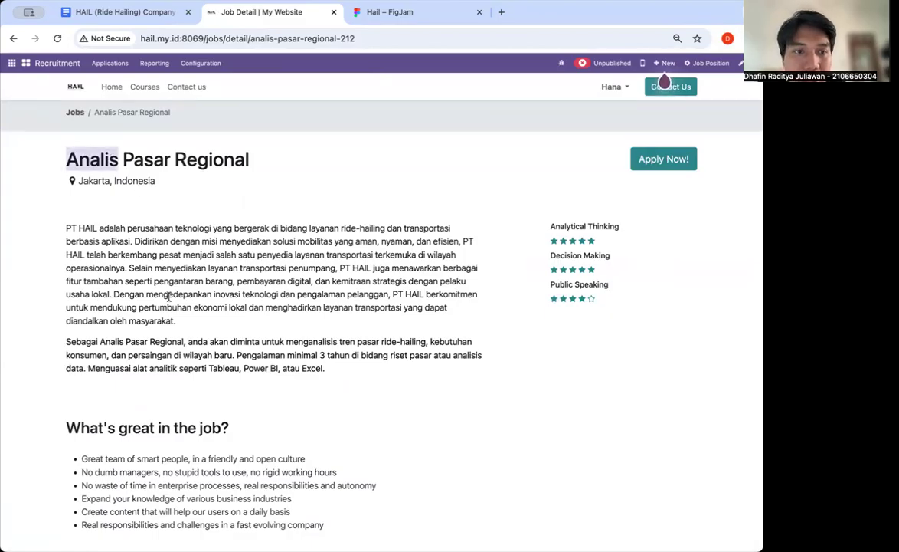
left_click_drag(66, 228, 208, 307)
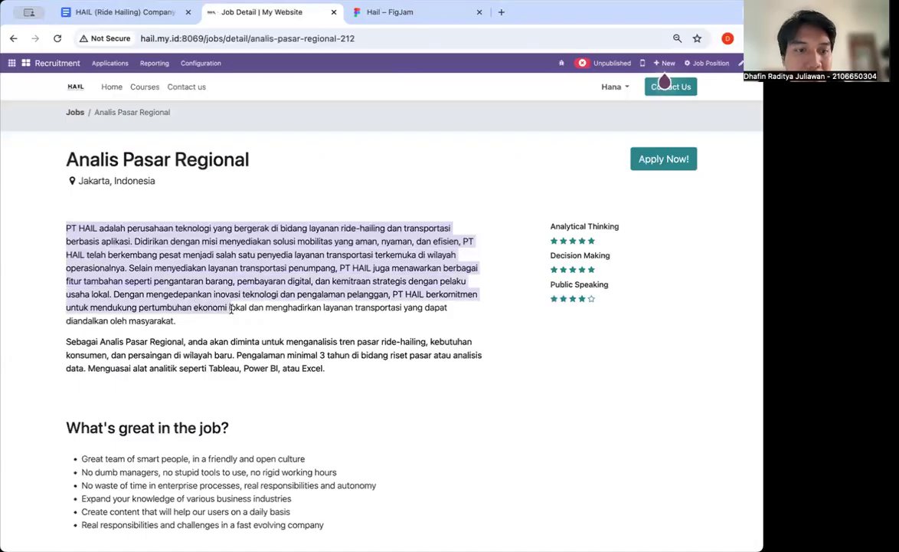
left_click(67, 341)
left_click_drag(66, 341, 278, 383)
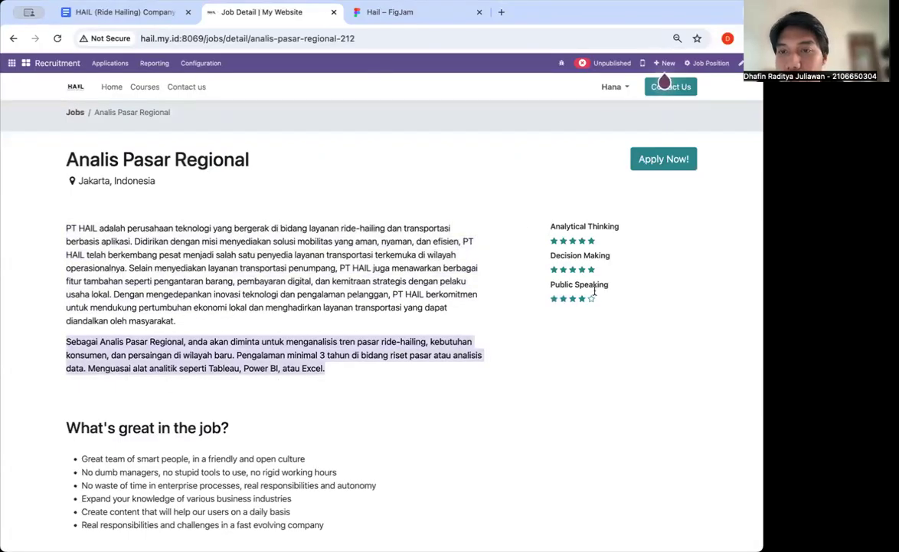
- Look through the benefits sections of the job page and view its Job Application Form before returning to the job details
scroll(608, 313, "down", 5)
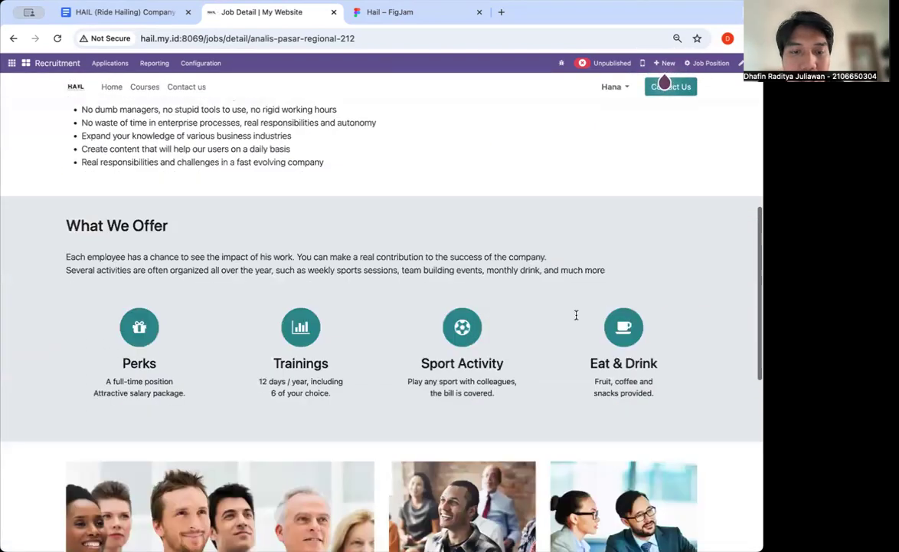
scroll(576, 315, "down", 6)
scroll(473, 297, "up", 12)
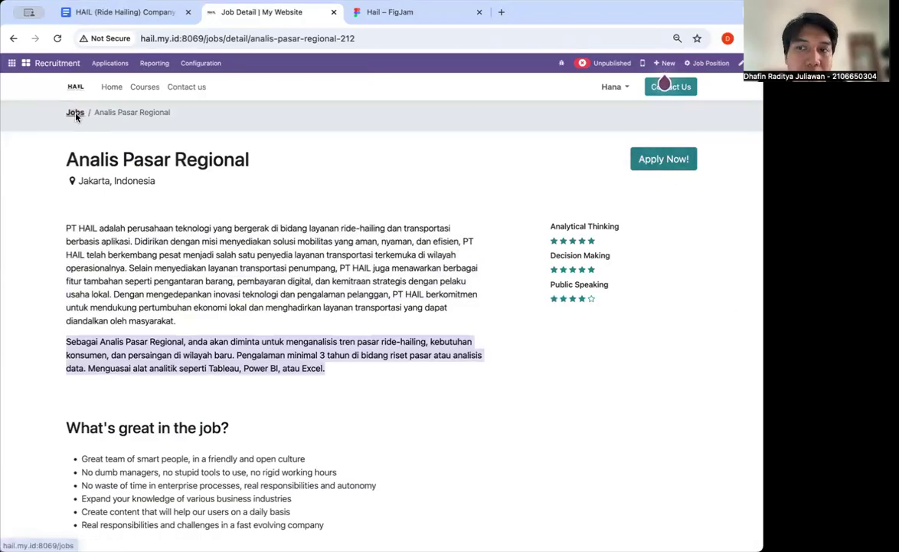
left_click(642, 158)
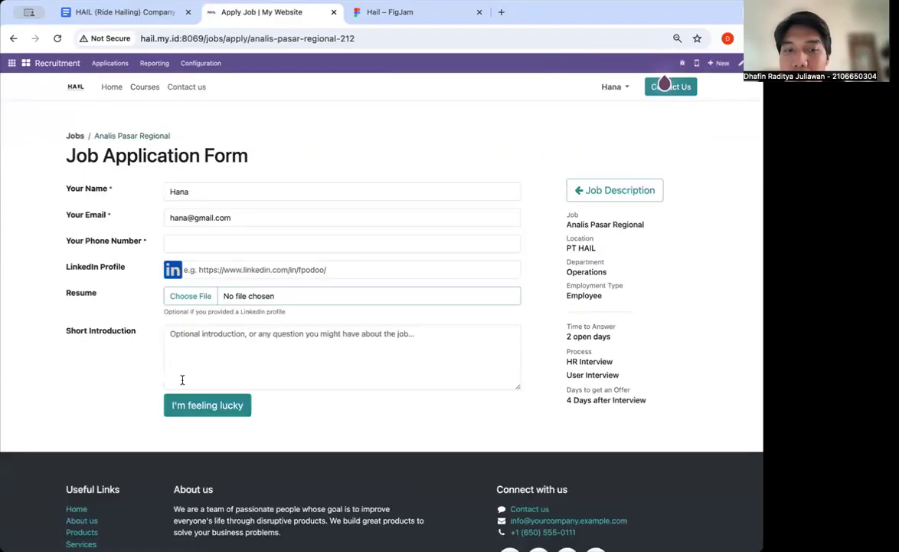
scroll(181, 380, "left", 5)
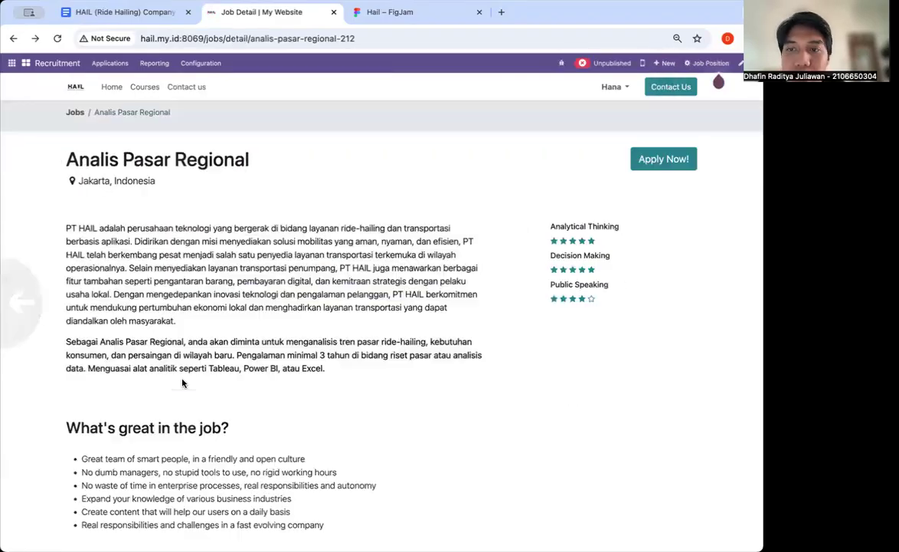
- Open the website's list of all job offers and look through every position from Manajer Operasi Regional Asia Tenggara to Chief Human Resources Officer
left_click(73, 111)
scroll(218, 349, "down", 5)
scroll(218, 350, "down", 5)
scroll(171, 293, "up", 10)
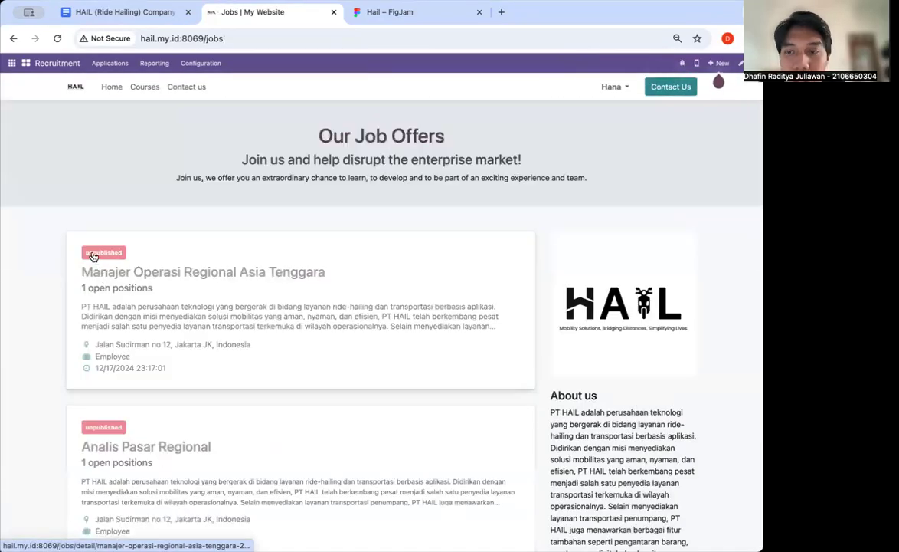
scroll(281, 324, "down", 1)
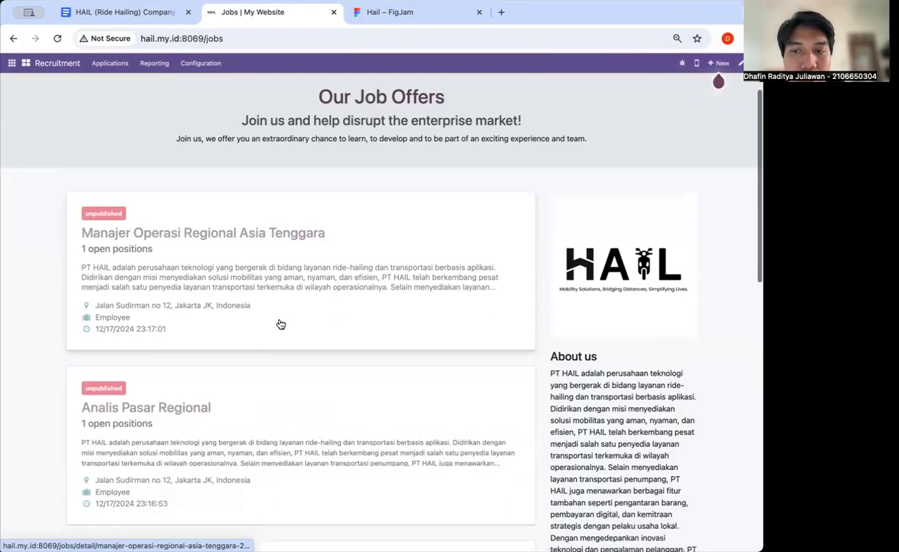
scroll(281, 324, "down", 2)
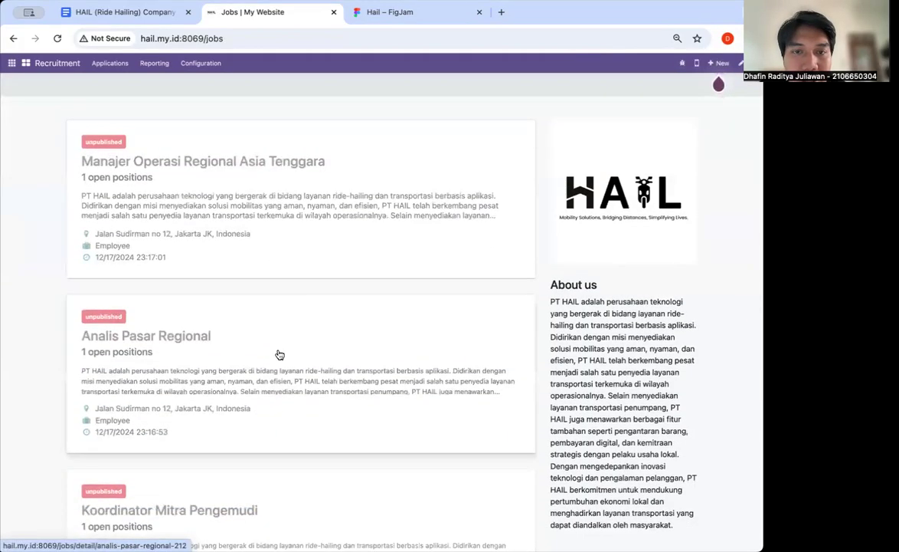
scroll(295, 351, "down", 9)
scroll(295, 351, "down", 6)
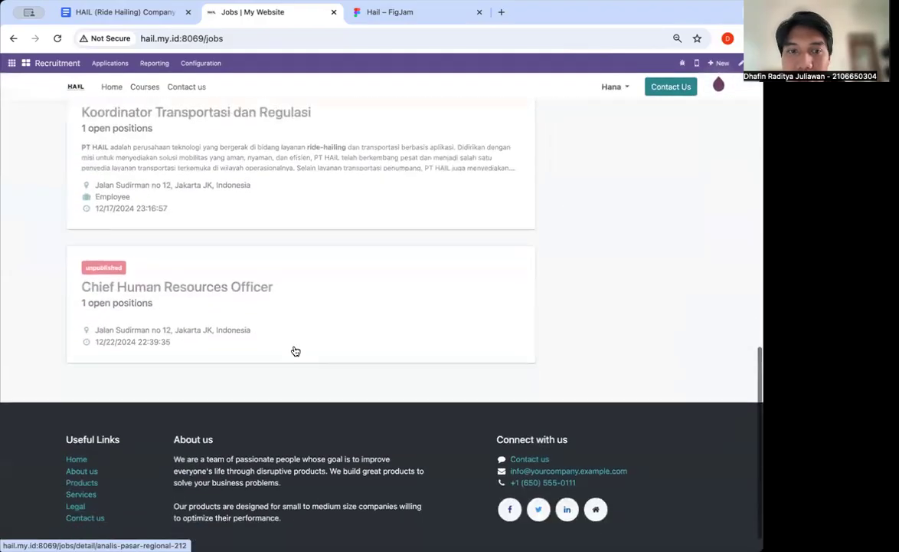
scroll(333, 263, "up", 9)
scroll(333, 263, "up", 9)
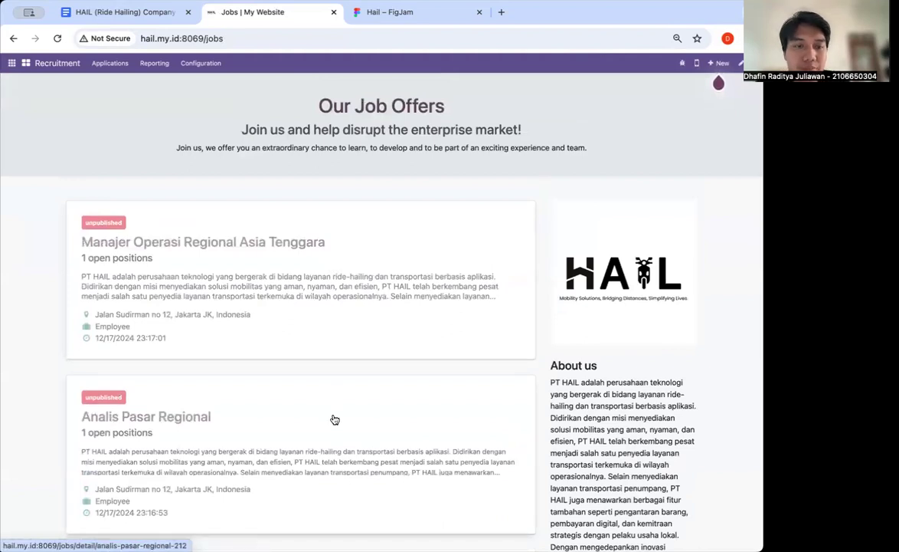
scroll(335, 419, "down", 2)
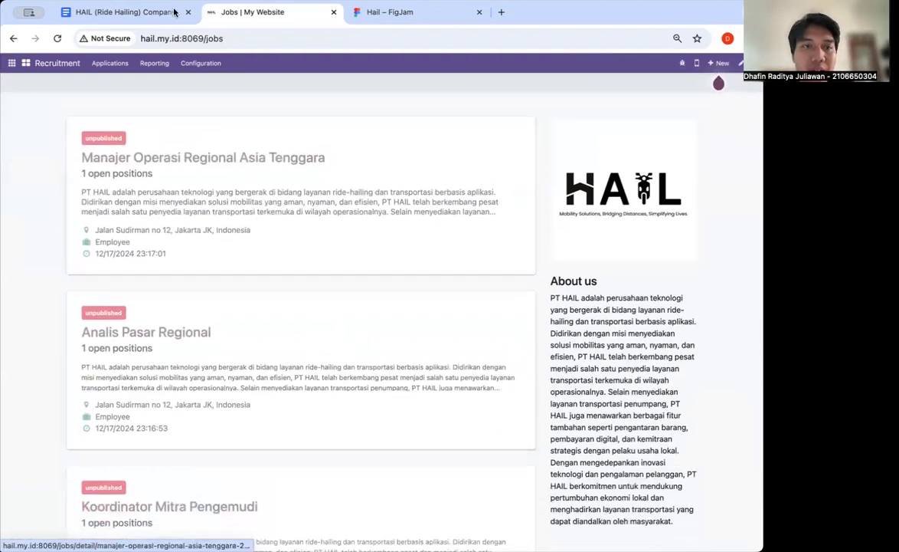
- Return to the report in Google Docs and read the recruitment stages introduction and Tahap 1 on CV screening, highlighting the key text
left_click(123, 13)
scroll(236, 213, "down", 5)
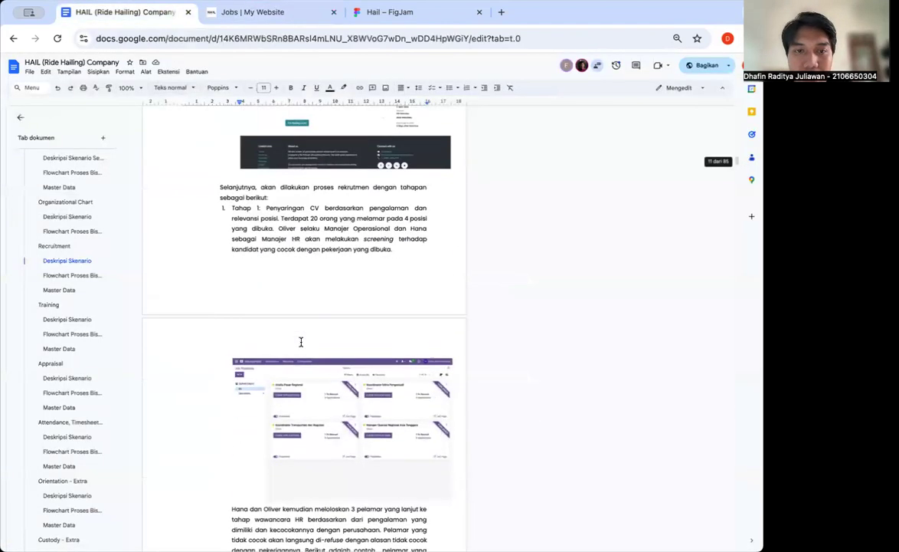
triple_click(247, 185)
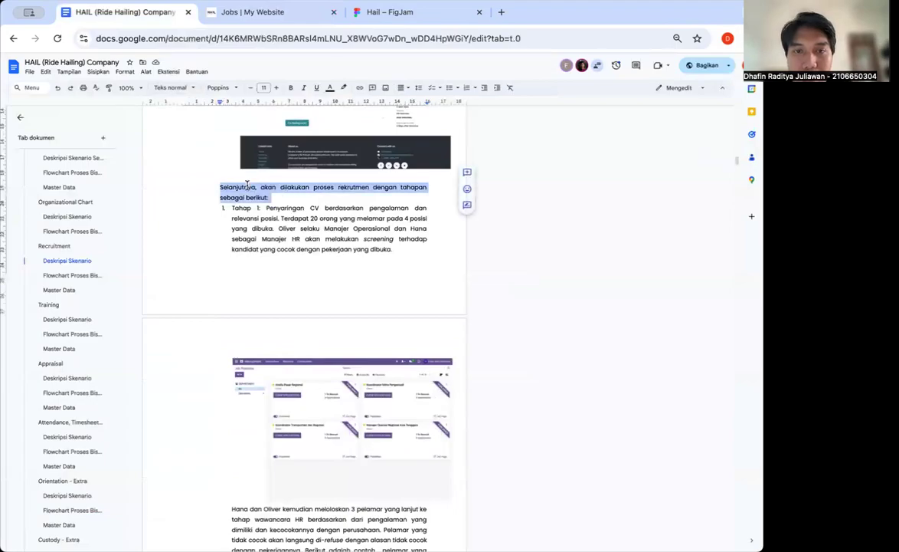
scroll(343, 416, "down", 10)
scroll(343, 416, "up", 8)
scroll(343, 415, "up", 2)
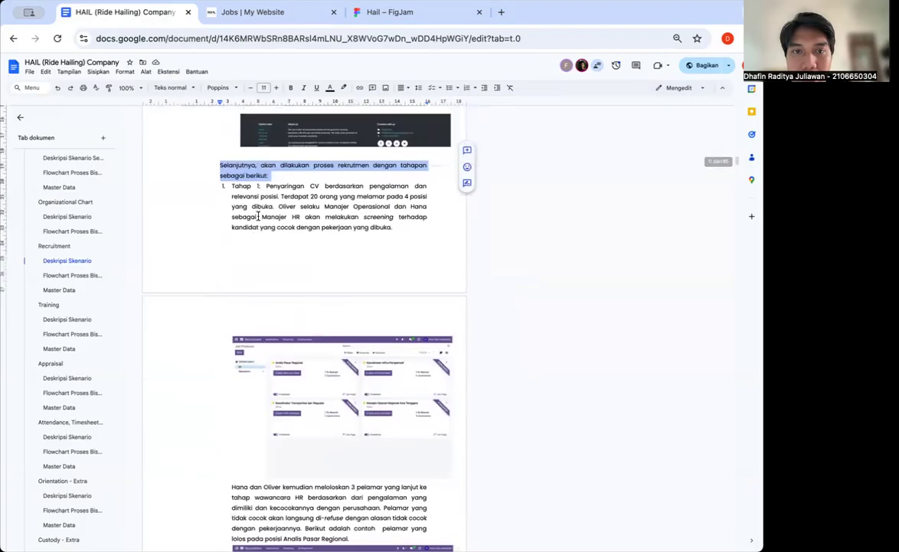
triple_click(287, 186)
left_click(331, 196)
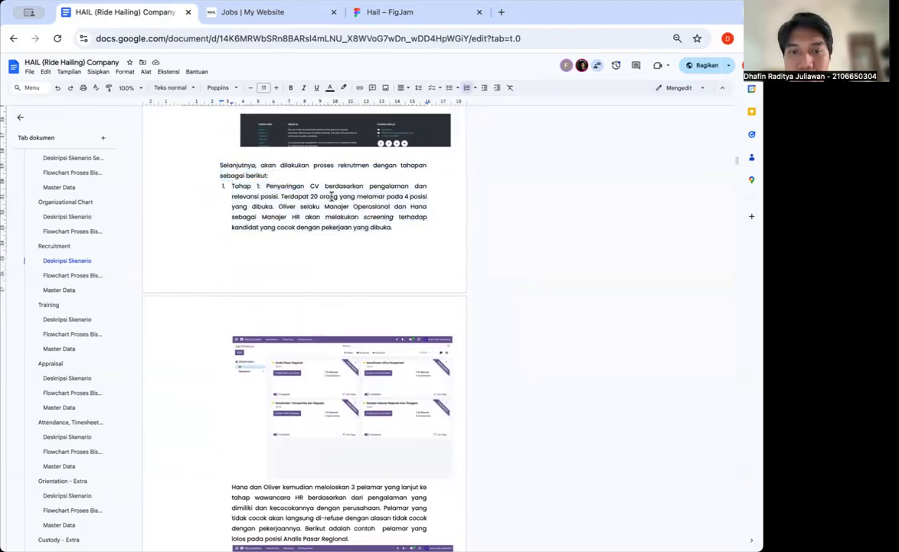
double_click(297, 185)
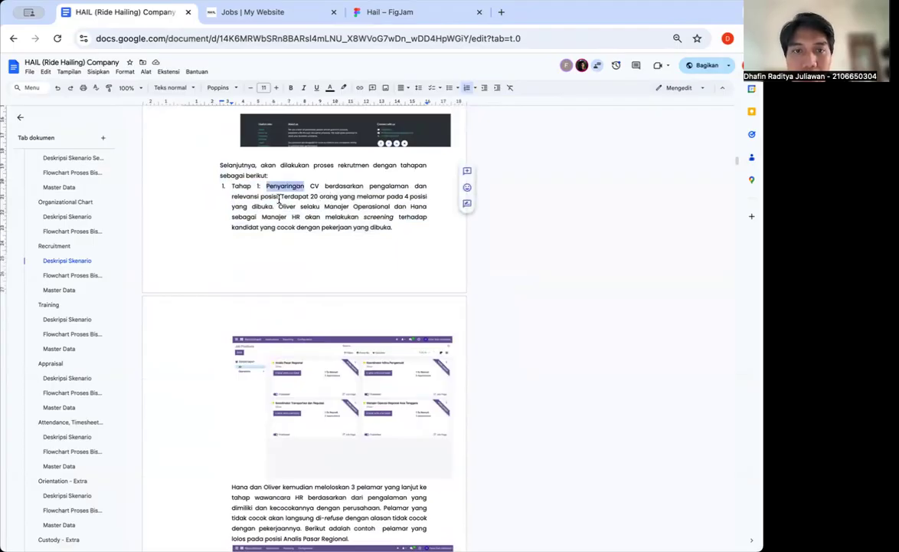
scroll(320, 410, "down", 1)
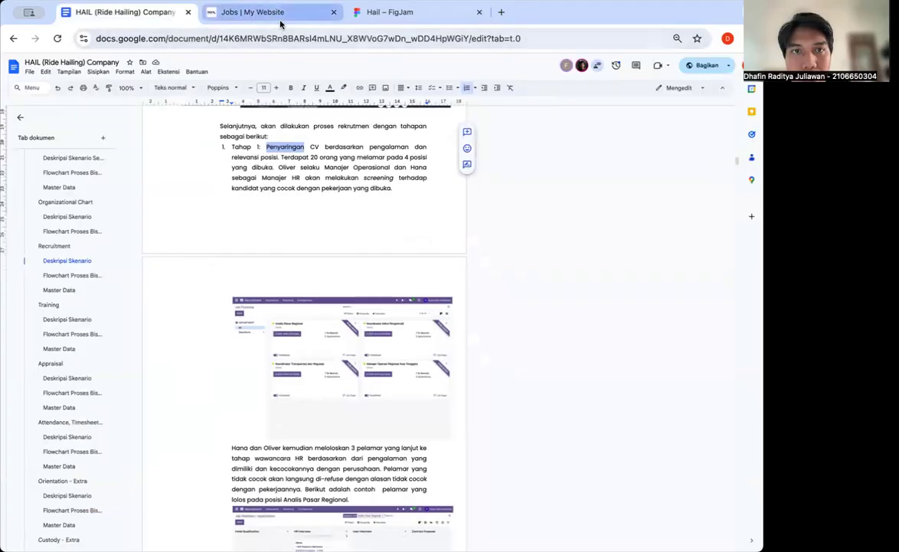
- Switch back to Odoo, open the list of all recruitment applications and filter it to Refused applicants
left_click(257, 15)
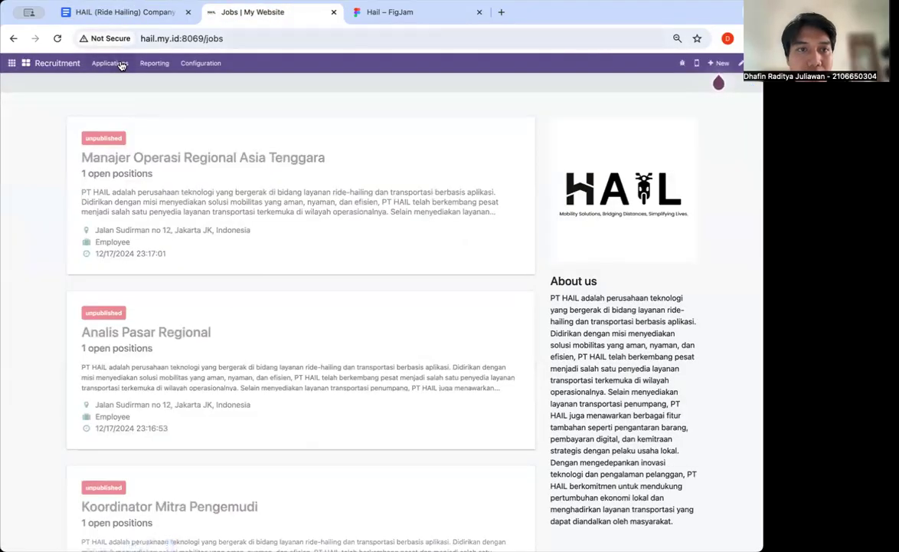
left_click(115, 65)
left_click(135, 96)
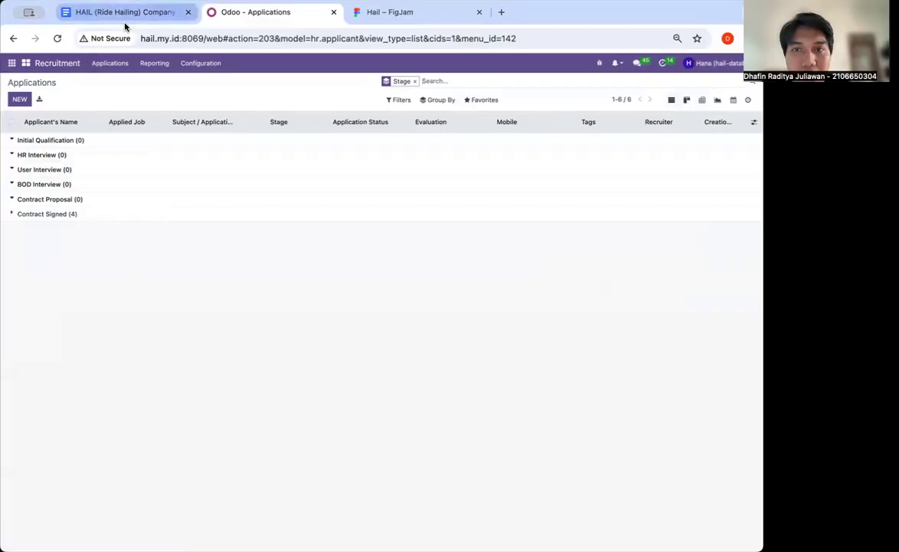
left_click(393, 99)
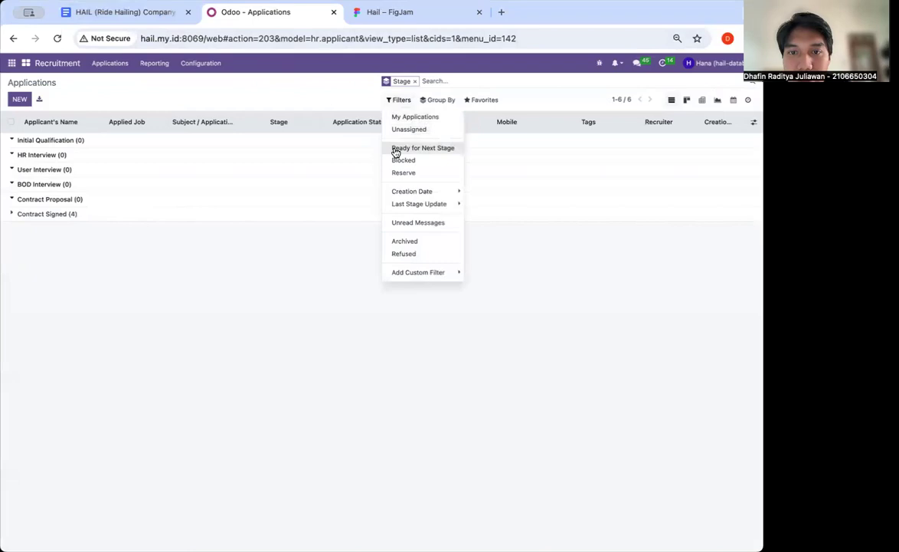
left_click(404, 254)
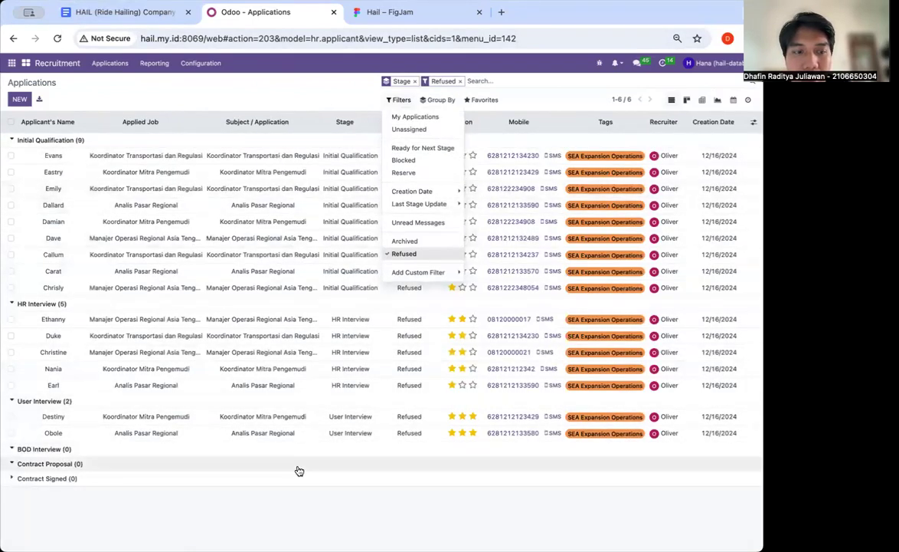
left_click(133, 13)
left_click(250, 15)
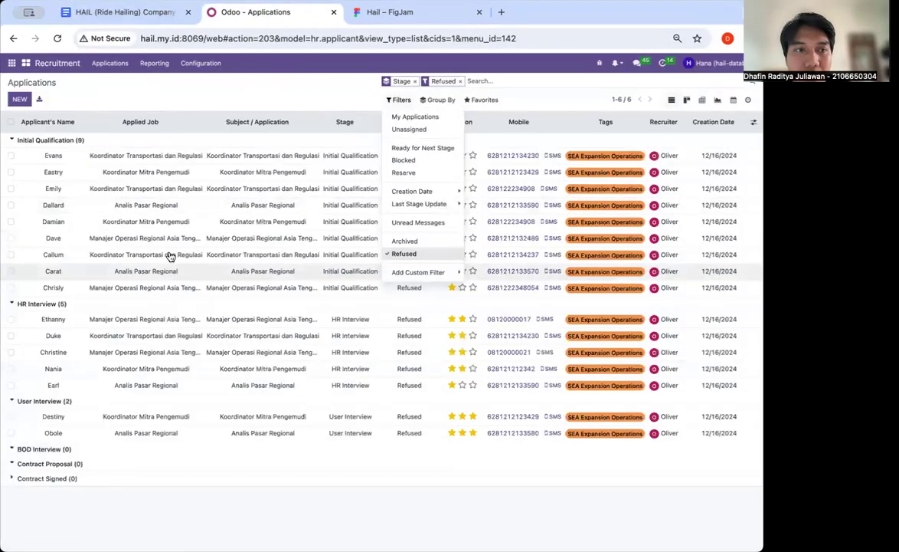
- Close the filter options, return to the report in Google Docs and read the rest of Tahap 1 on passing and refused applicants
left_click(366, 97)
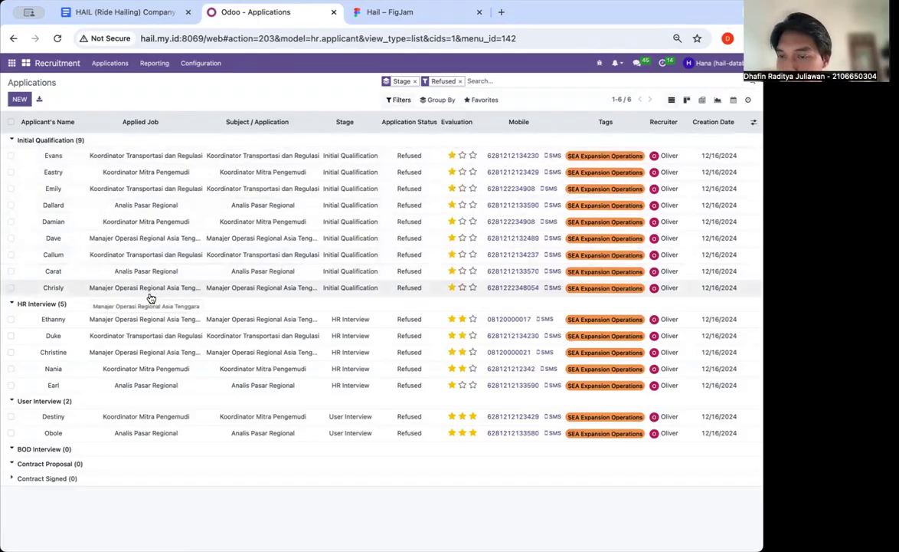
left_click(144, 17)
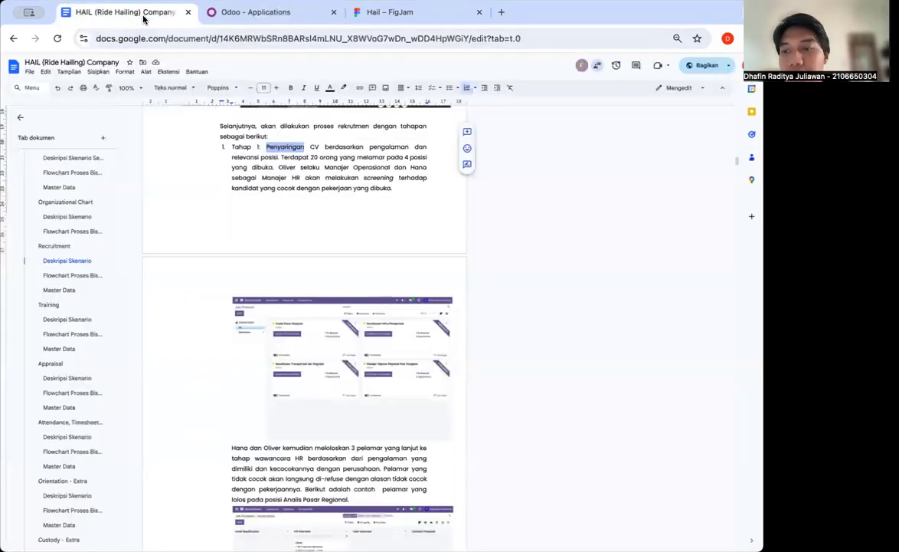
scroll(291, 392, "down", 3)
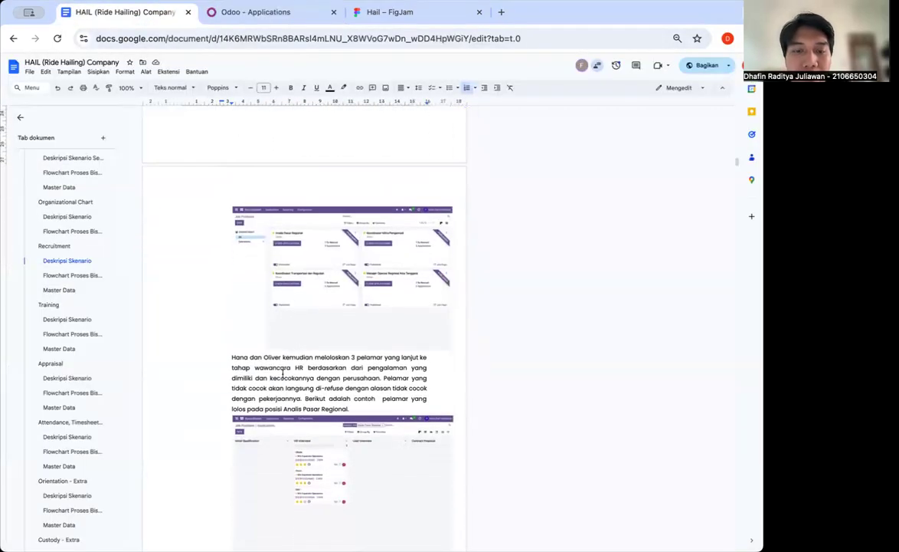
scroll(232, 358, "down", 2)
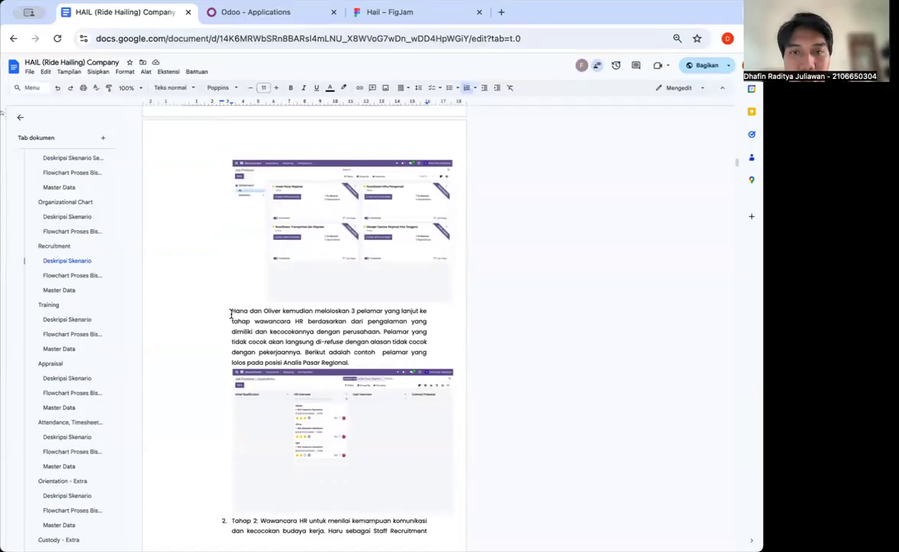
scroll(230, 312, "up", 5)
scroll(230, 316, "down", 4)
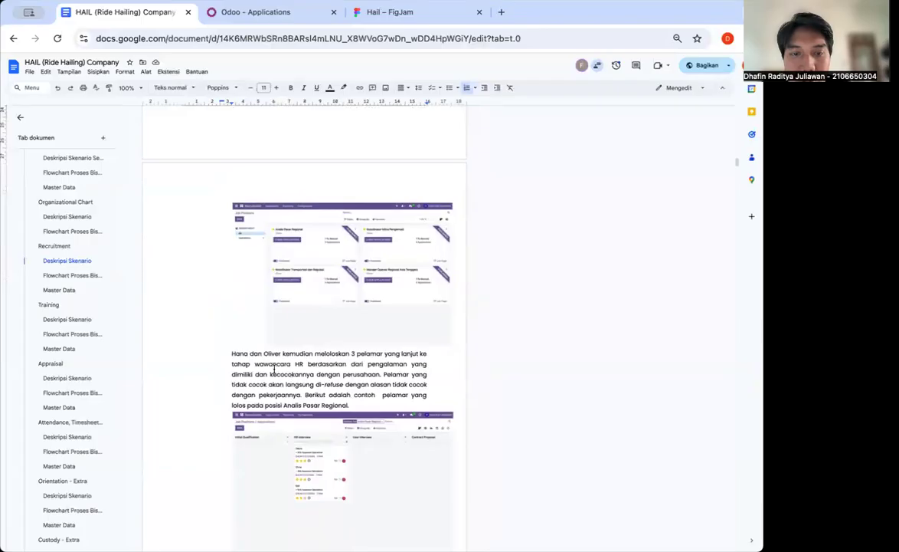
scroll(310, 371, "down", 2)
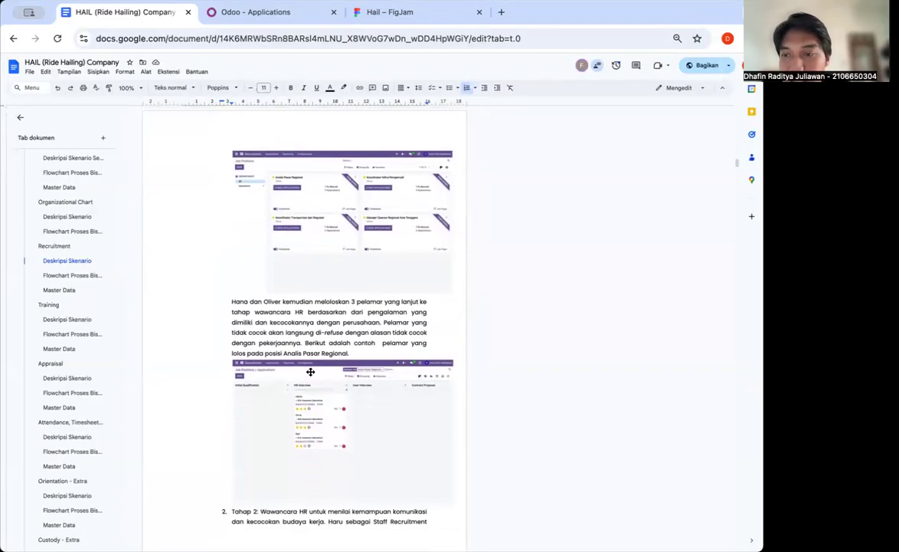
scroll(310, 371, "down", 2)
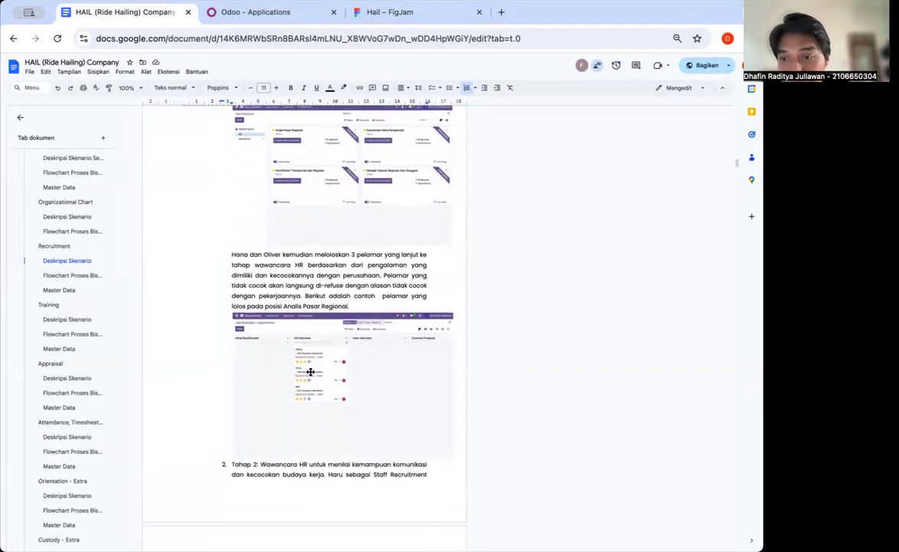
scroll(311, 370, "down", 3)
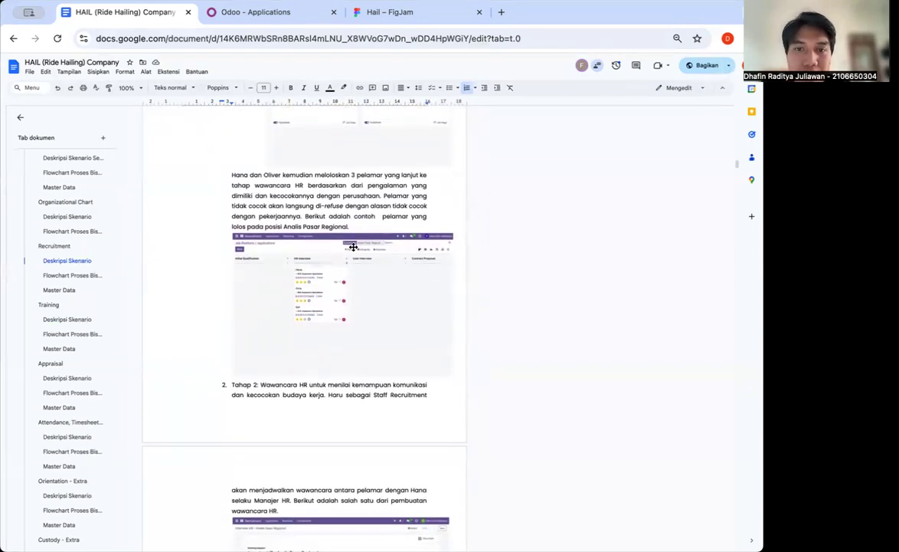
scroll(326, 375, "down", 2)
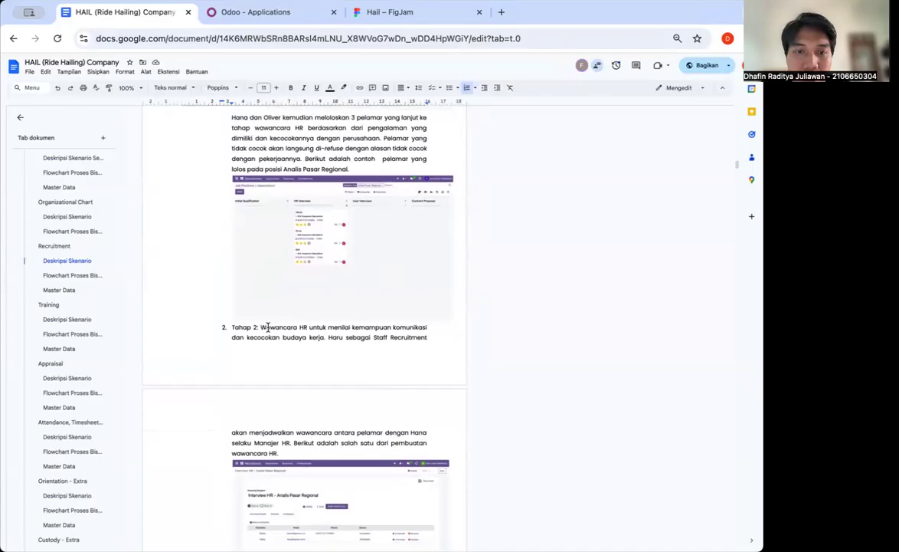
- Enlarge the report page and read the Tahap 2 HR interview description, highlighting the assessed ability and the recruitment staff member's name
scroll(376, 359, "down", 5)
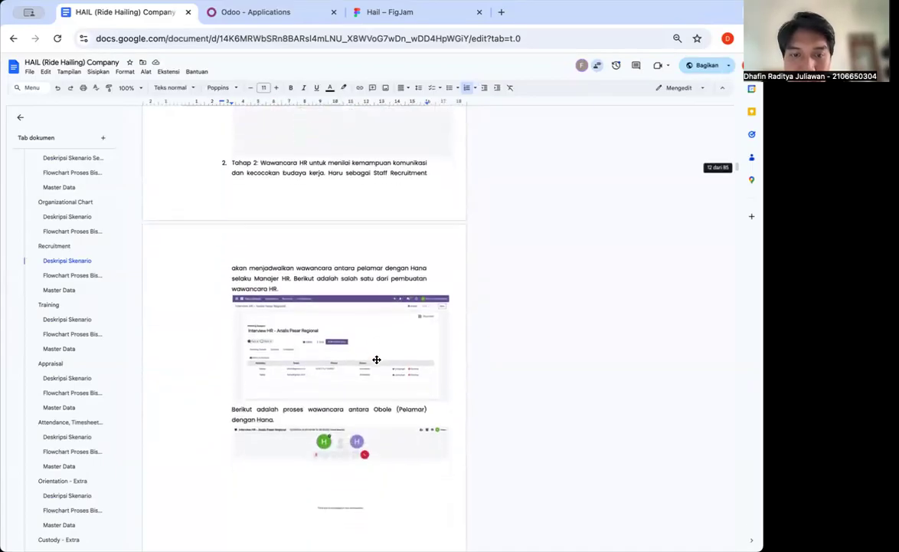
scroll(377, 360, "up", 2)
scroll(377, 359, "up", 2)
scroll(376, 359, "up", 2)
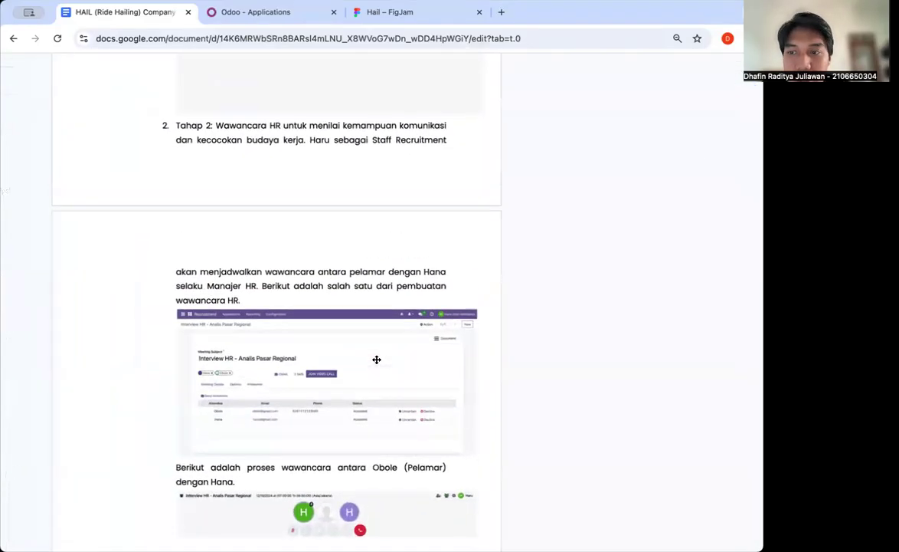
double_click(363, 158)
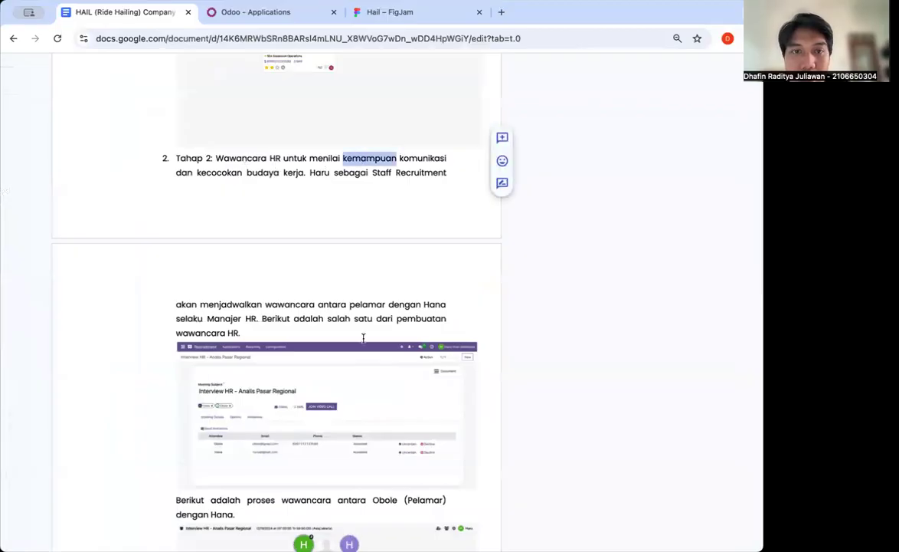
left_click(405, 320)
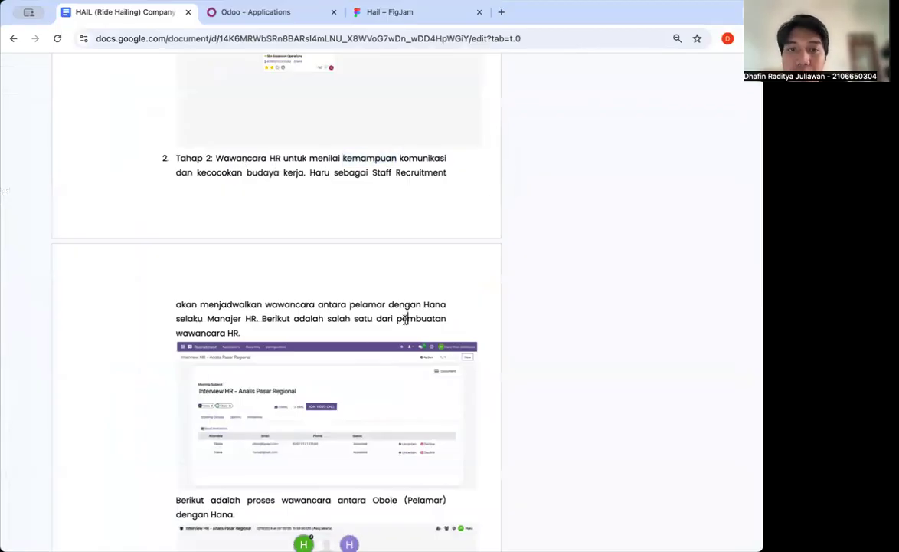
double_click(321, 174)
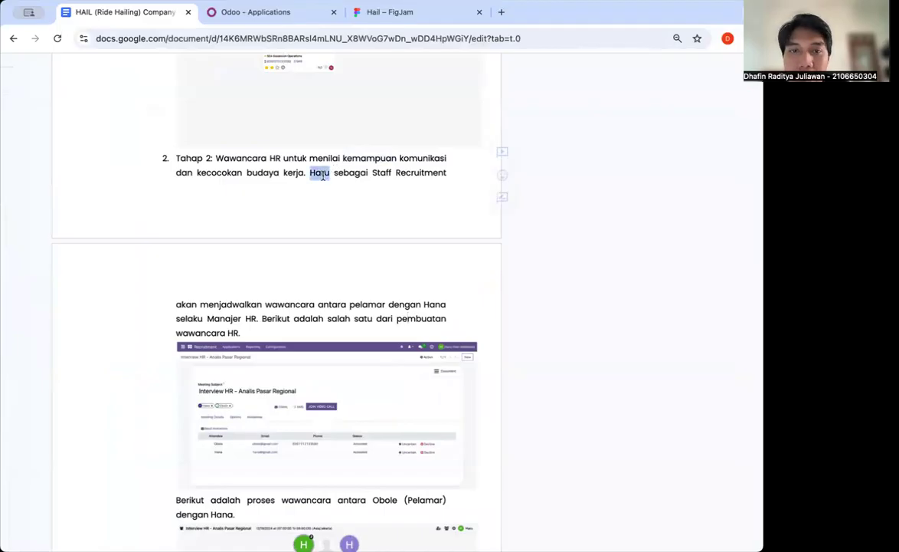
left_click(359, 318)
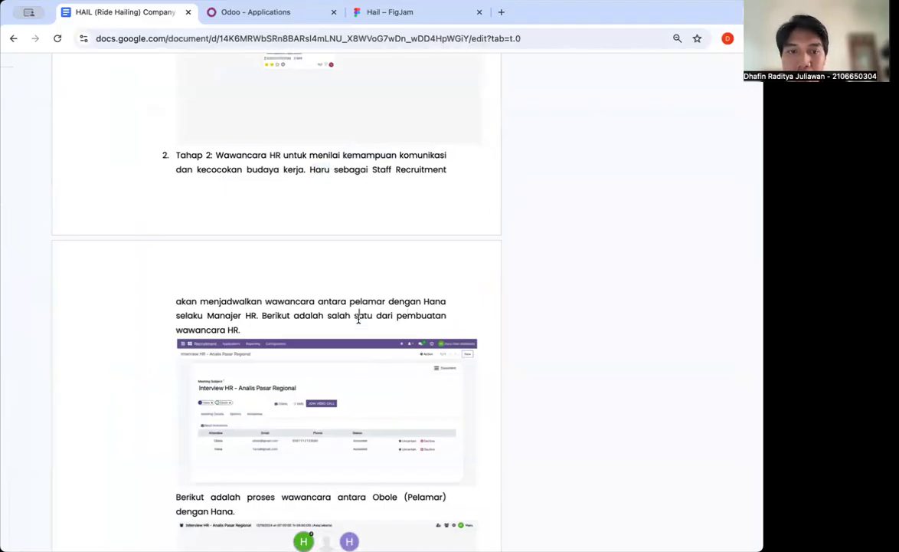
- Look through the Tahap 2 examples: the Interview HR - Analis Pasar Regional invitation, the video call and the meeting feedback
scroll(358, 318, "down", 1)
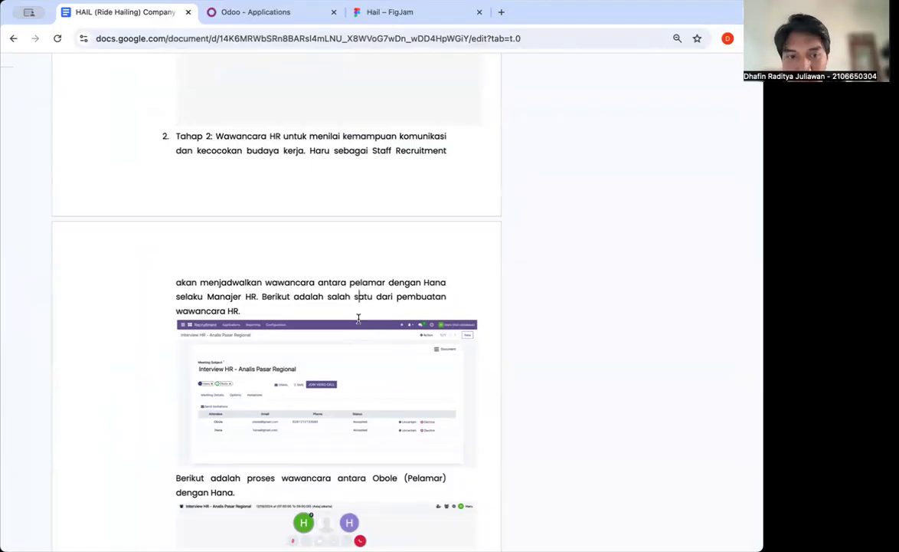
scroll(358, 318, "down", 5)
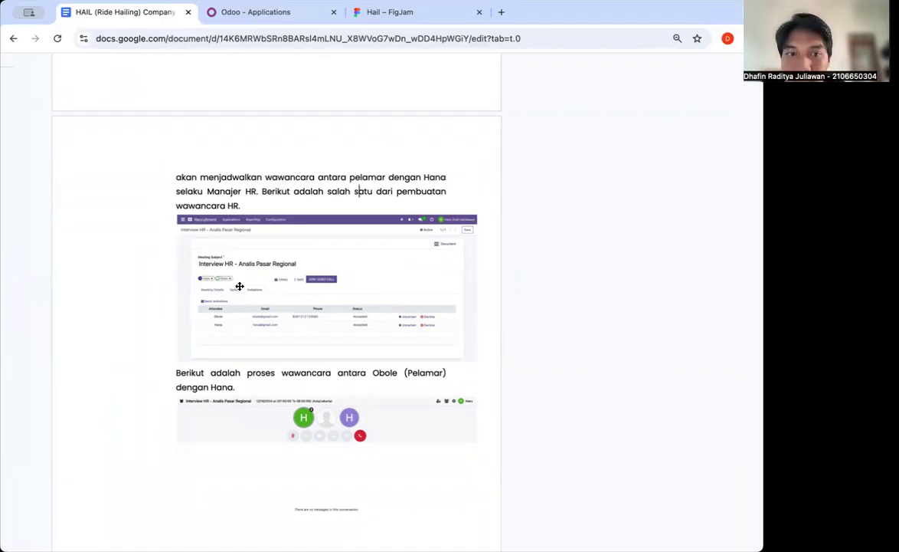
scroll(278, 351, "down", 1)
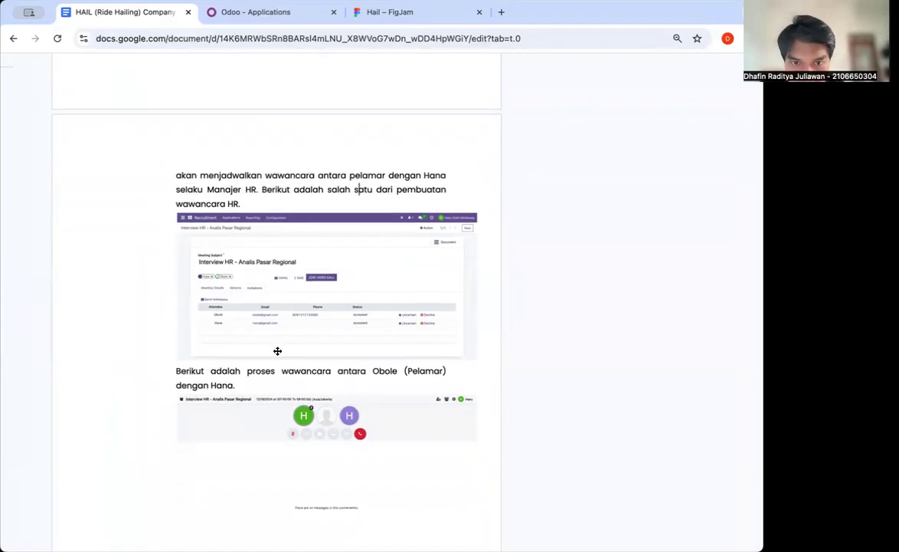
scroll(277, 351, "down", 3)
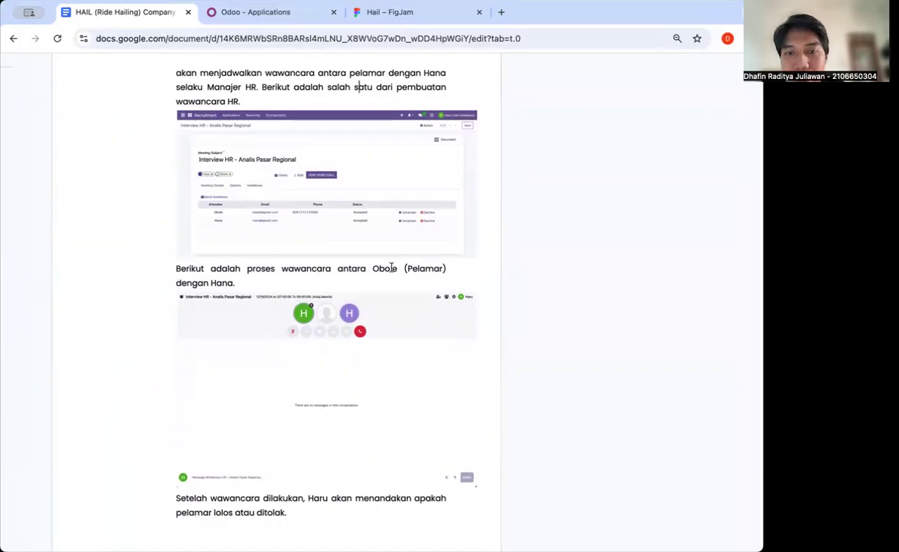
scroll(325, 287, "down", 5)
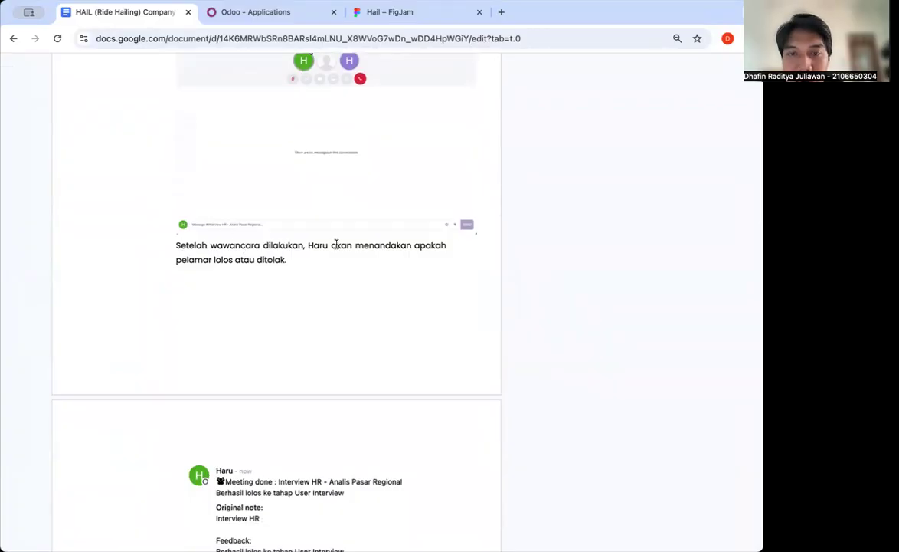
scroll(335, 243, "down", 2)
scroll(336, 244, "down", 3)
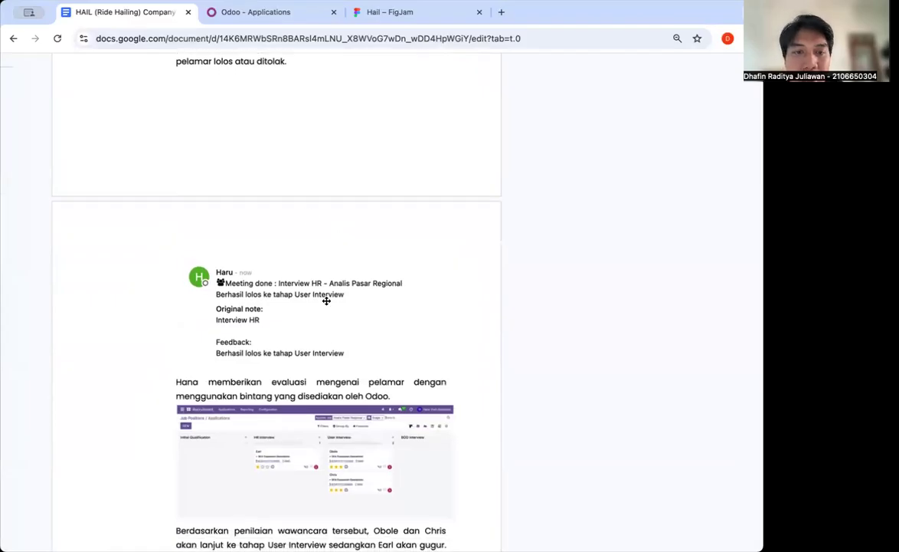
scroll(326, 298, "up", 3)
scroll(330, 306, "down", 3)
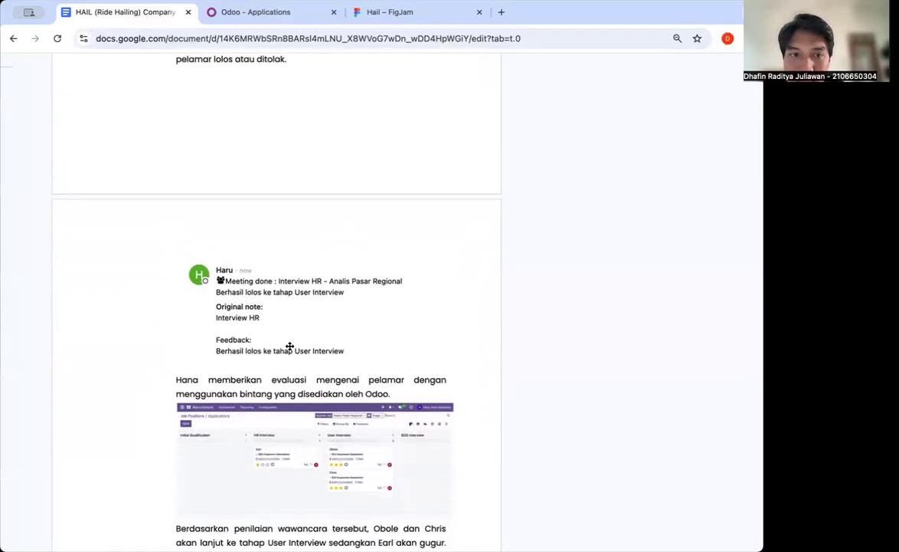
- Read the report's passage on star evaluations, check the Evaluation ratings in Odoo's applications list and return to the report
scroll(261, 363, "down", 2)
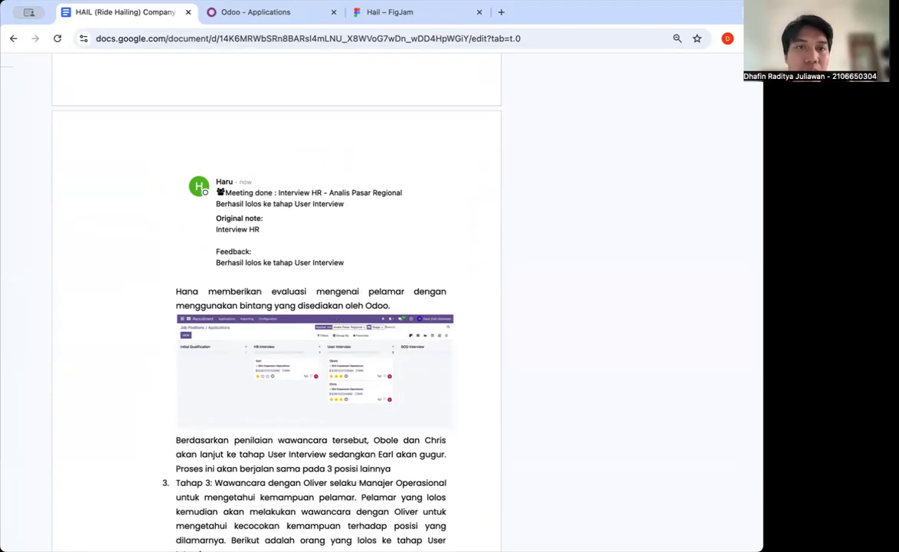
left_click(253, 11)
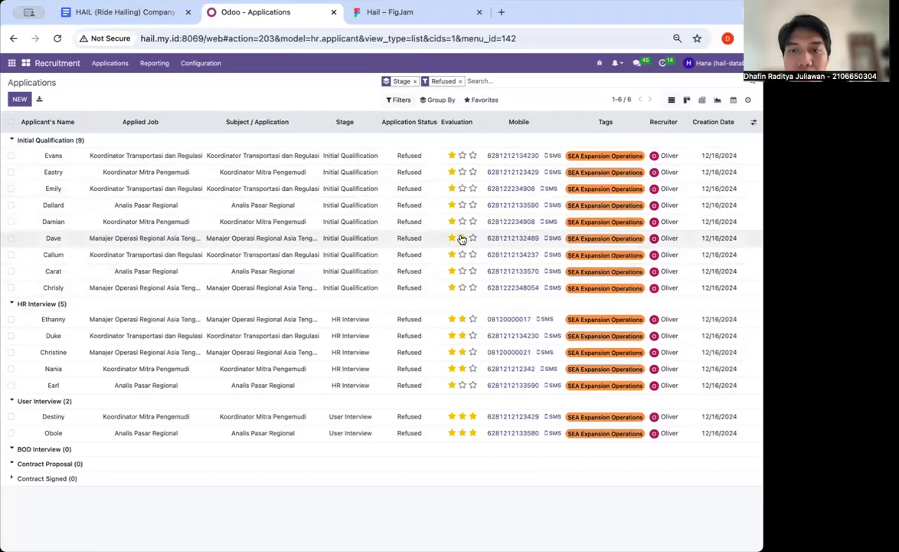
left_click(118, 13)
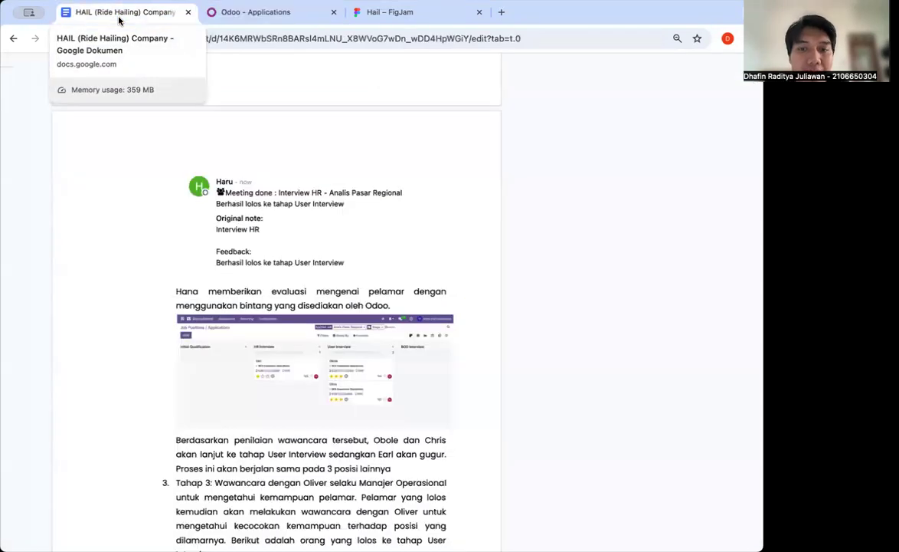
- Read Tahap 3 on the interview with the operations manager and examine the example list of applicants in the User Interview stage
scroll(298, 373, "down", 5)
scroll(298, 373, "down", 2)
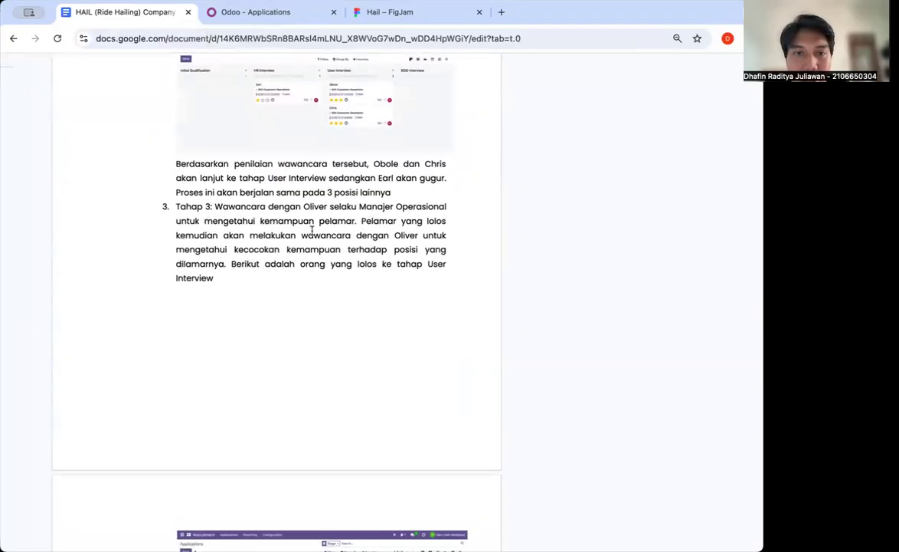
scroll(312, 230, "down", 4)
scroll(312, 231, "up", 3)
scroll(312, 234, "up", 5)
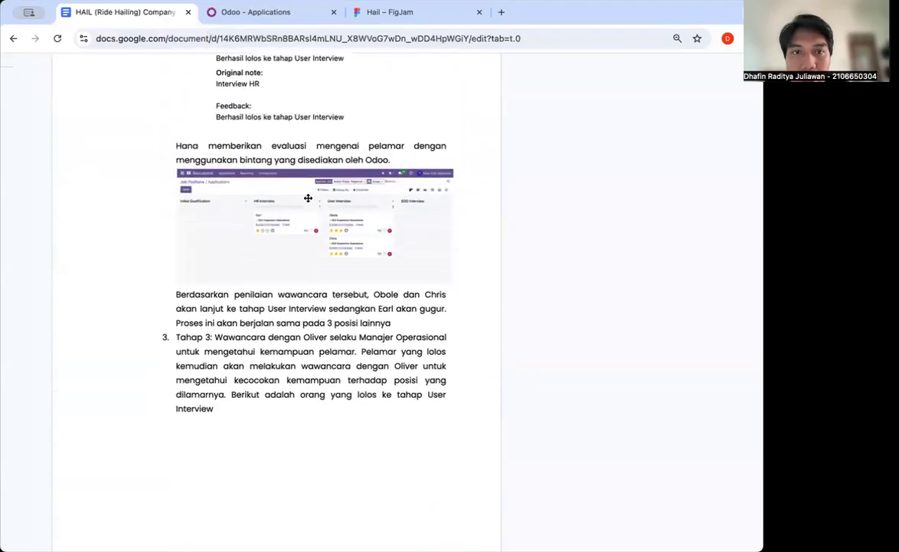
scroll(341, 224, "down", 10)
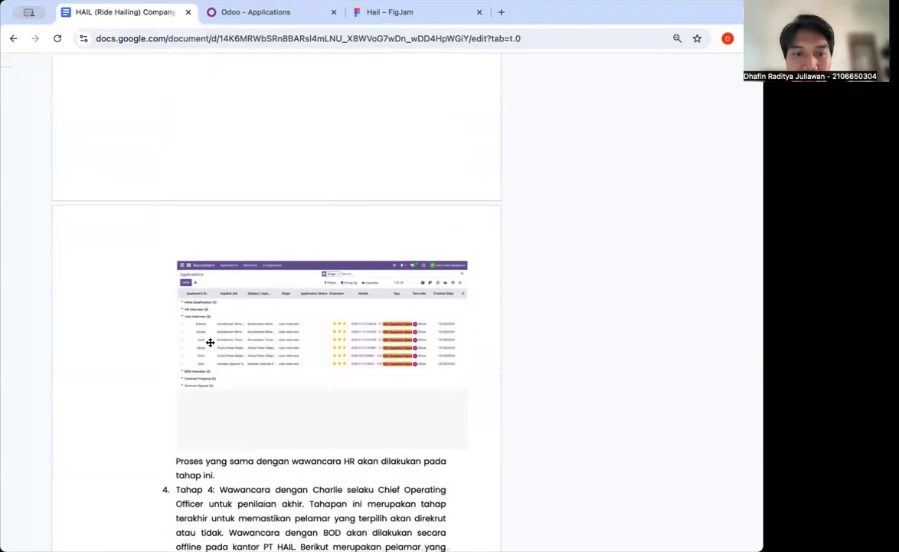
scroll(210, 342, "up", 8)
scroll(206, 344, "down", 8)
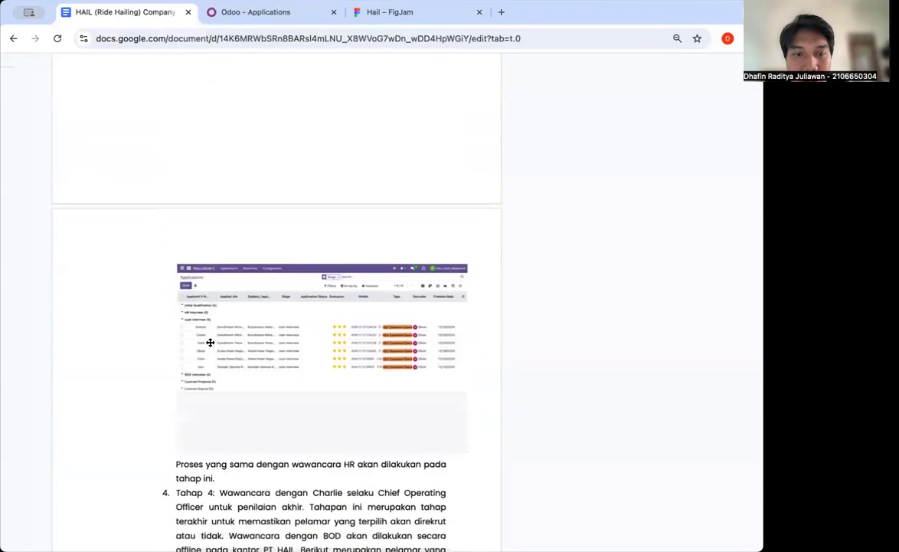
scroll(323, 340, "up", 8)
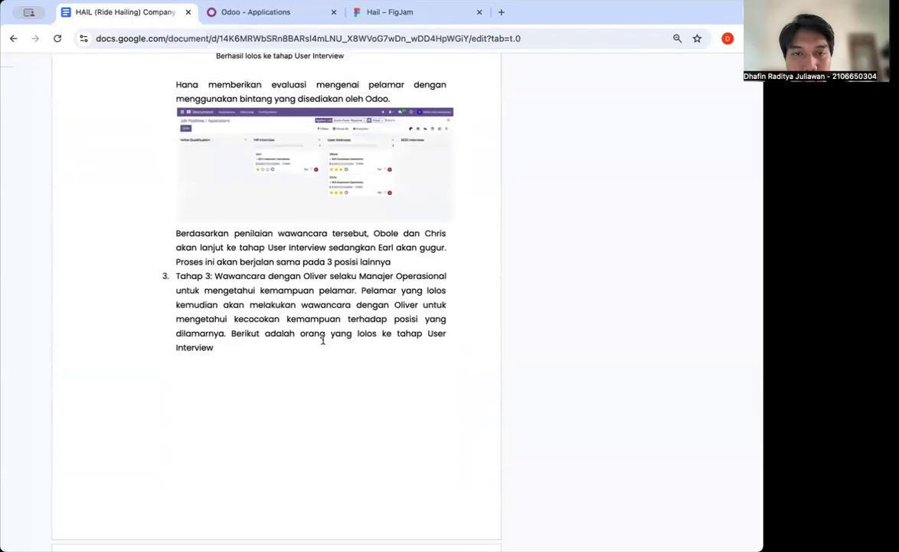
scroll(304, 315, "down", 8)
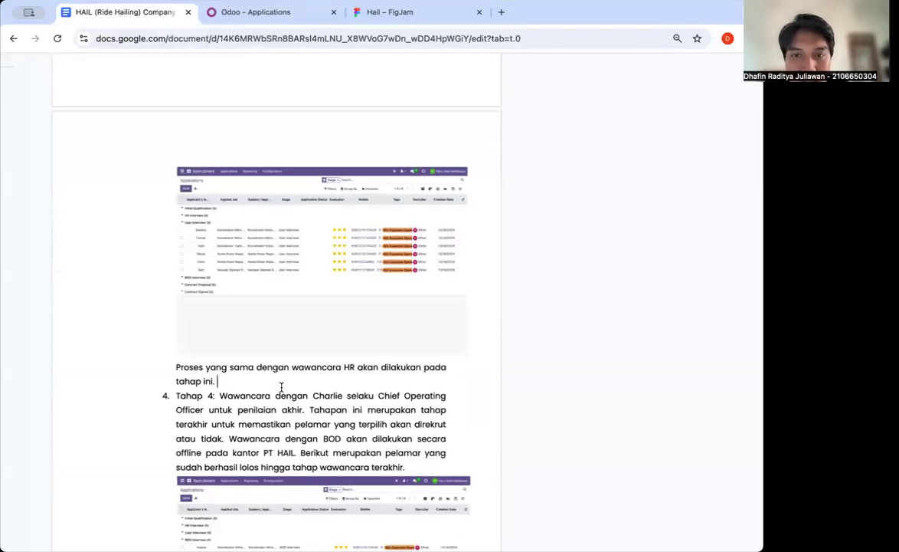
- Read Tahap 4 on the final offline BOD interview and view the example list of applicants in the BOD Interview stage
scroll(334, 341, "down", 1)
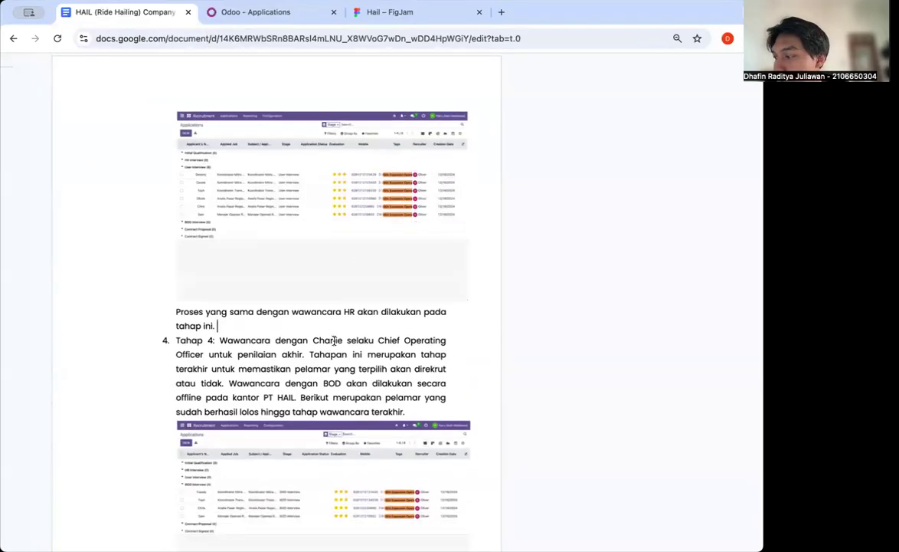
scroll(334, 341, "down", 1)
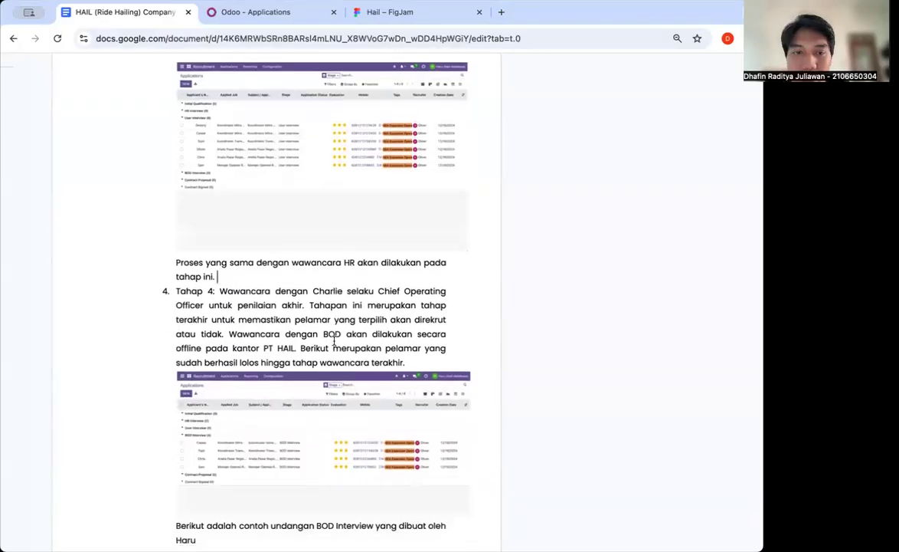
scroll(334, 341, "down", 1)
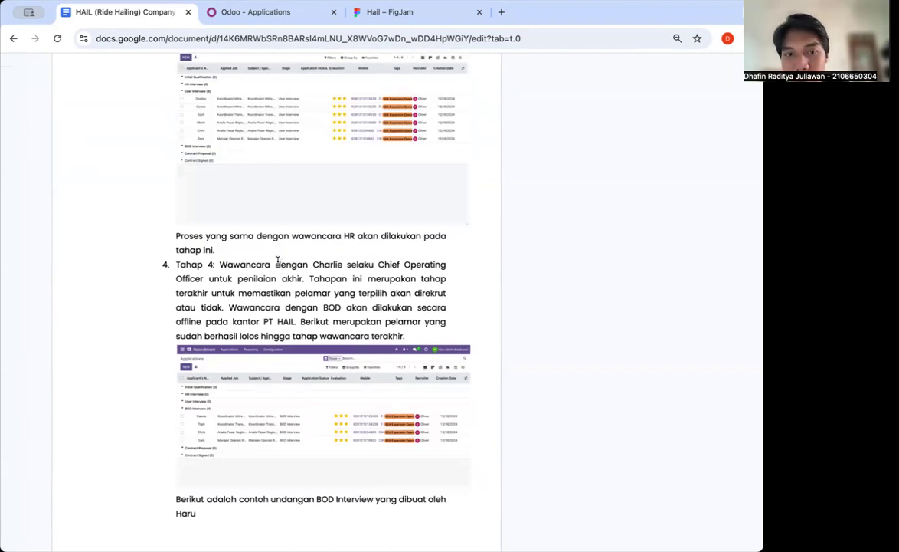
scroll(279, 263, "up", 1)
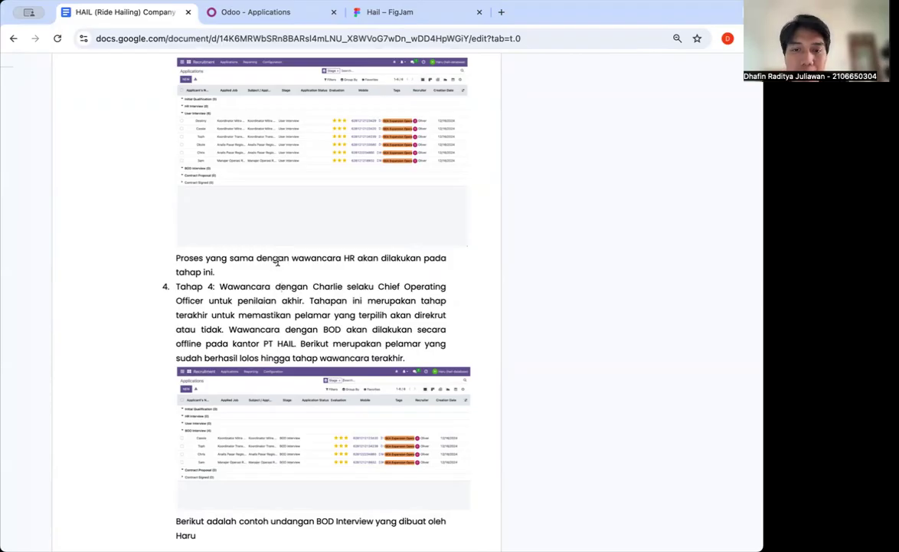
- Move past the BOD Interview applicant list and examine the example Interview BOD - Koordinator Mitra Pengemudi invitation
scroll(278, 263, "down", 2)
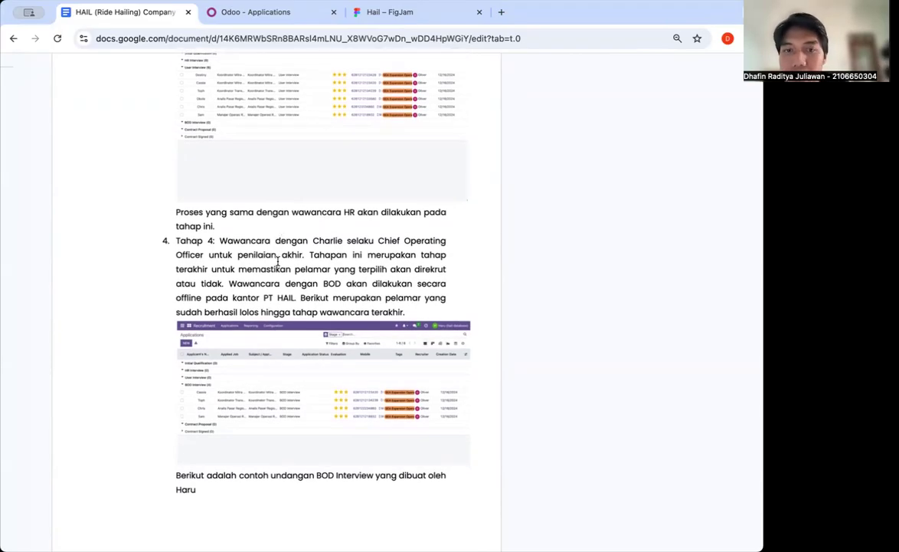
scroll(278, 263, "down", 2)
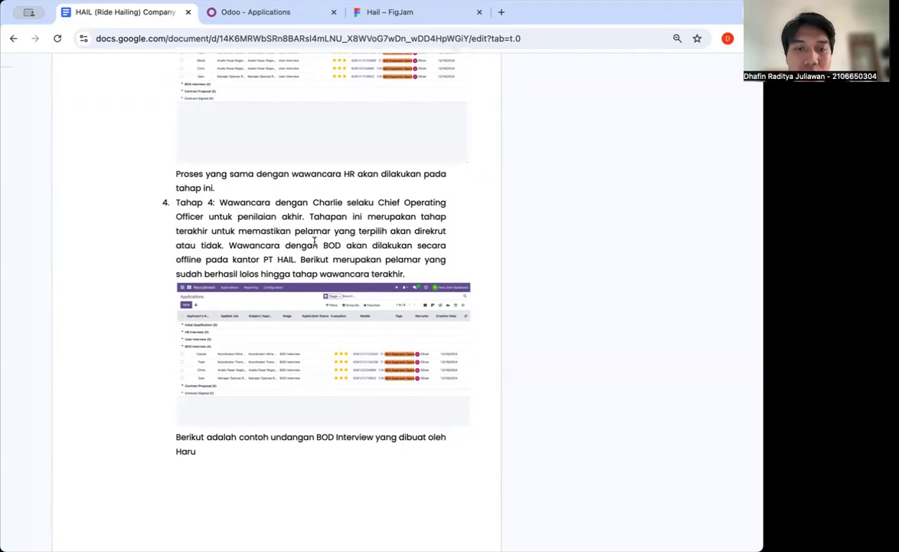
scroll(268, 218, "down", 1)
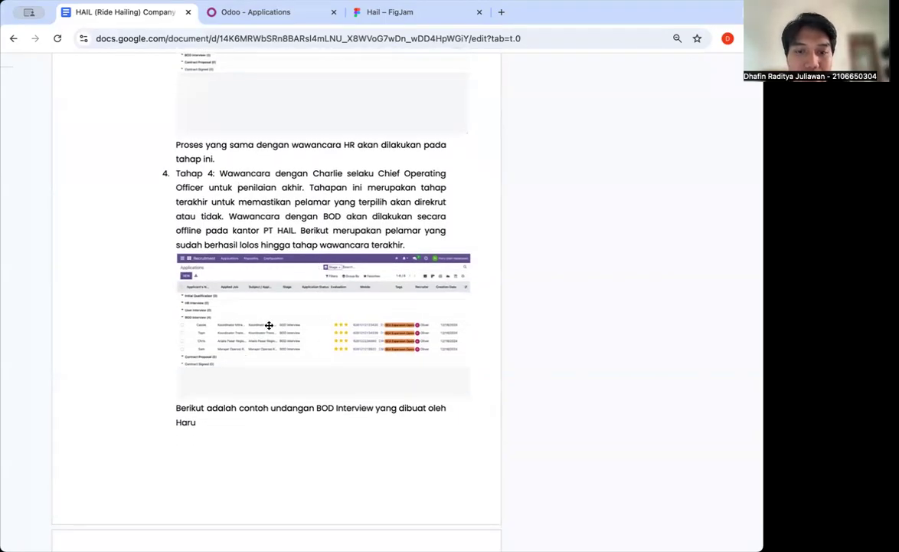
scroll(253, 357, "down", 1)
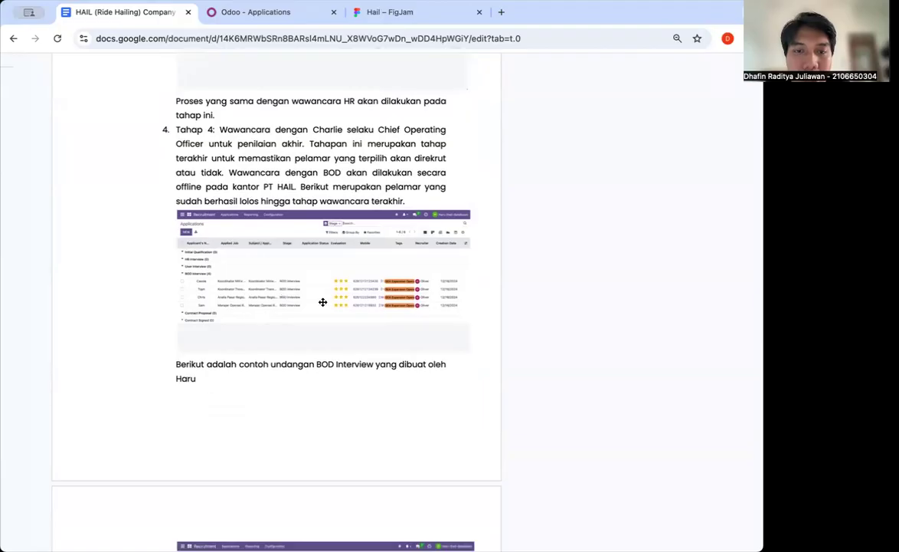
scroll(322, 301, "down", 5)
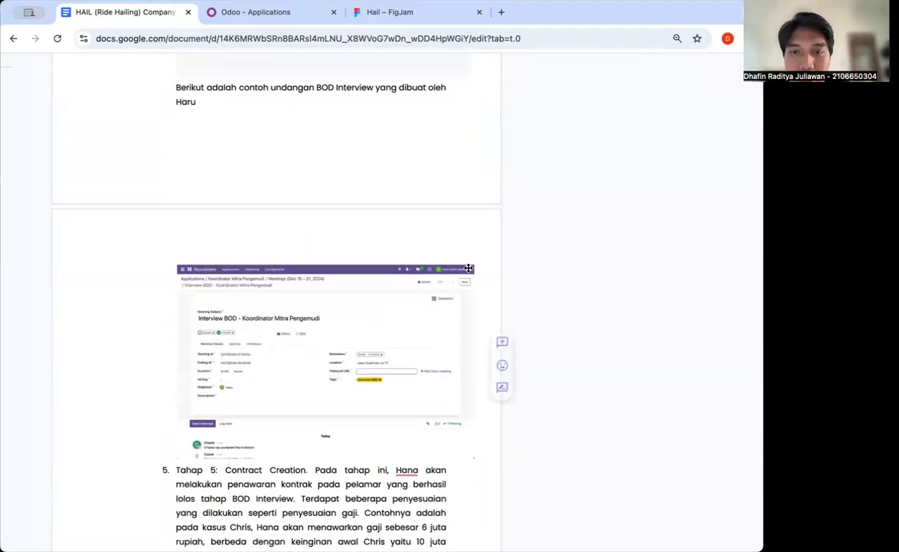
scroll(300, 363, "down", 1)
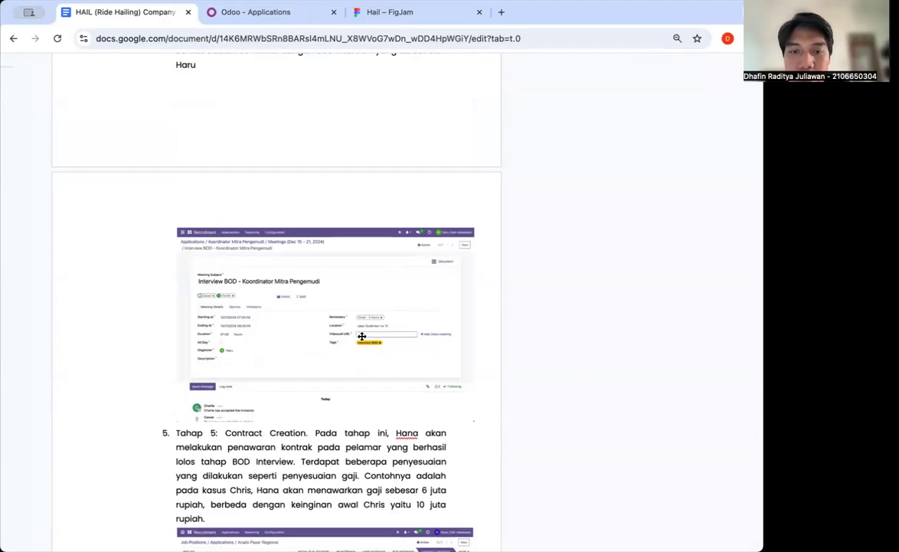
scroll(362, 336, "down", 1)
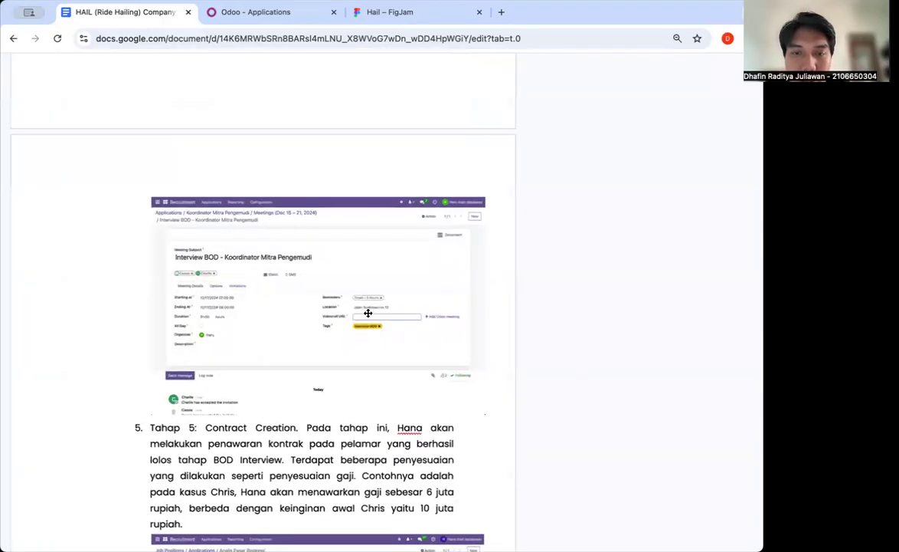
scroll(376, 371, "up", 2)
- Read Tahap 5 on Contract Creation and compare the expected and proposed salary in the example Analis Pasar Regional application
scroll(376, 375, "down", 5)
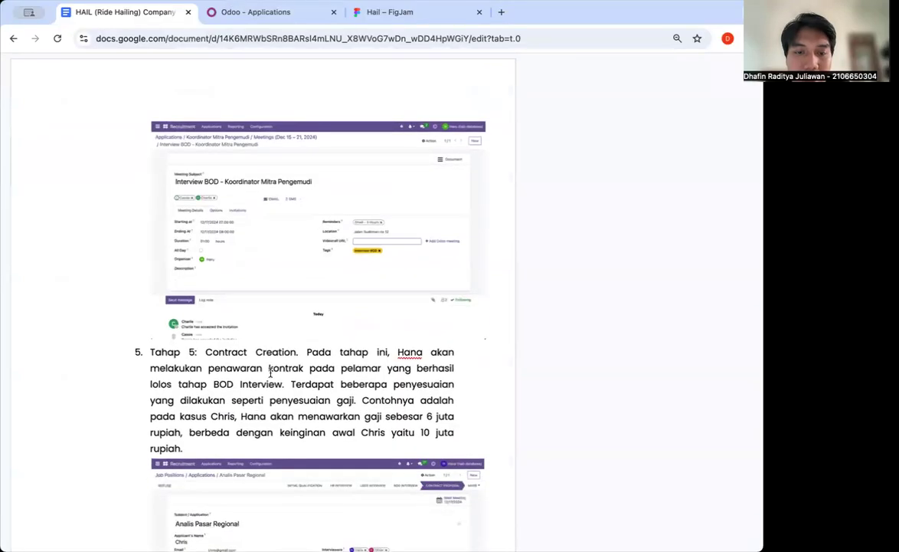
scroll(270, 372, "down", 2)
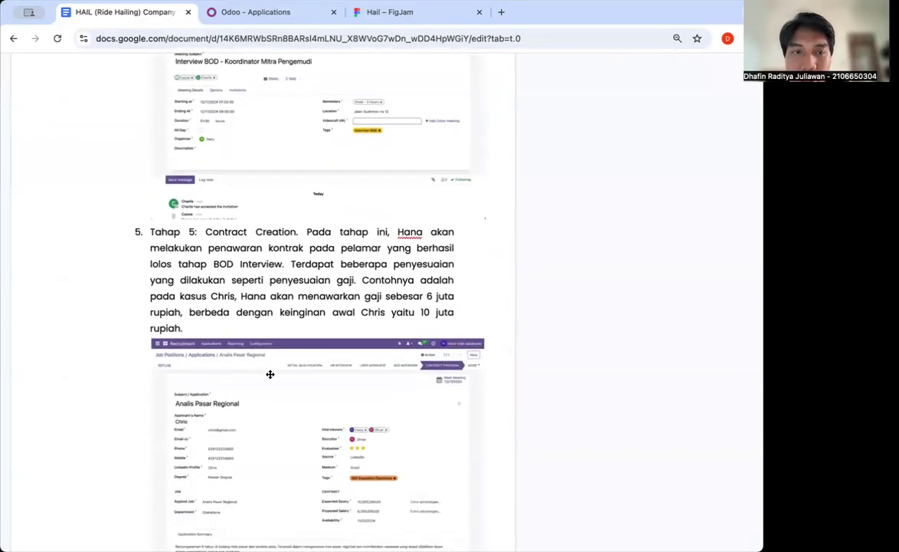
scroll(269, 374, "down", 3)
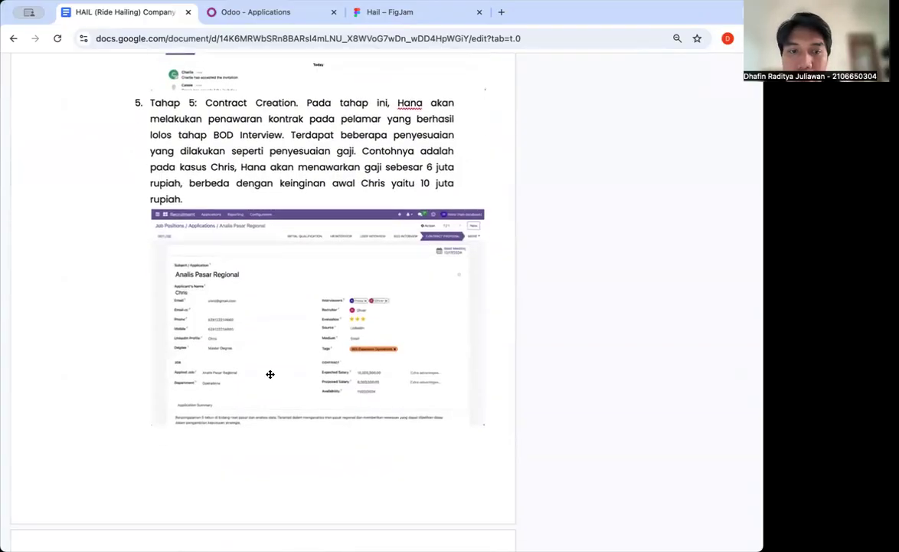
scroll(269, 374, "down", 2)
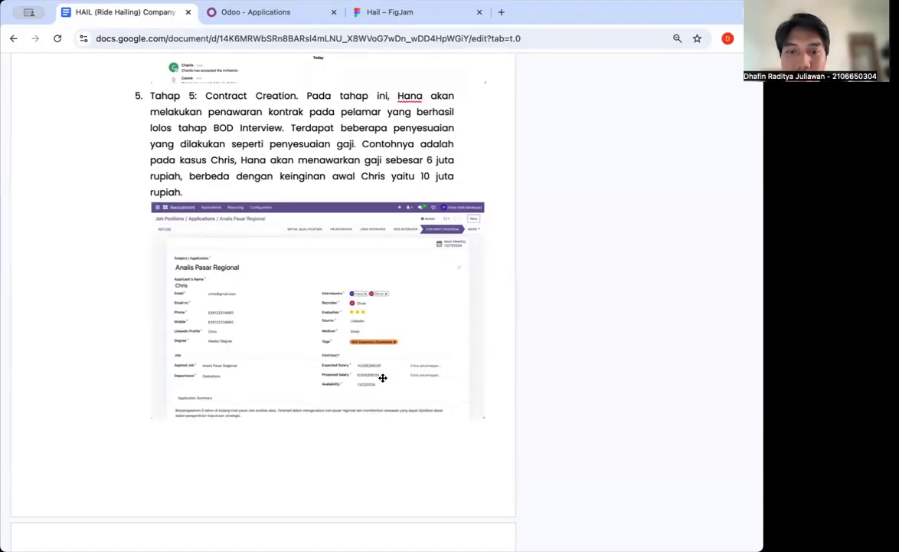
scroll(382, 378, "down", 1)
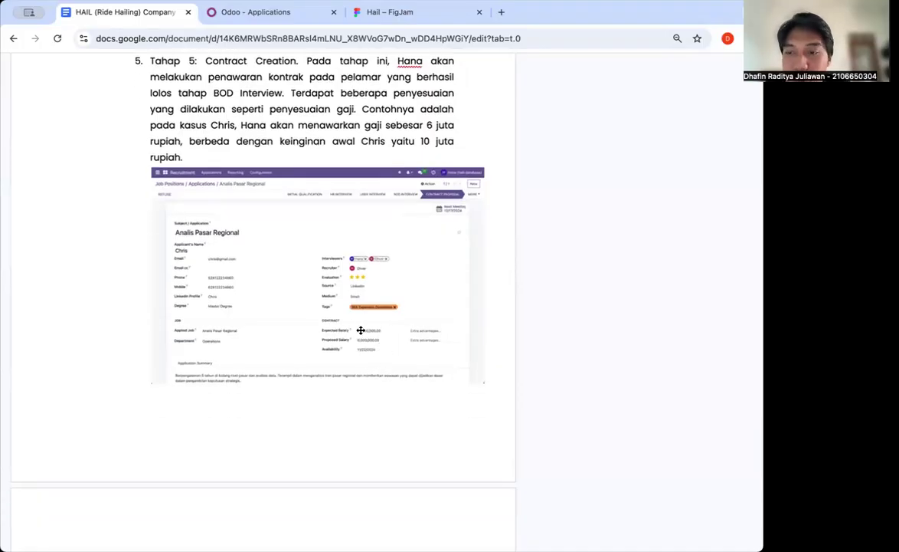
- View the example of the hired Analis Pasar Regional applicant and read the closing passage on unpublishing the vacancy and Orientation
scroll(360, 330, "down", 5)
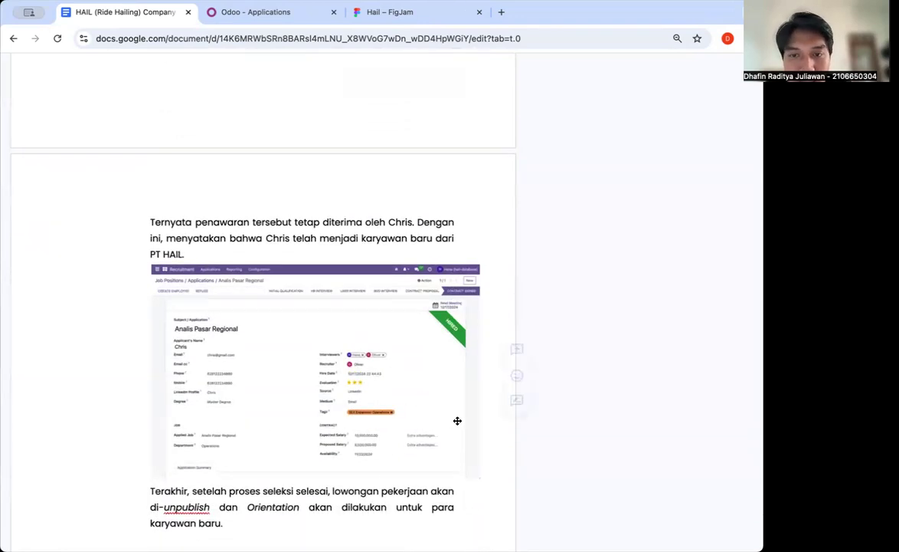
scroll(458, 420, "down", 2)
scroll(458, 420, "down", 2)
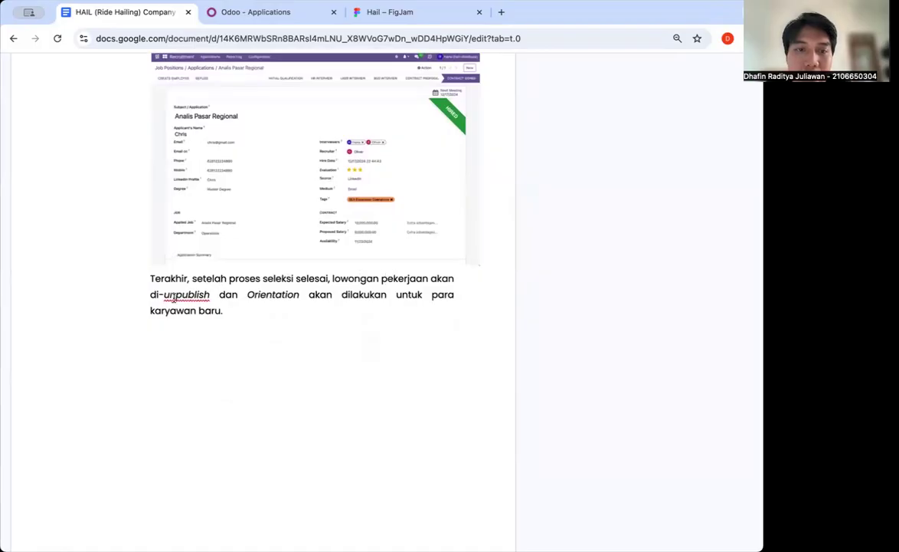
double_click(175, 299)
left_click(265, 303)
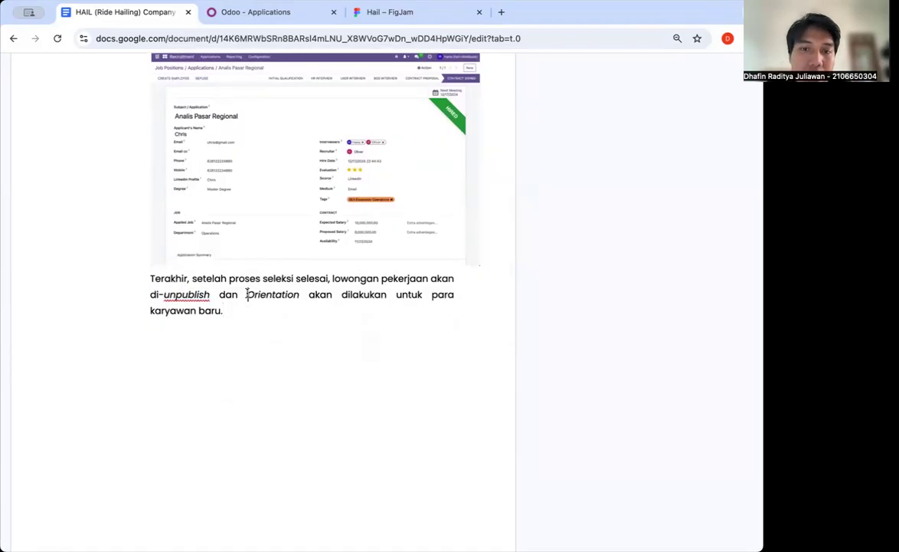
scroll(267, 340, "down", 1)
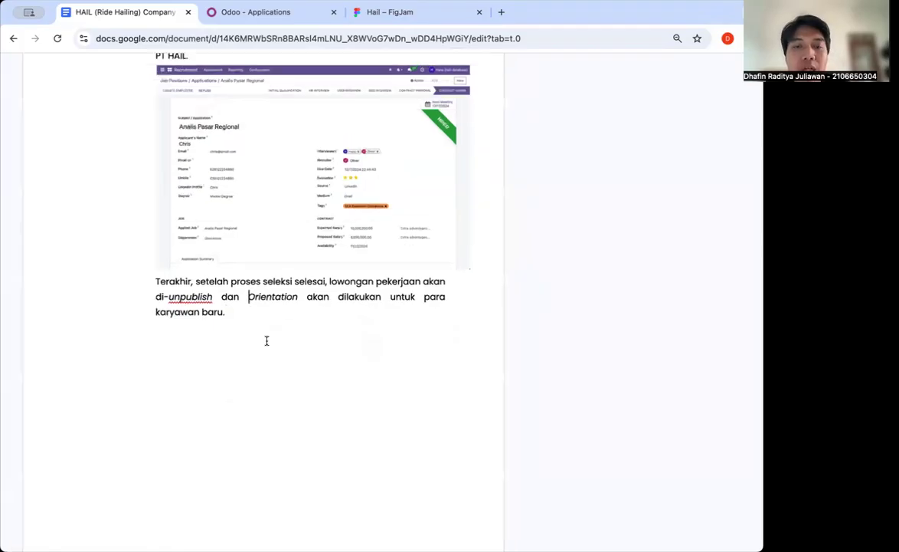
- Go to the Flowchart Proses Bisnis of the Recruitment section and bring the whole diagram into view
scroll(272, 389, "down", 4)
scroll(273, 389, "down", 10)
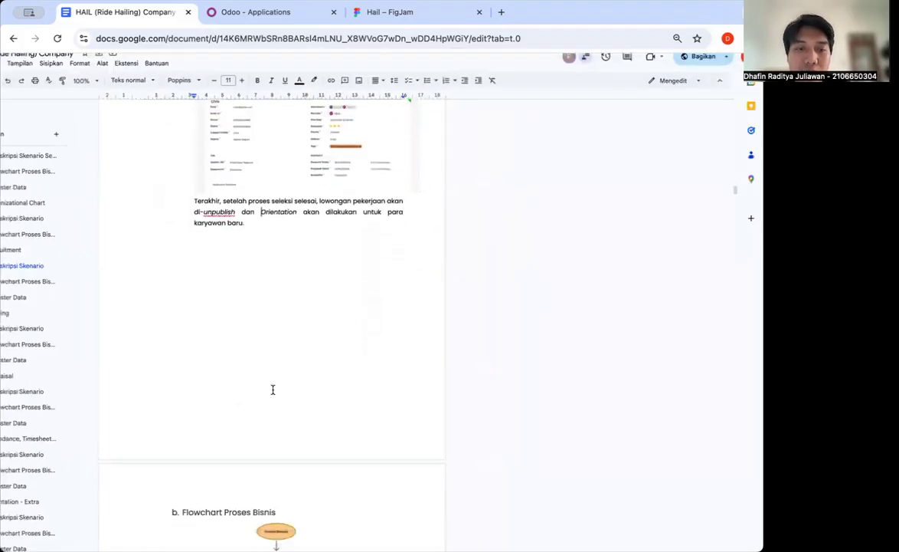
scroll(273, 389, "left", 1)
scroll(273, 390, "down", 1)
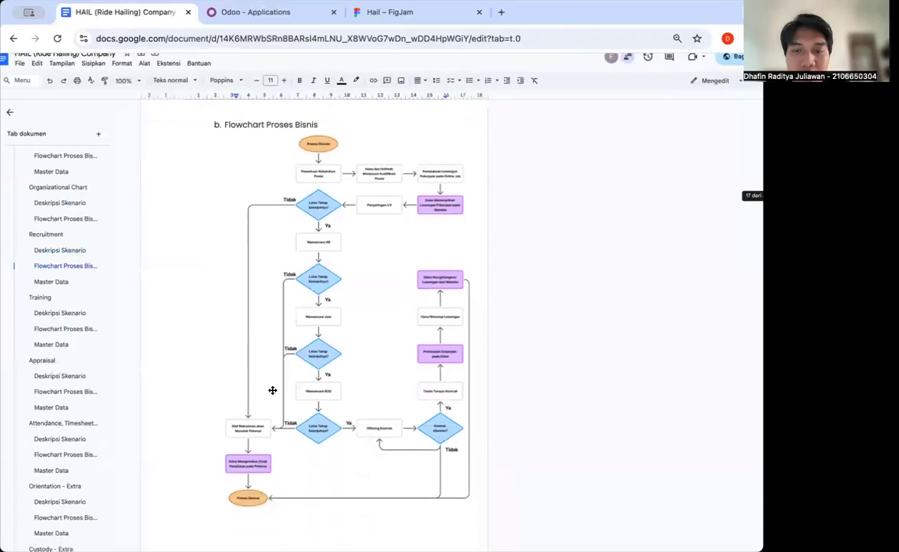
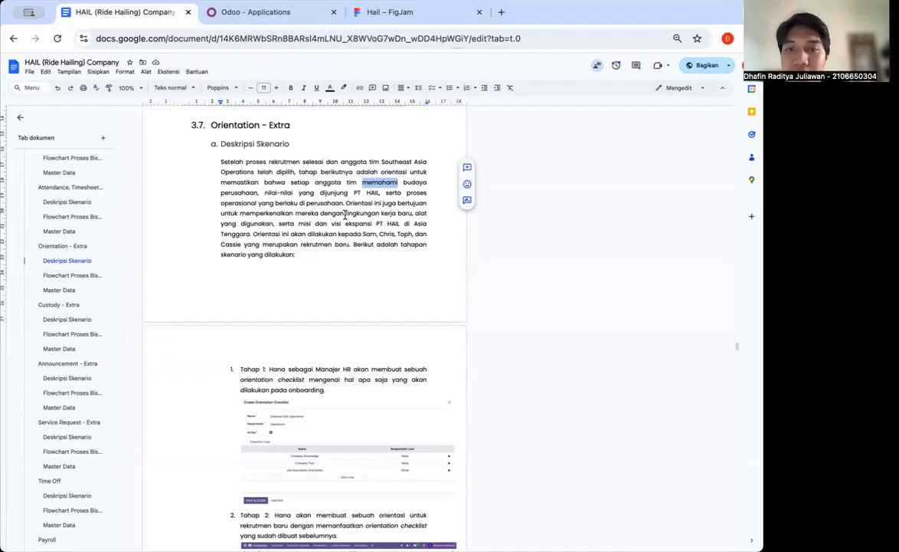
- Read the Deskripsi Skenario of section 3.7 Orientation - Extra, highlighting the names of the new recruits taking part
double_click(239, 234)
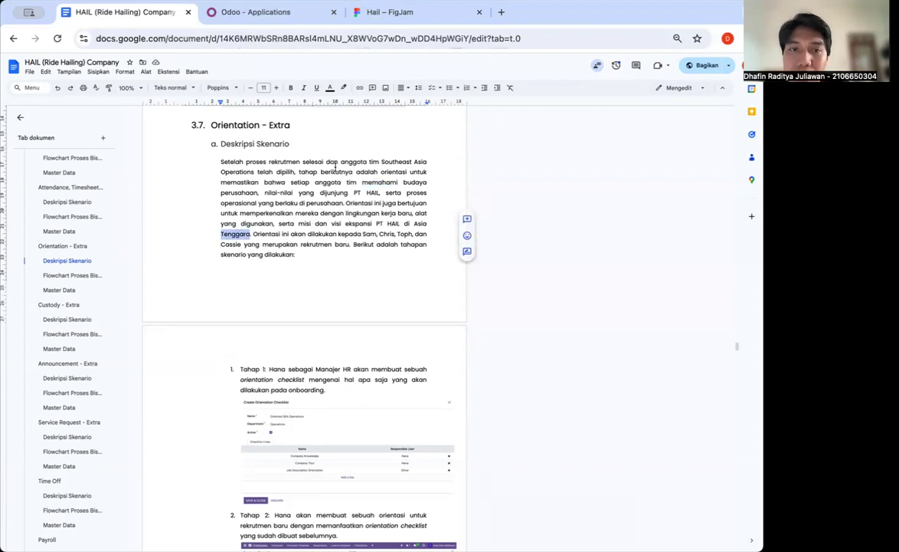
double_click(238, 173)
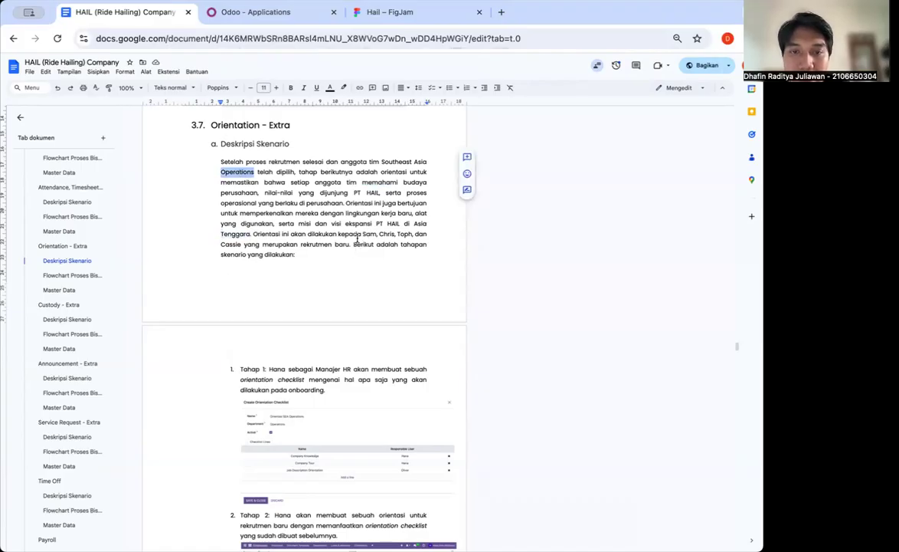
left_click_drag(364, 234, 242, 243)
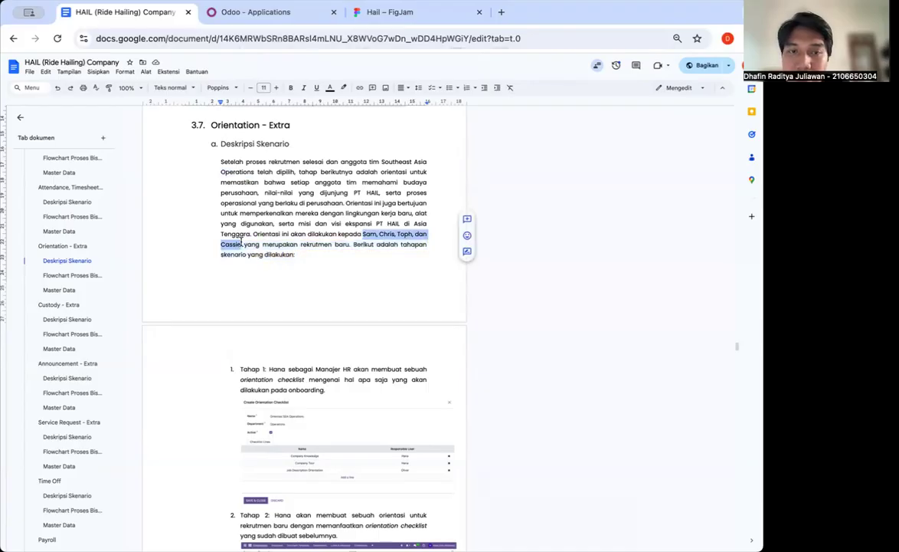
scroll(297, 269, "down", 1)
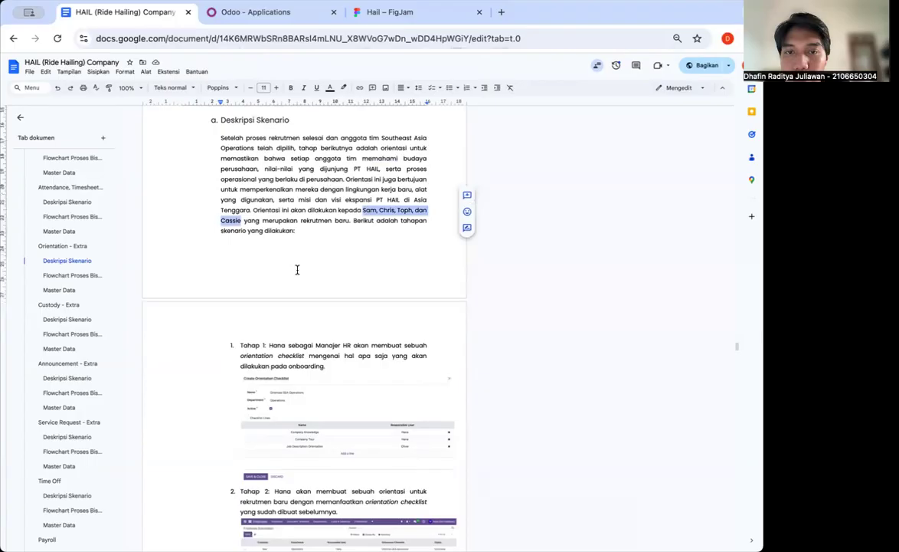
scroll(298, 270, "up", 2)
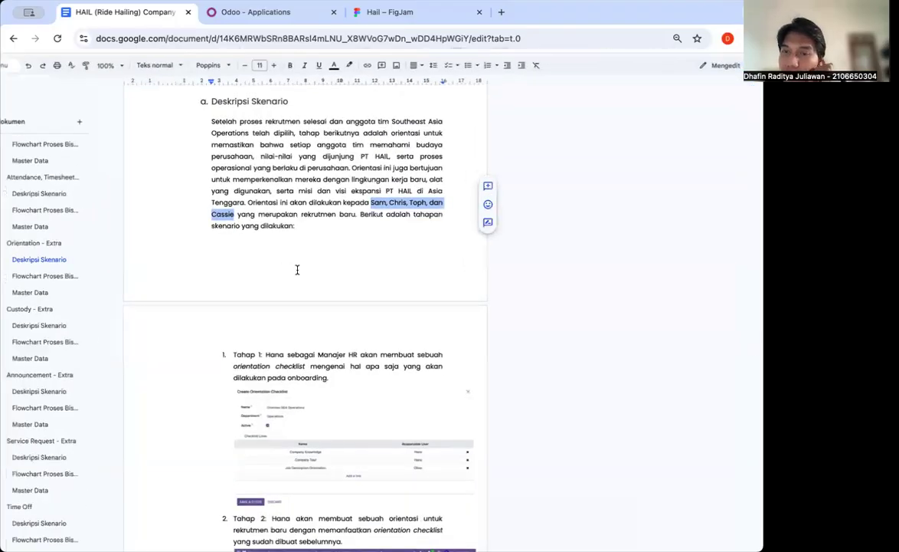
scroll(297, 270, "up", 1)
scroll(297, 269, "down", 1)
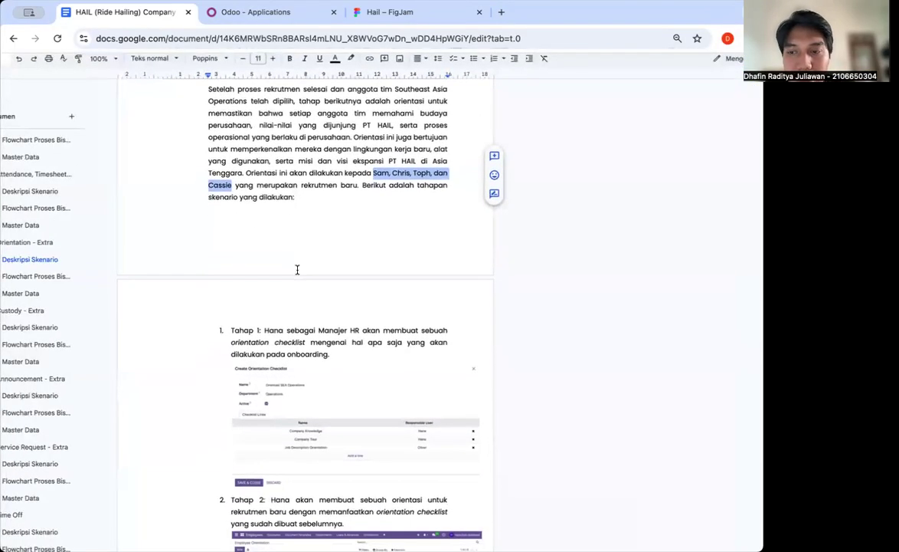
- Read Tahap 1 on the orientation checklist, enlarge the Create Orientation Checklist example to examine its lines, and continue to Tahap 2
scroll(298, 270, "down", 1)
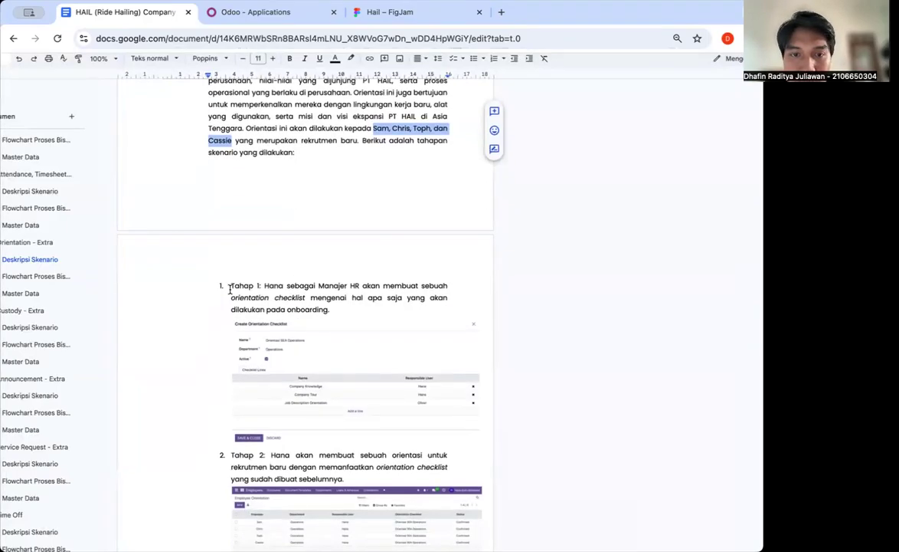
scroll(229, 289, "down", 1)
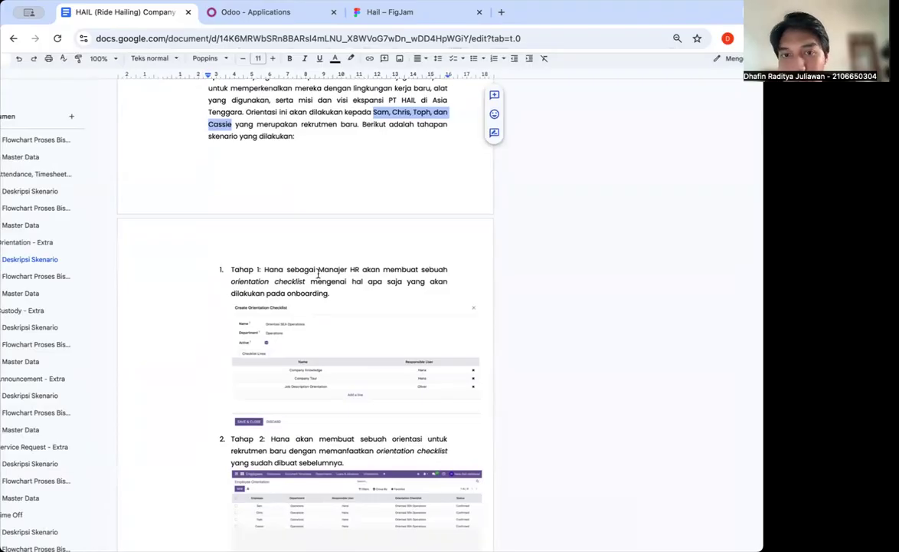
scroll(347, 267, "down", 1)
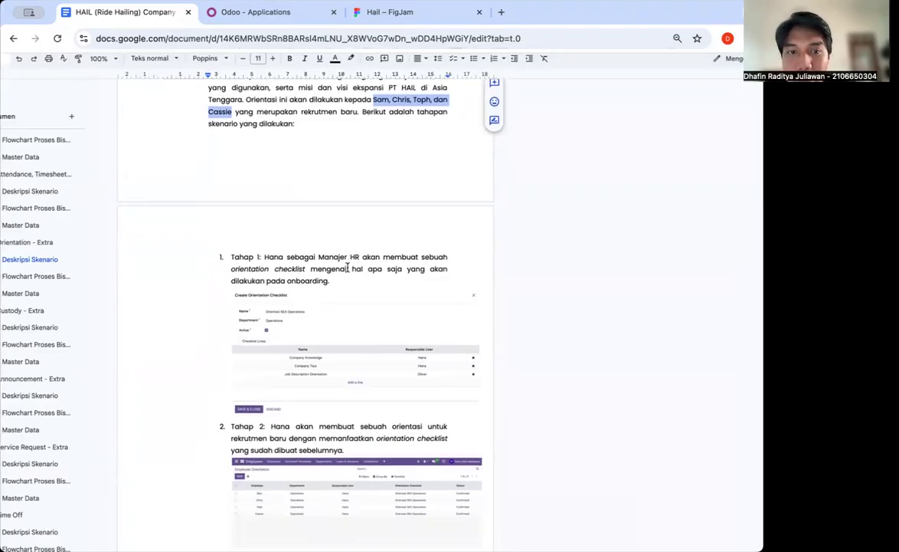
double_click(292, 268)
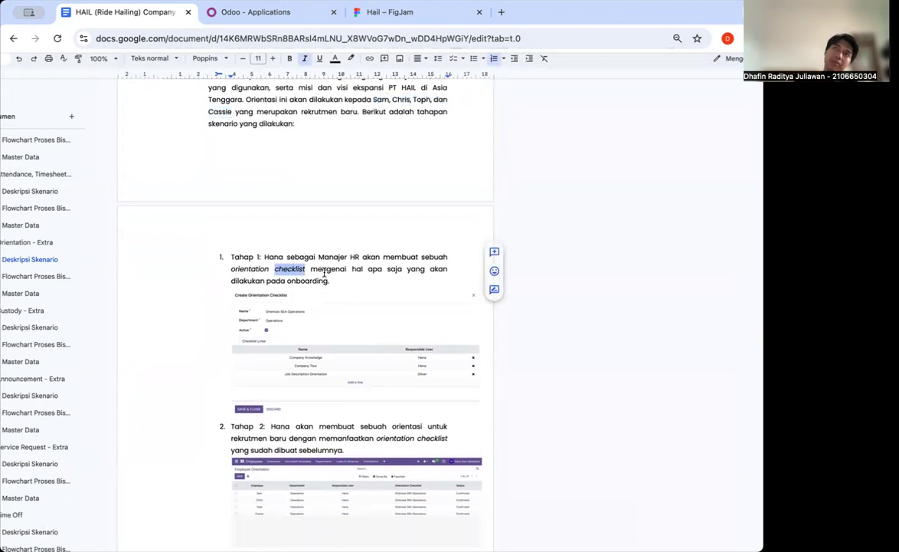
scroll(324, 273, "down", 2)
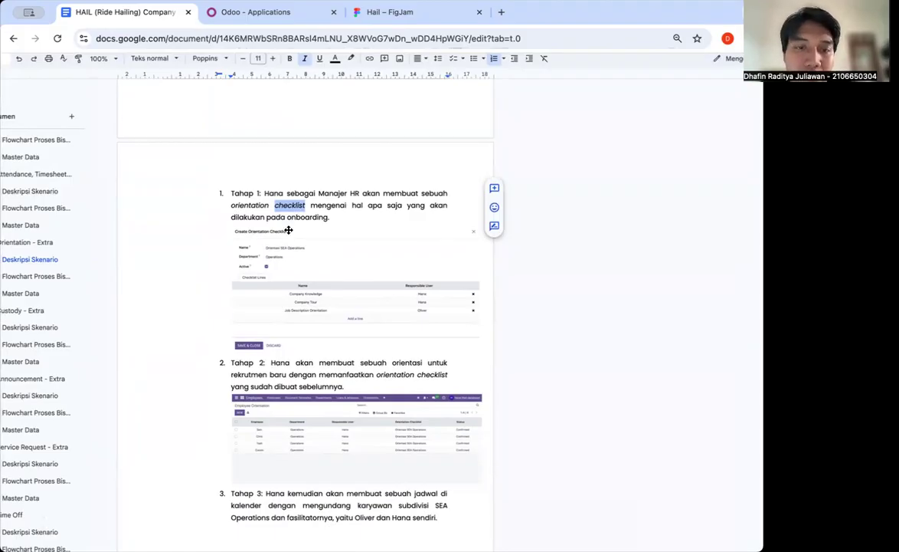
scroll(278, 243, "up", 2)
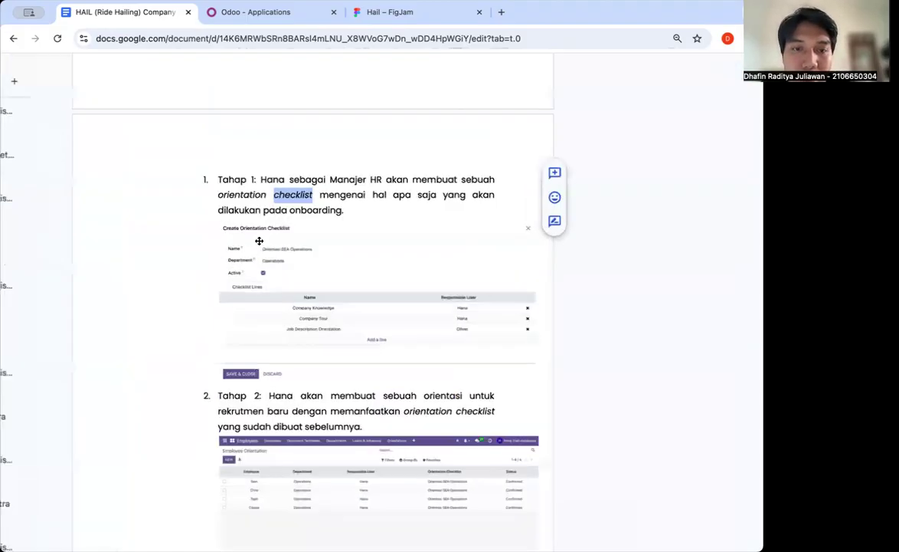
scroll(276, 244, "up", 2)
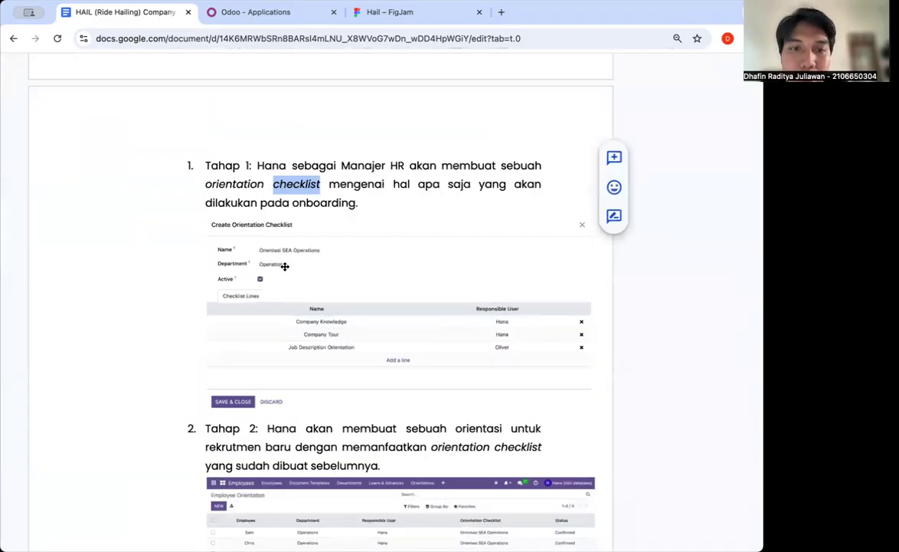
scroll(345, 348, "down", 1)
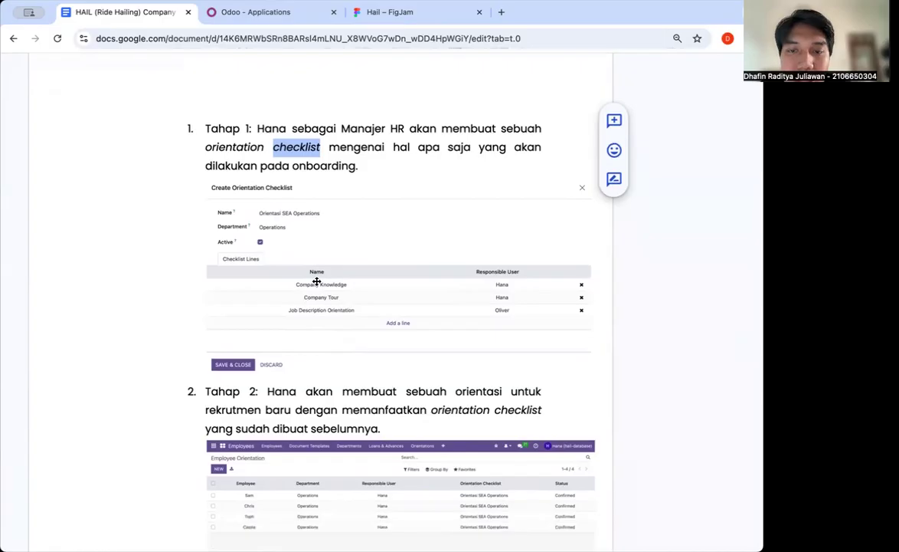
scroll(351, 288, "down", 1)
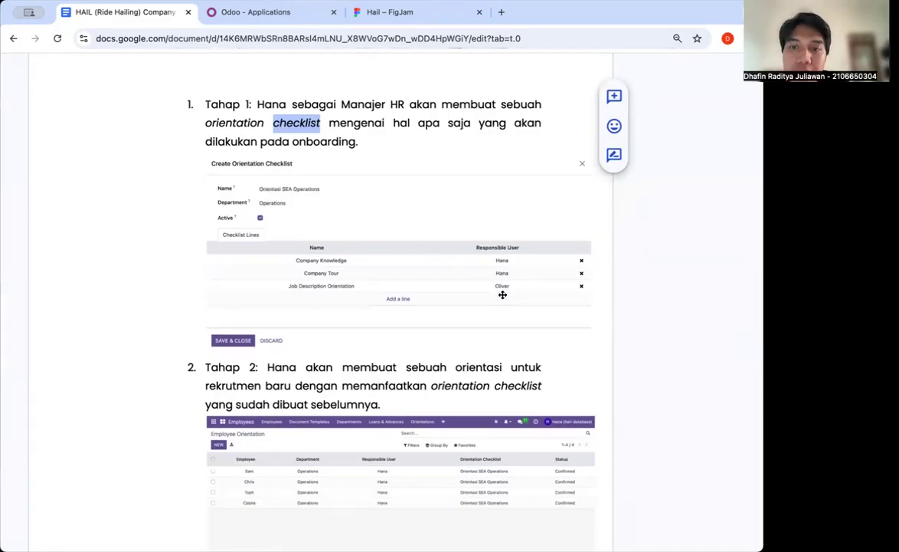
scroll(502, 294, "down", 3)
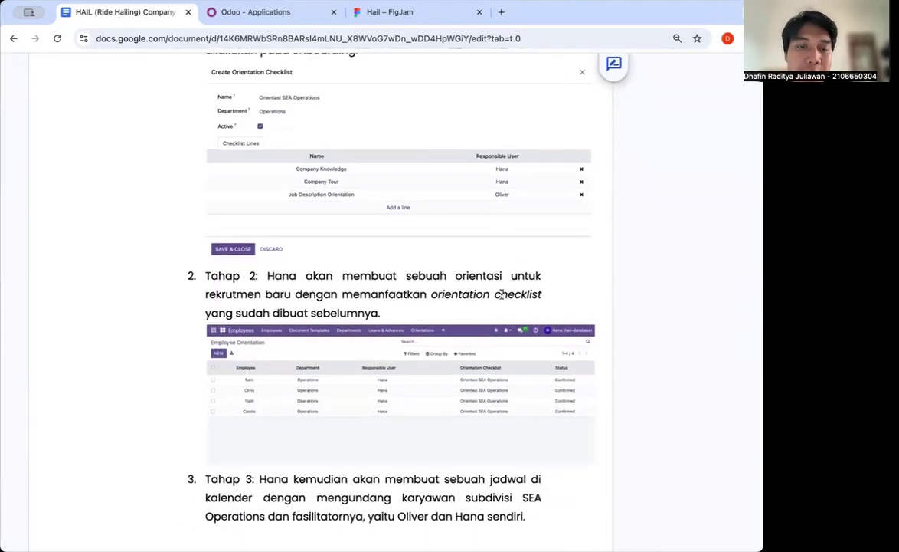
- Read Tahap 2 on creating the recruits' orientation, highlighting key words, and compare the Employee Orientation example with the Tahap 1 checklist
double_click(276, 275)
scroll(292, 232, "down", 1)
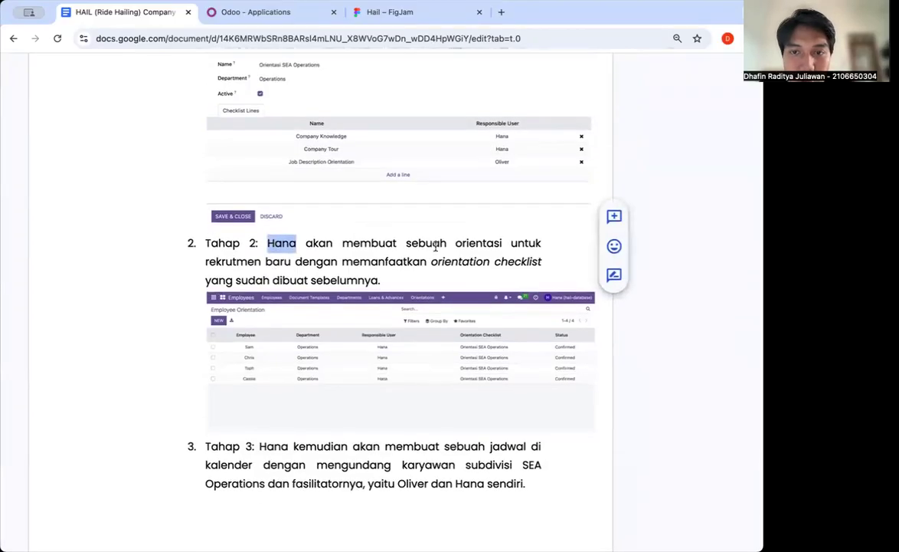
double_click(346, 261)
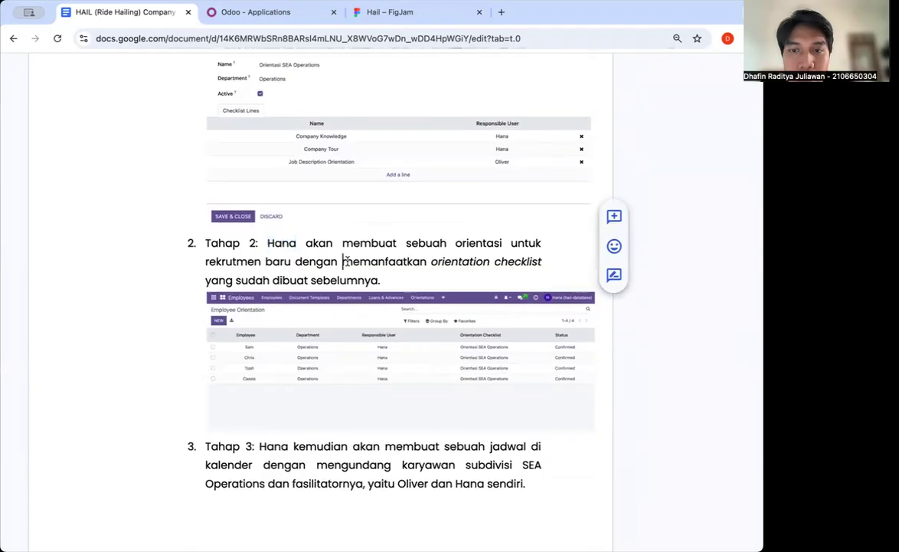
double_click(437, 262)
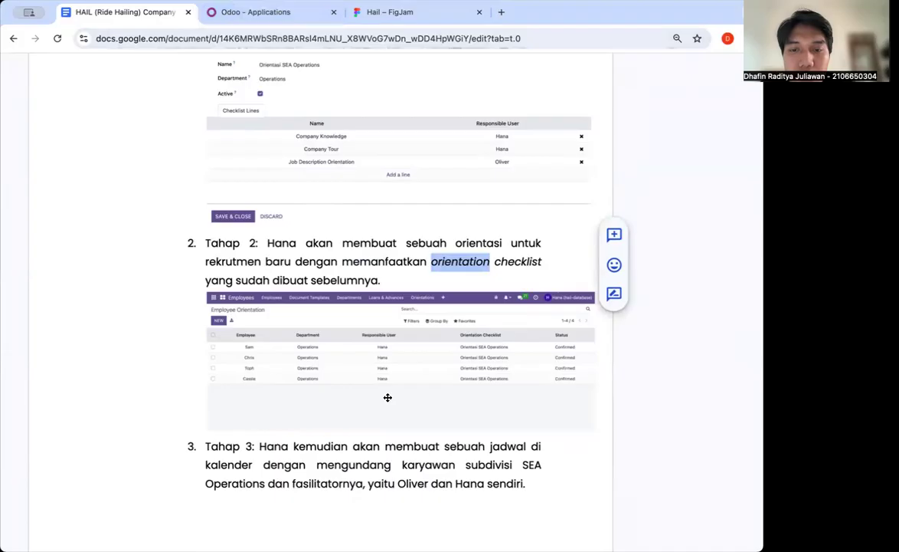
scroll(388, 397, "down", 2)
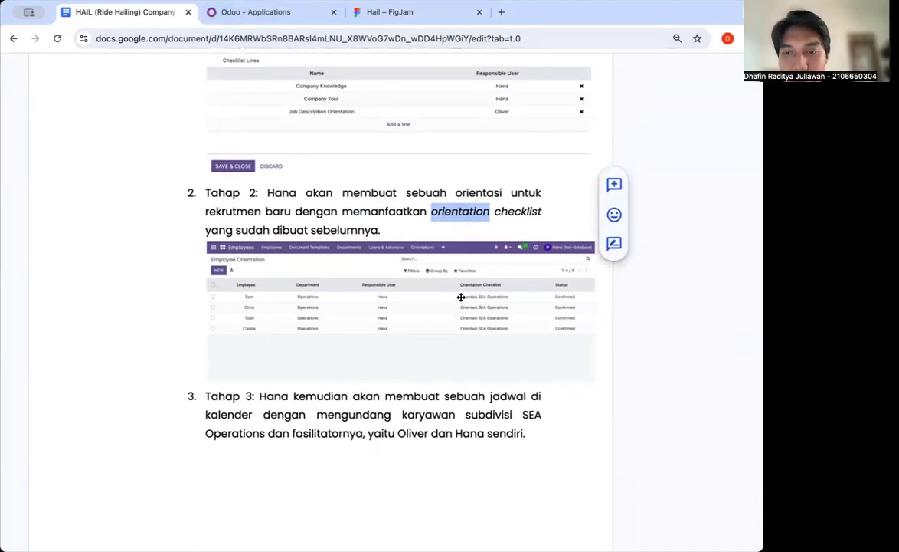
scroll(479, 297, "up", 3)
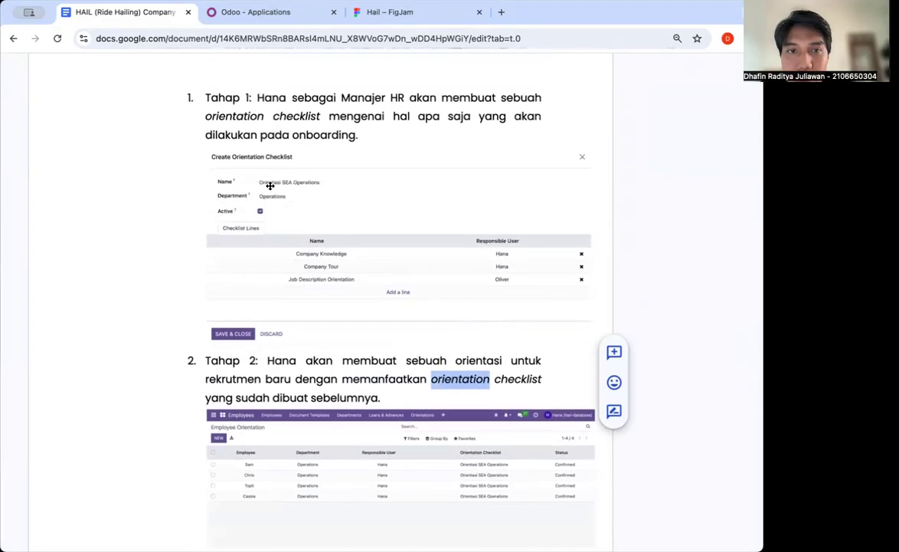
scroll(420, 315, "down", 4)
scroll(420, 315, "down", 2)
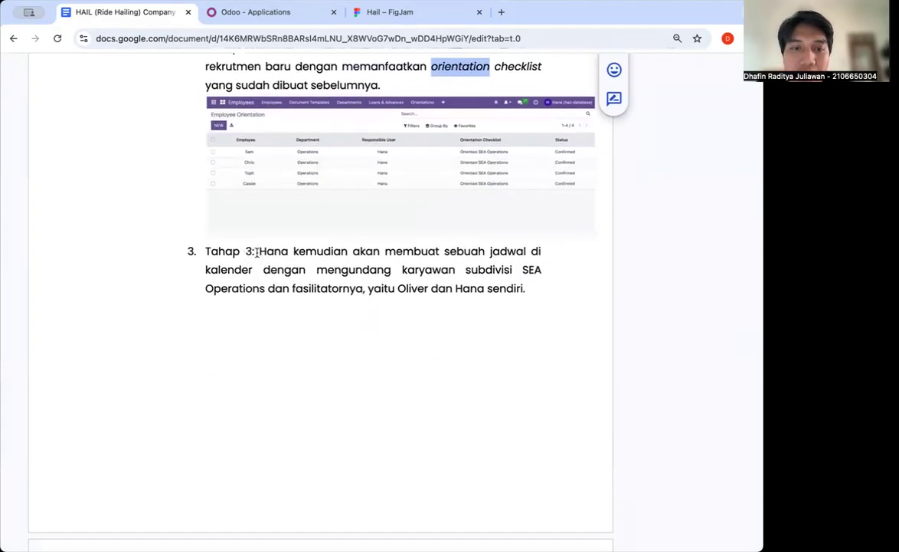
- Read Tahap 3 on scheduling the orientation in the calendar, highlighting the invited SEA Operations employees and the facilitators' names
left_click(255, 252)
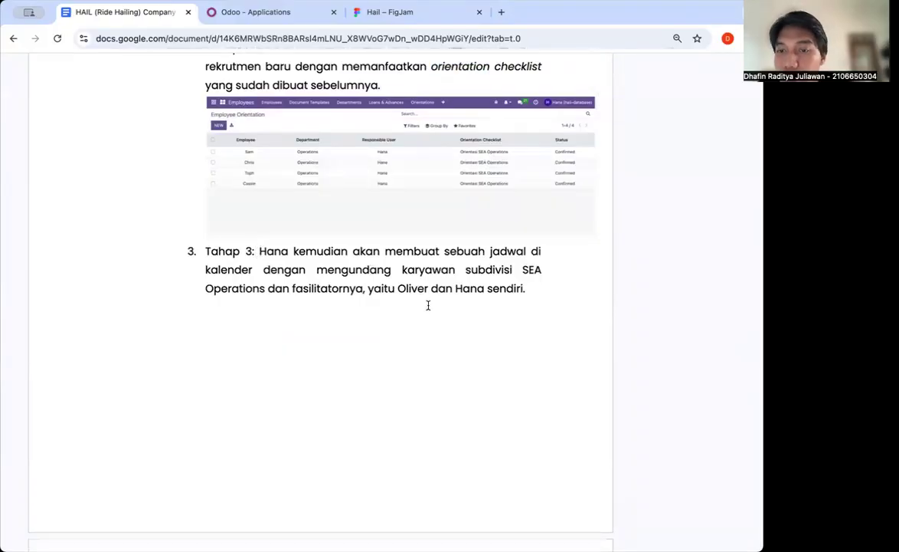
scroll(428, 306, "down", 1)
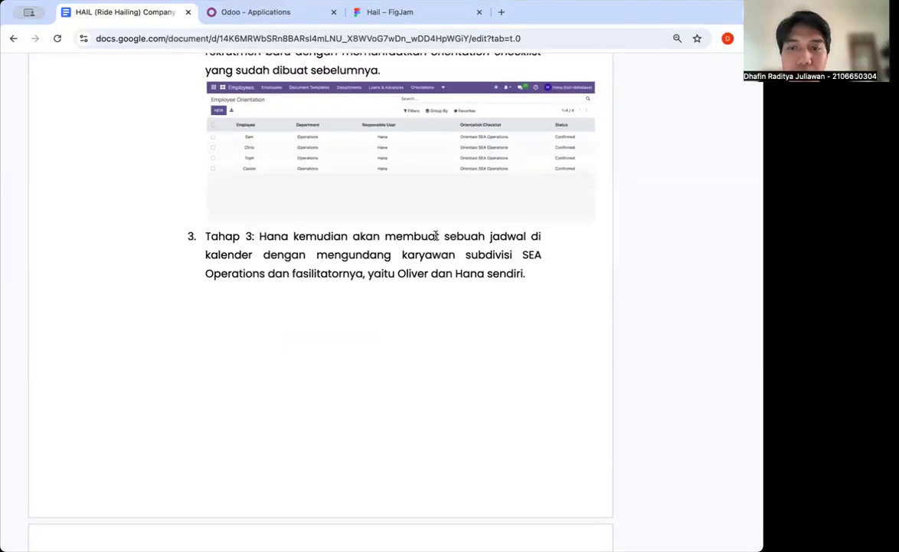
double_click(243, 268)
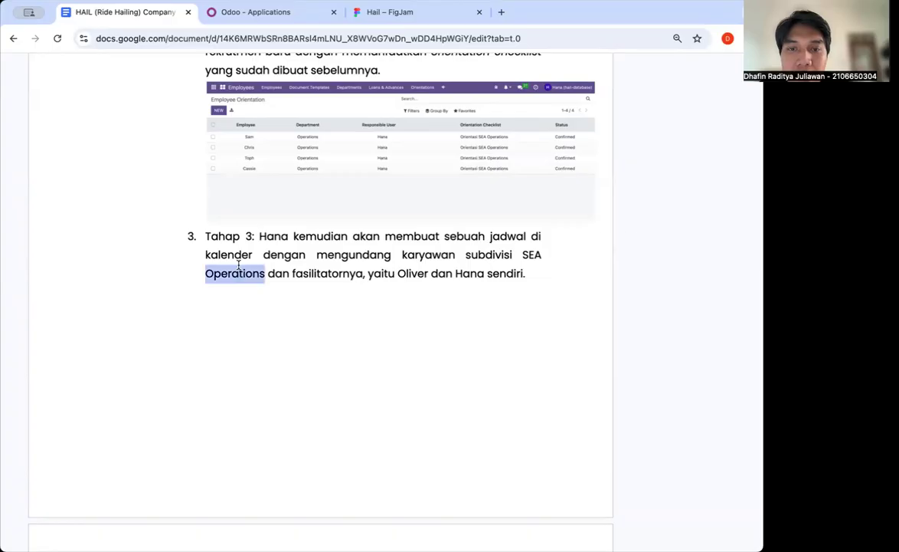
double_click(362, 255)
double_click(451, 255)
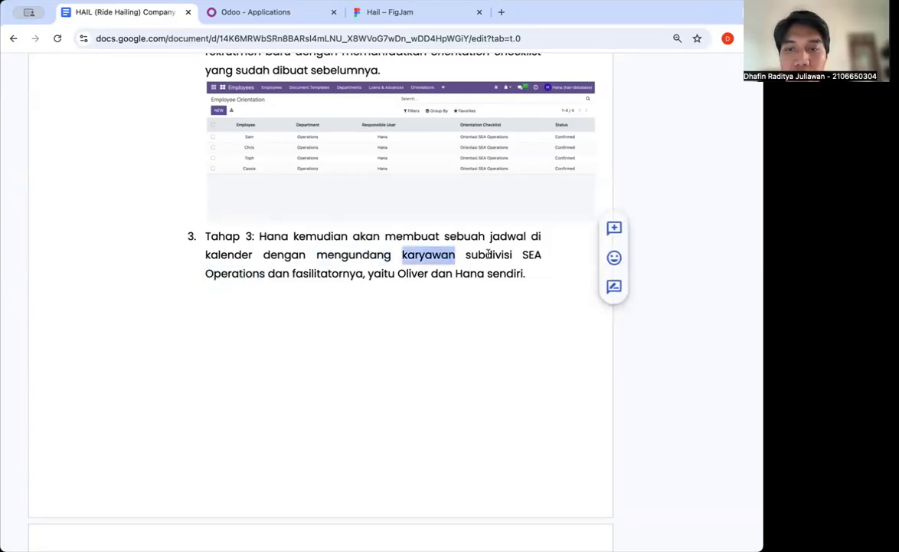
double_click(489, 254)
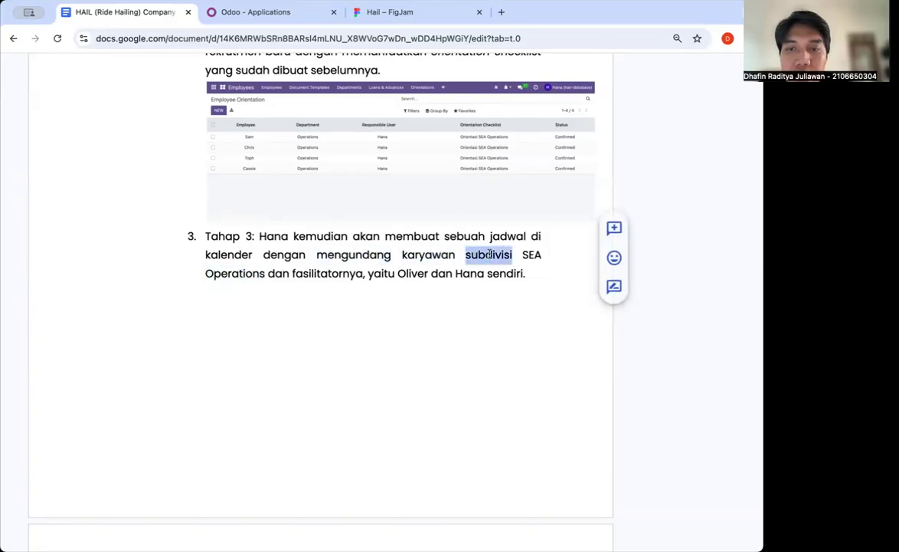
double_click(306, 277)
left_click_drag(397, 273, 551, 277)
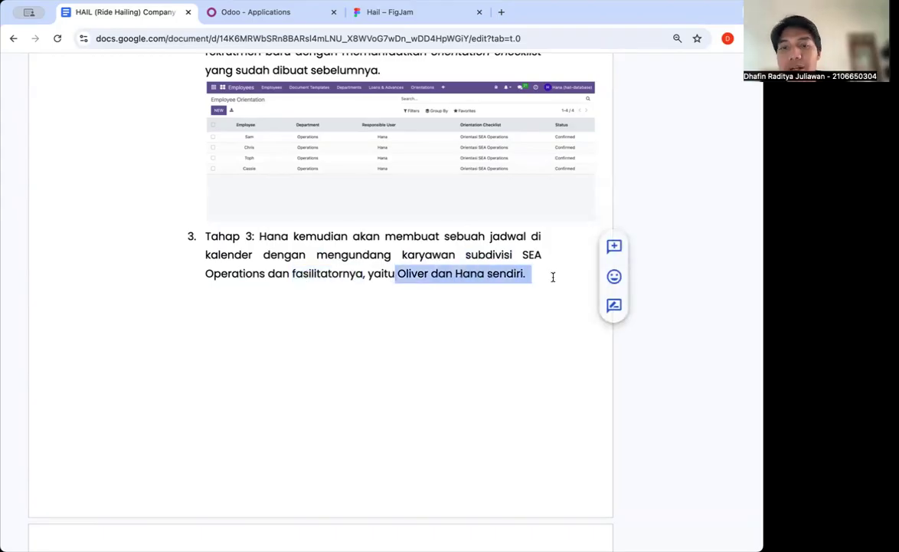
- Examine the Orientasi SEA Operations calendar meeting example and the attendees' invitation responses below it
scroll(551, 277, "down", 5)
scroll(554, 277, "down", 1)
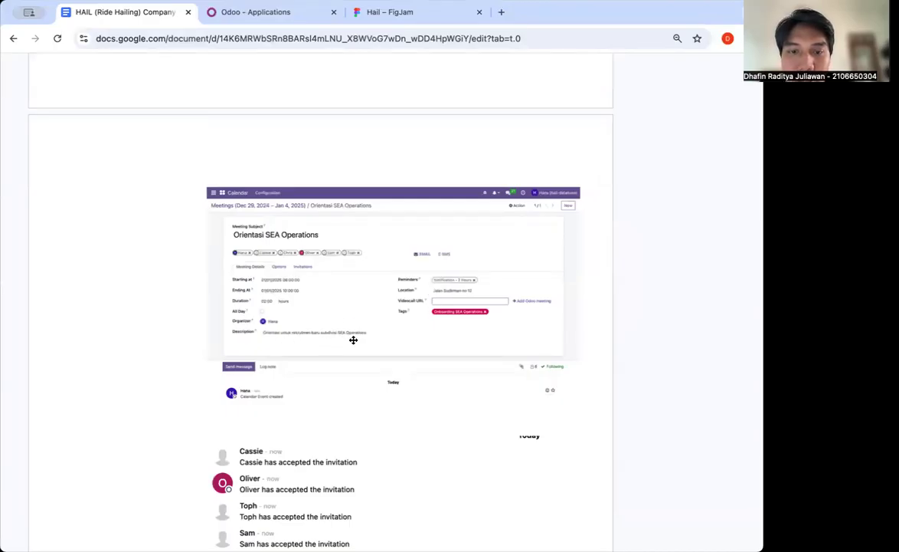
scroll(353, 339, "down", 1)
scroll(337, 335, "down", 1)
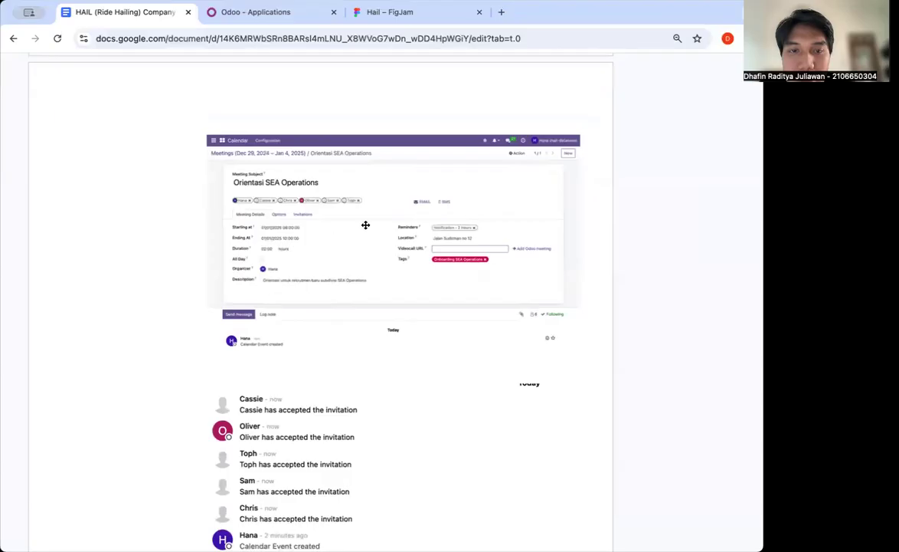
scroll(337, 239, "down", 4)
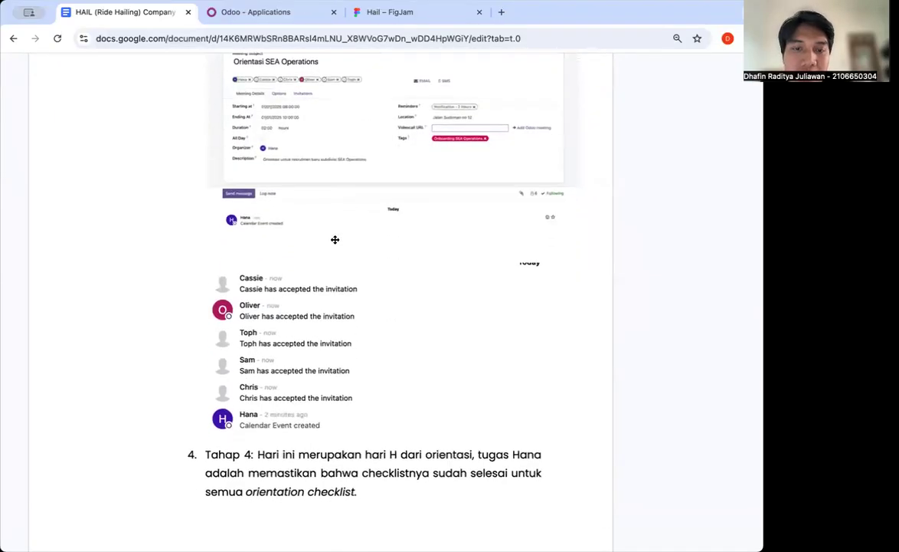
scroll(335, 240, "down", 1)
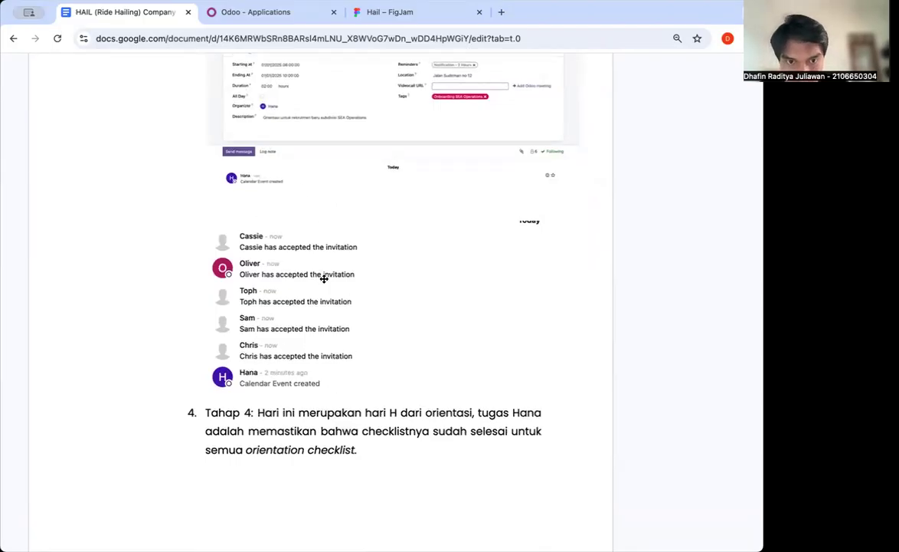
scroll(376, 293, "up", 2)
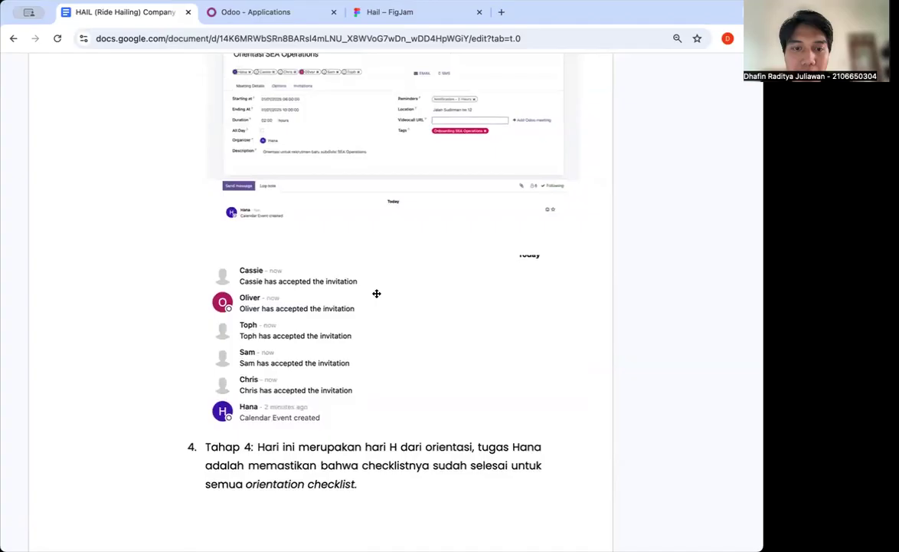
- Read Tahap 4 on completing the orientation checklist and view its Orientation Request example
scroll(376, 302, "down", 7)
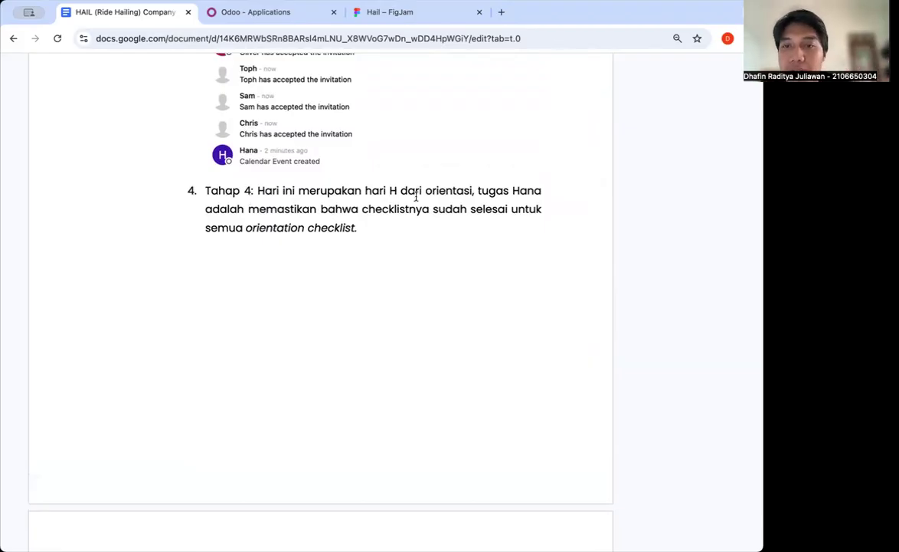
scroll(416, 197, "down", 1)
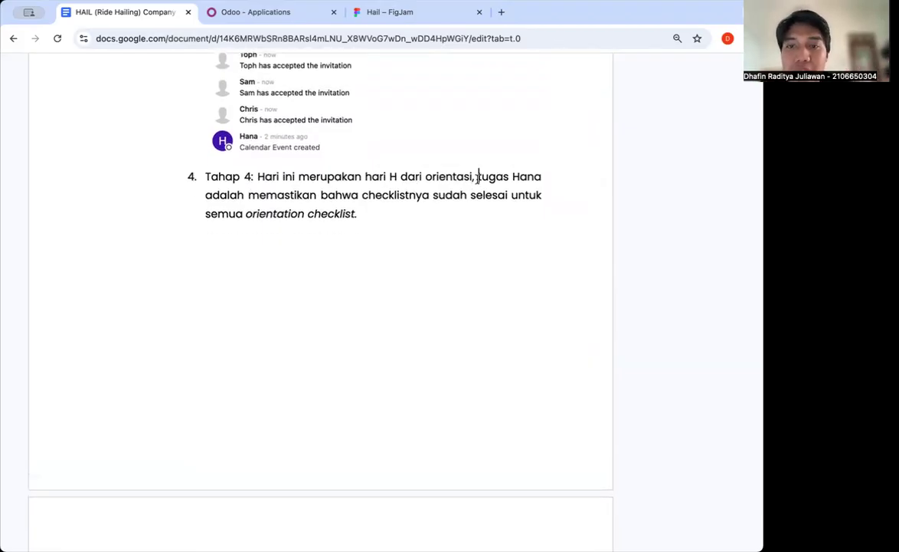
double_click(329, 196)
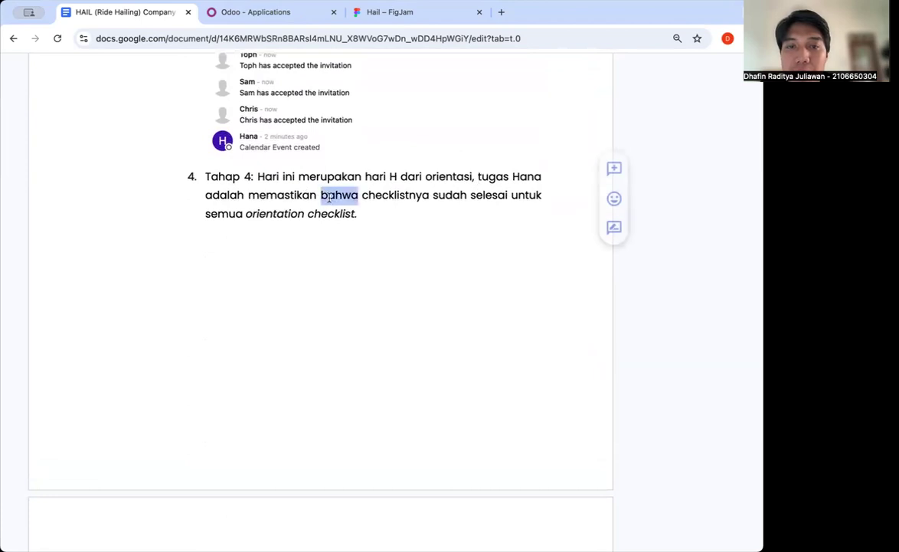
left_click(409, 195)
scroll(408, 195, "down", 5)
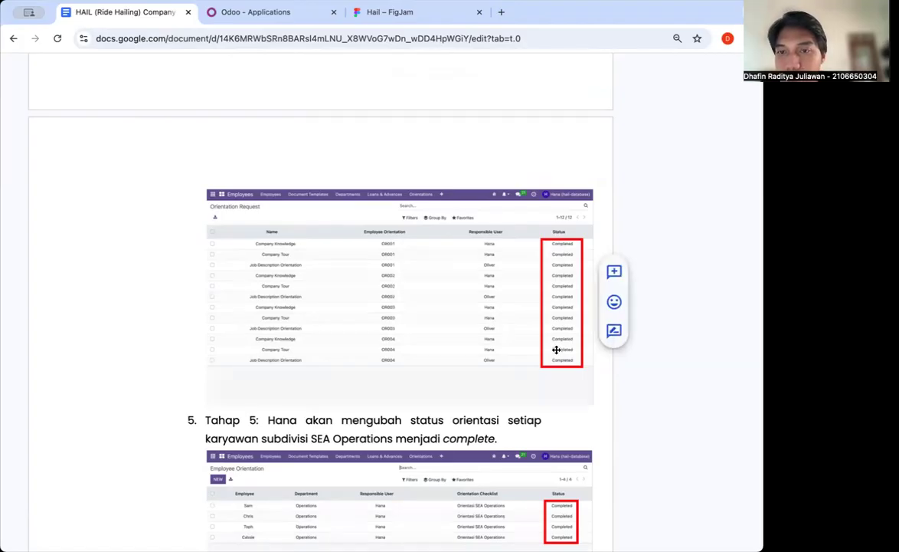
- Switch to Odoo and open the Employee Orientation list in the Employees app
left_click(227, 14)
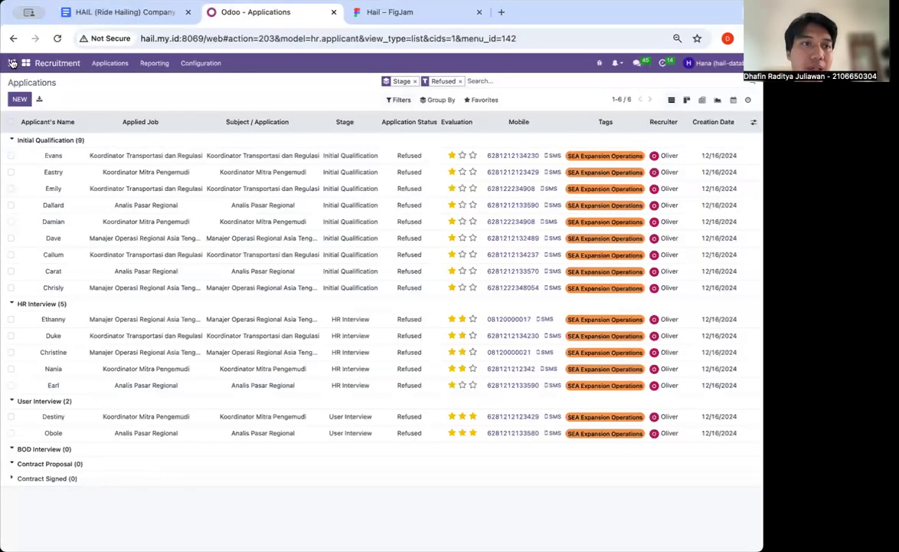
left_click(12, 64)
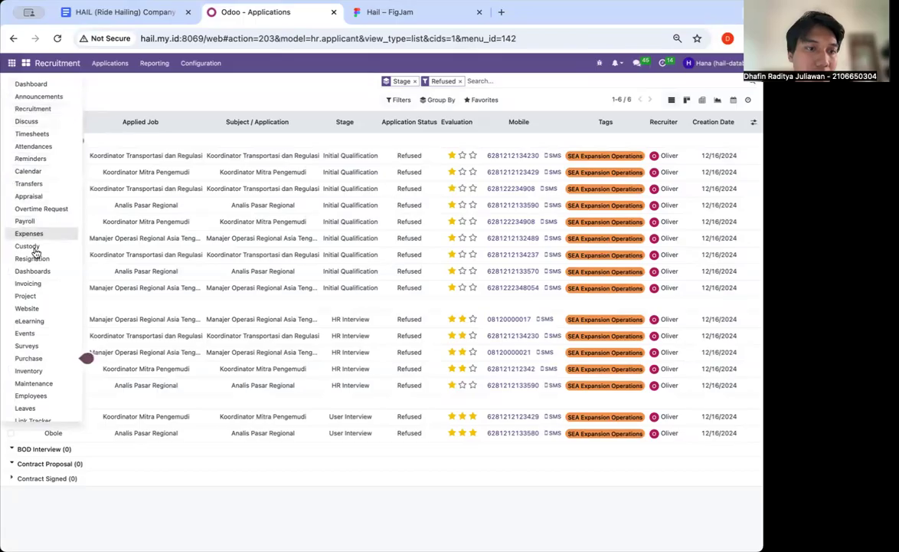
left_click(107, 14)
left_click(224, 12)
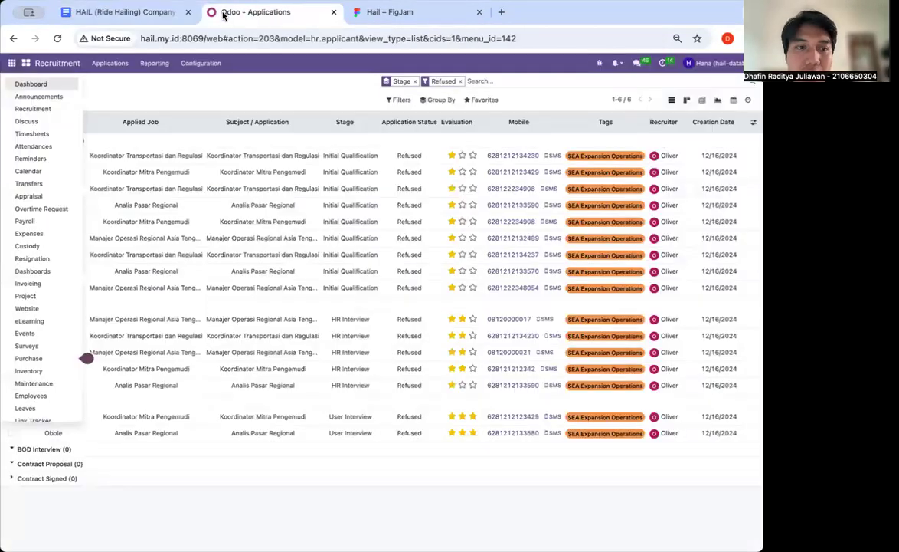
scroll(35, 321, "down", 1)
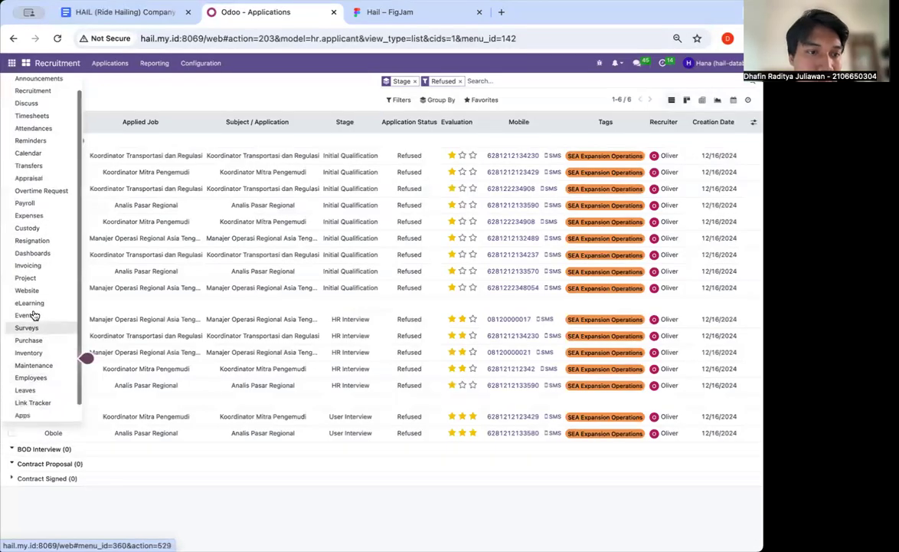
scroll(34, 314, "up", 1)
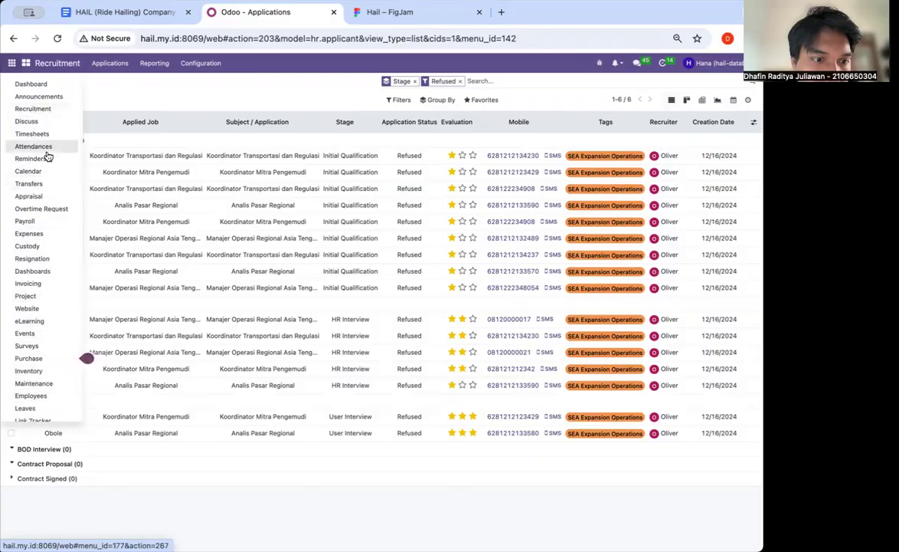
left_click(54, 395)
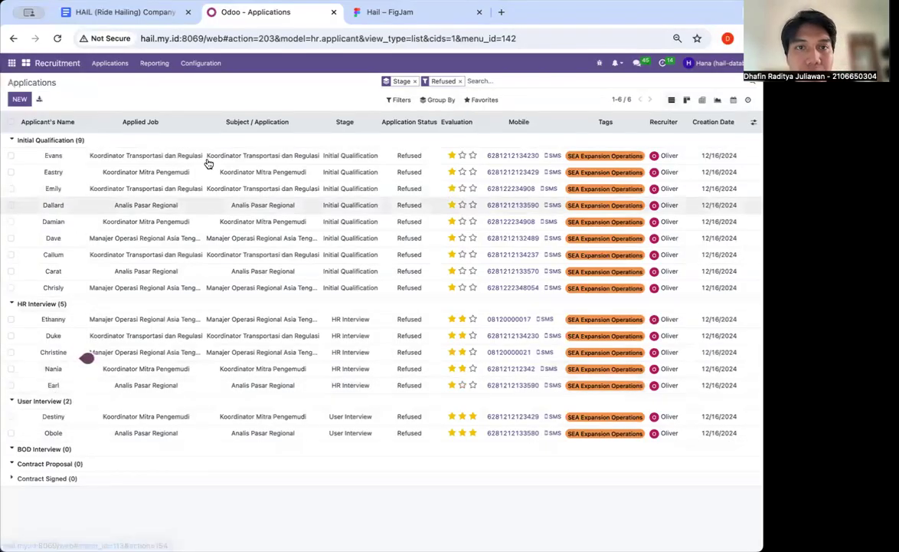
left_click(376, 63)
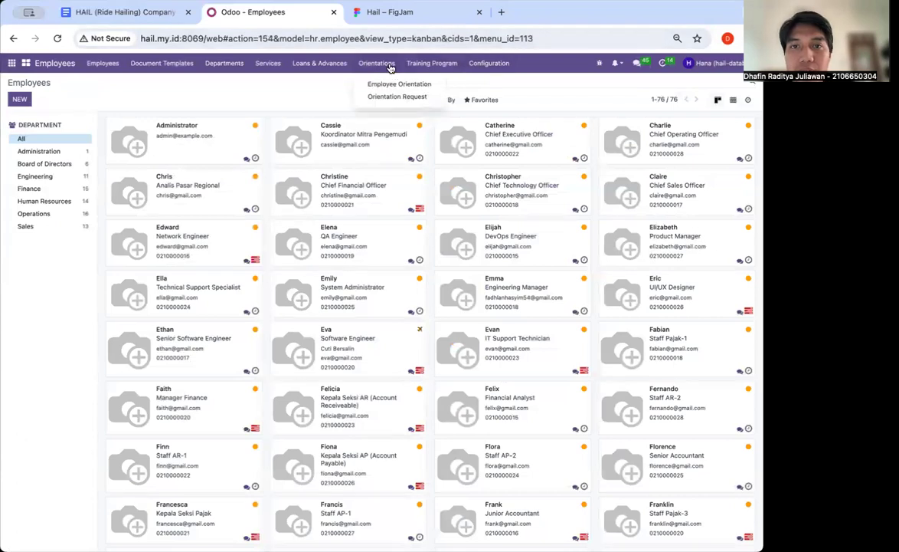
left_click(395, 82)
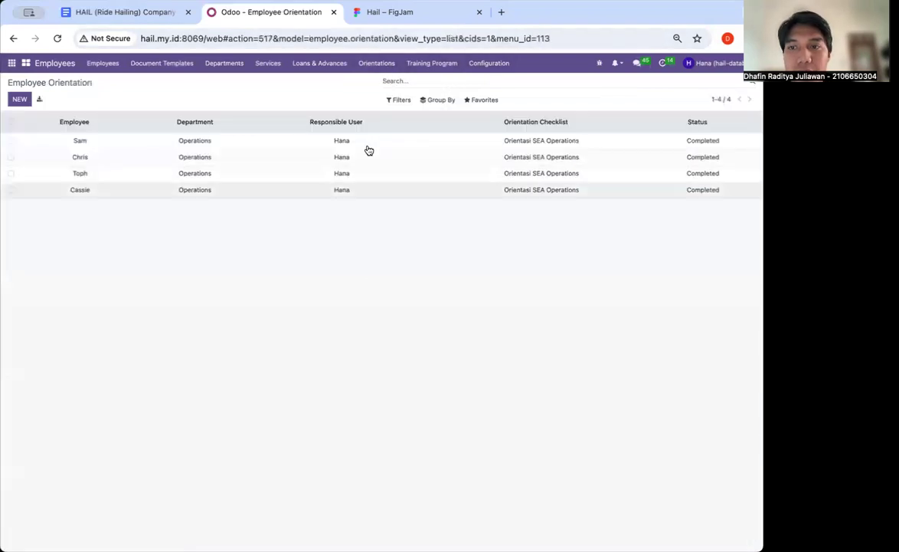
- Open the Orientation Request list, inspect the status of the first Company Knowledge request (OR001), and return to the list
left_click(376, 63)
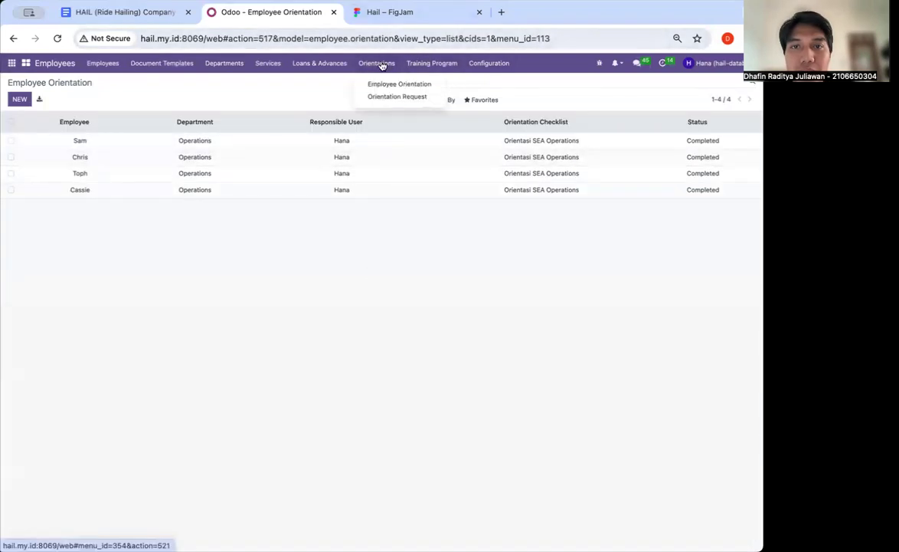
left_click(383, 100)
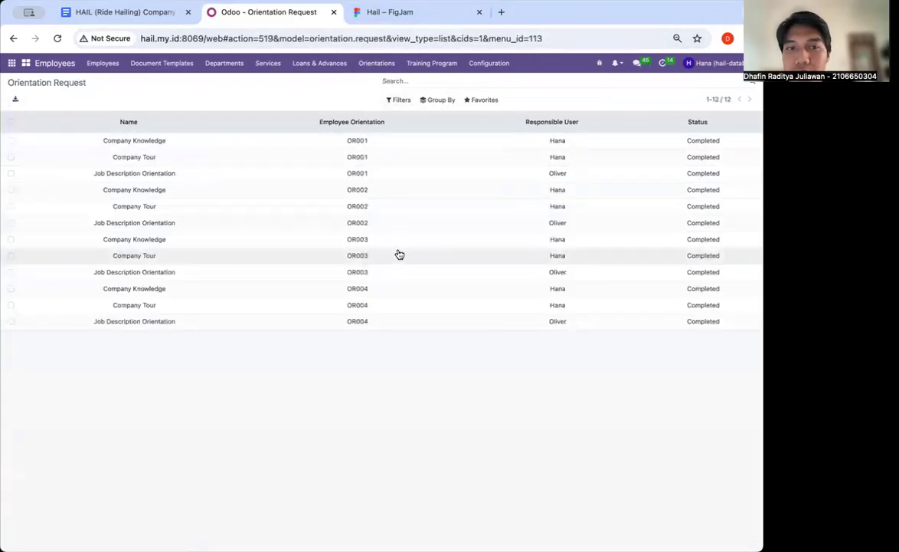
left_click(28, 142)
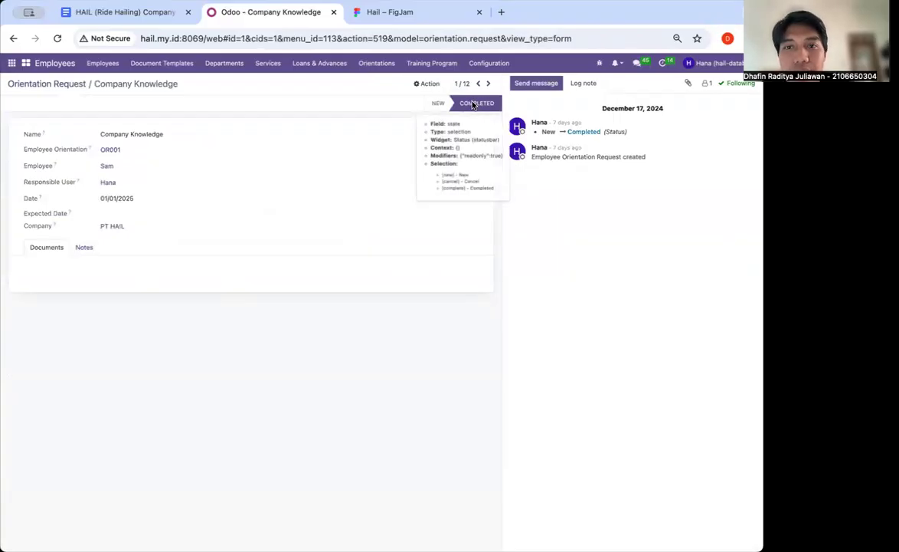
scroll(251, 242, "left", 5)
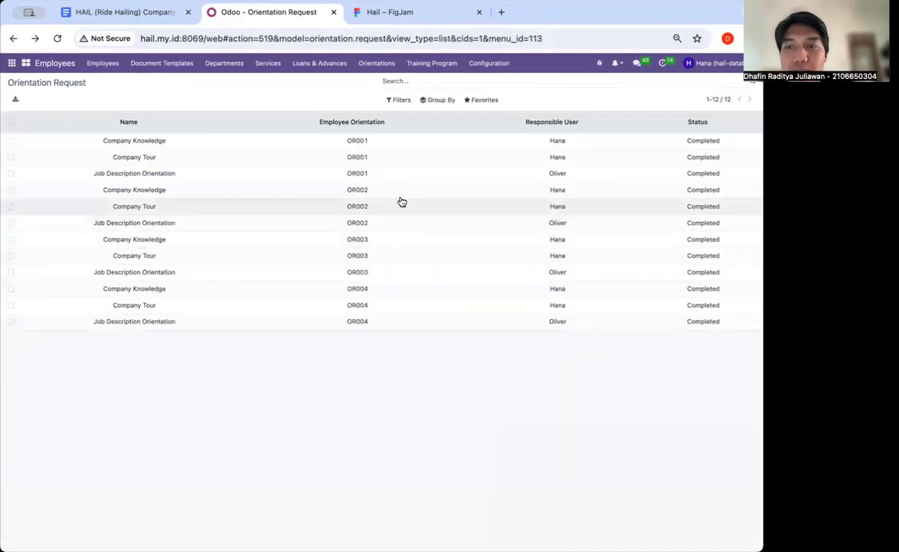
- Return to the HAIL report, read Tahap 5 on completing each employee's orientation, and continue to the Flowchart Proses Bisnis
left_click(114, 12)
scroll(402, 326, "down", 3)
scroll(402, 326, "down", 1)
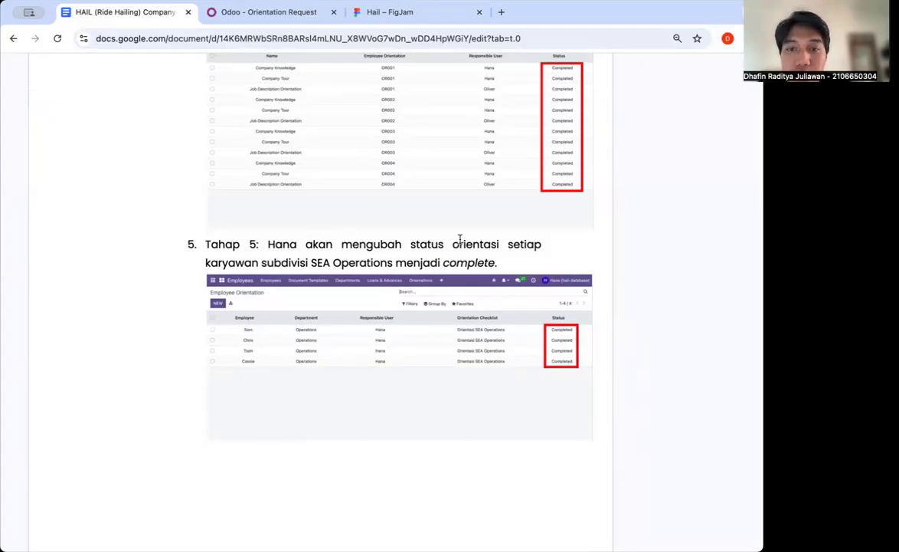
scroll(458, 314, "down", 10)
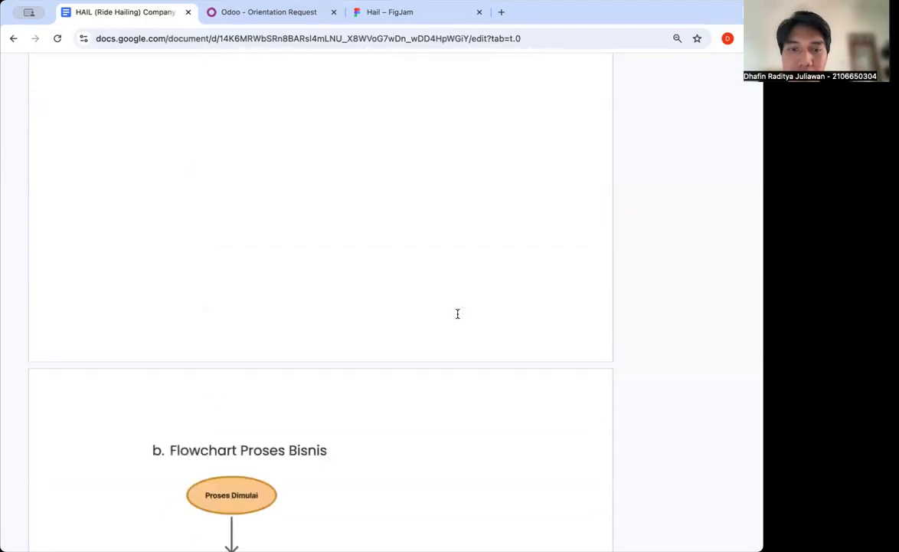
- Examine the Orientation Flowchart Proses Bisnis in the HAIL report, from Proses Dimulai to Proses Selesai
scroll(458, 314, "down", 2)
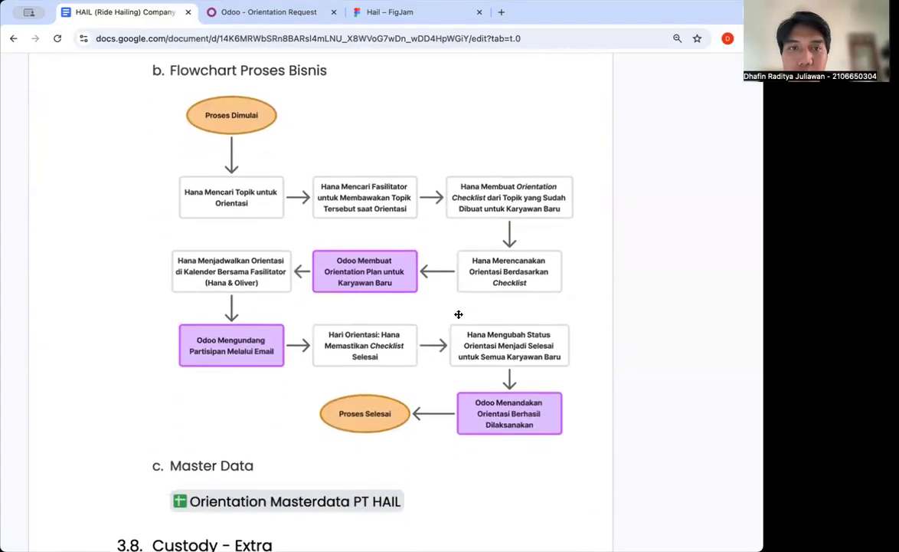
scroll(458, 314, "up", 1)
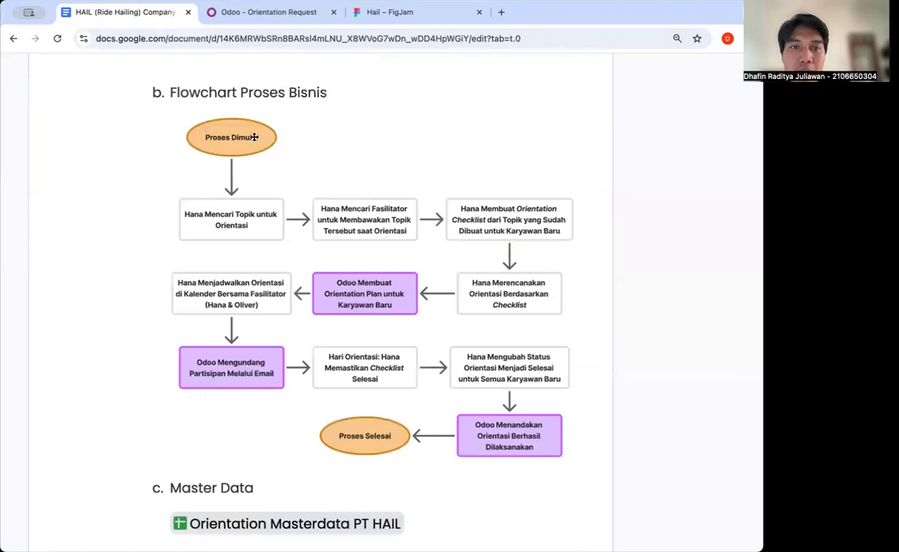
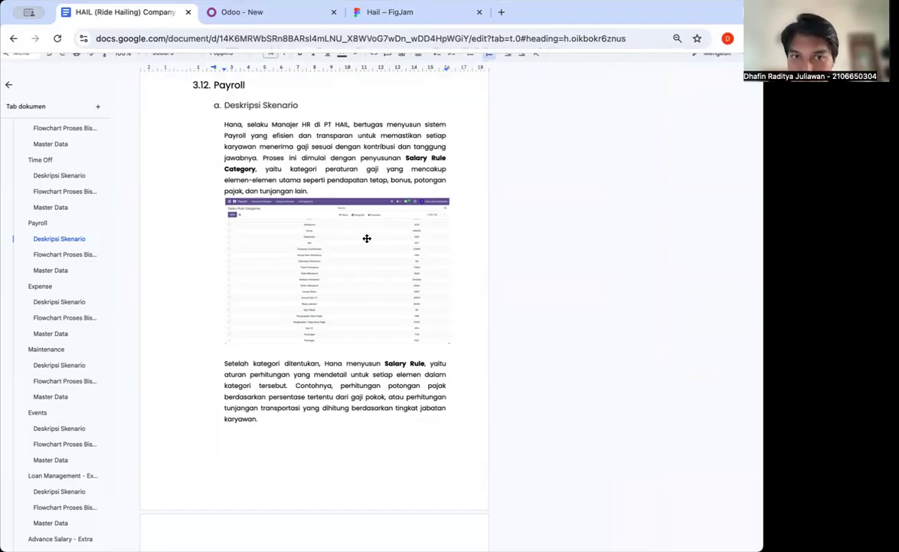
- Switch to Odoo, open the Salary Rule Categories in the Payroll app, and review the list down to its end
left_click(291, 13)
left_click(43, 65)
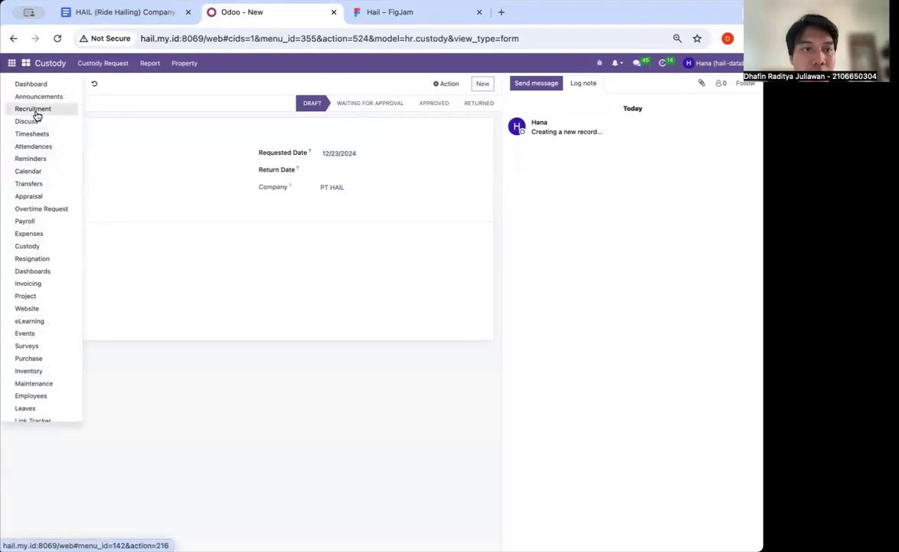
left_click(38, 221)
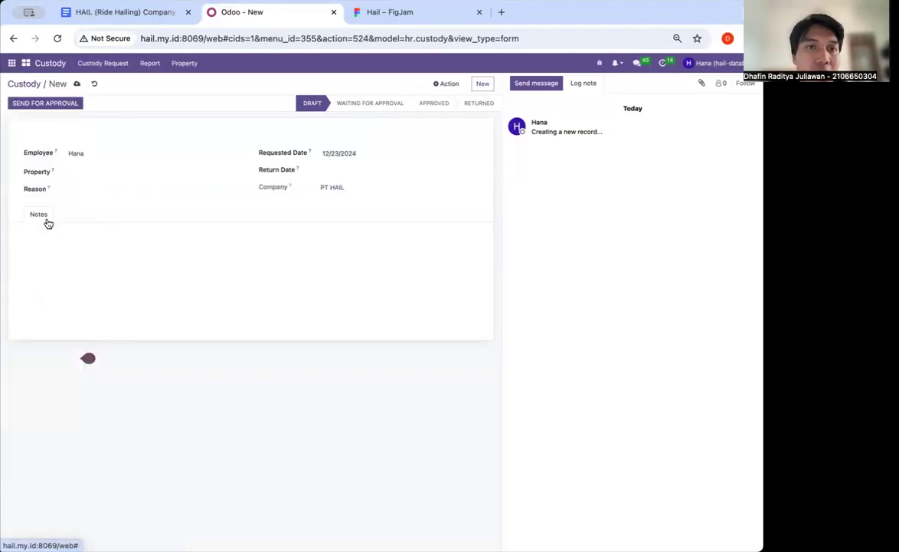
left_click(219, 65)
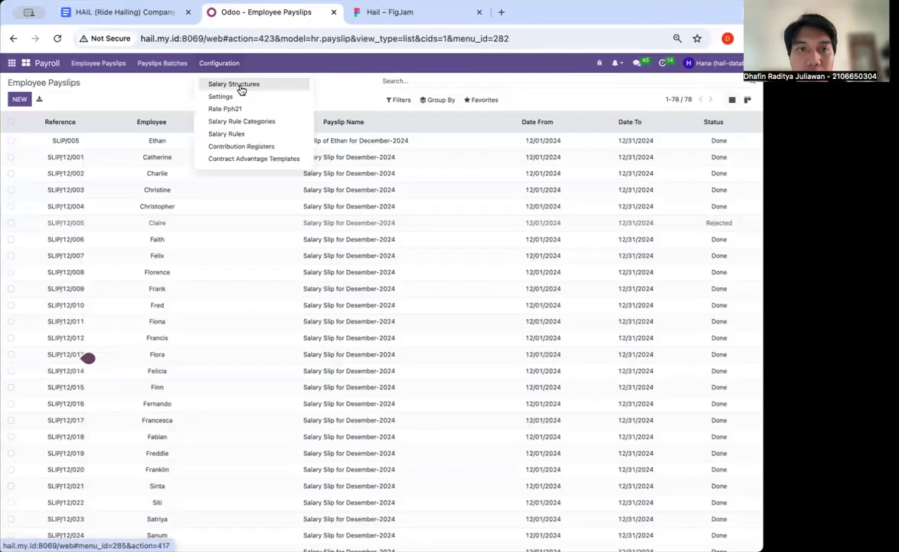
left_click(246, 125)
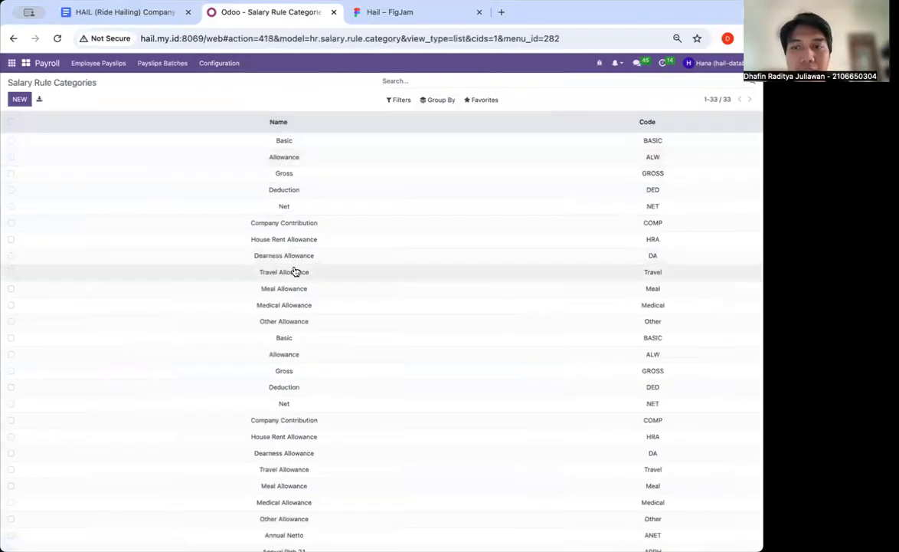
scroll(295, 345, "down", 3)
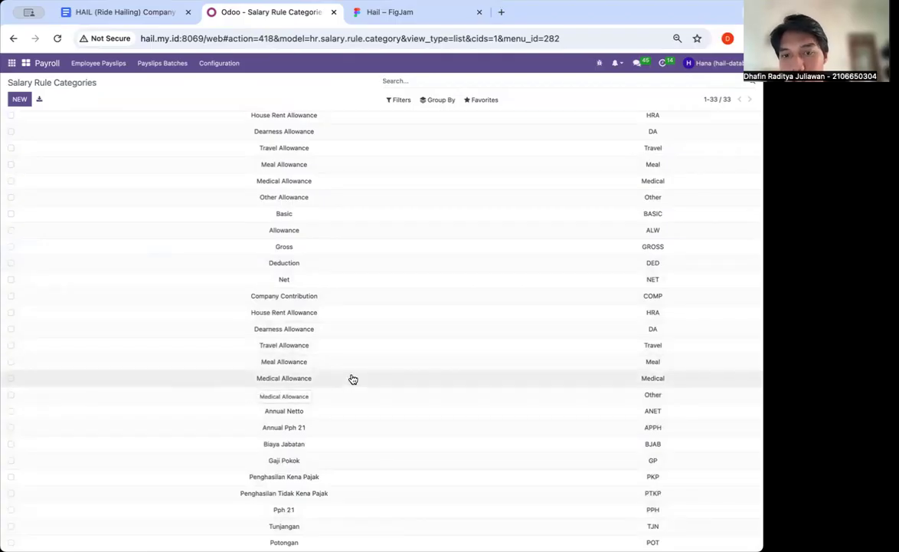
- Open the Payroll Salary Rules list and review its allowance, deduction and Penghasilan Tidak Kena Pajak rules
left_click(220, 64)
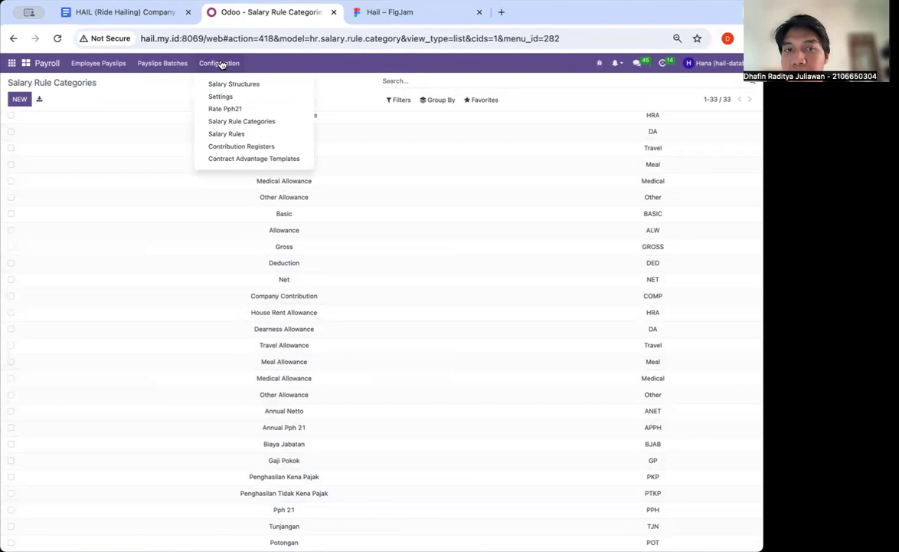
left_click(282, 134)
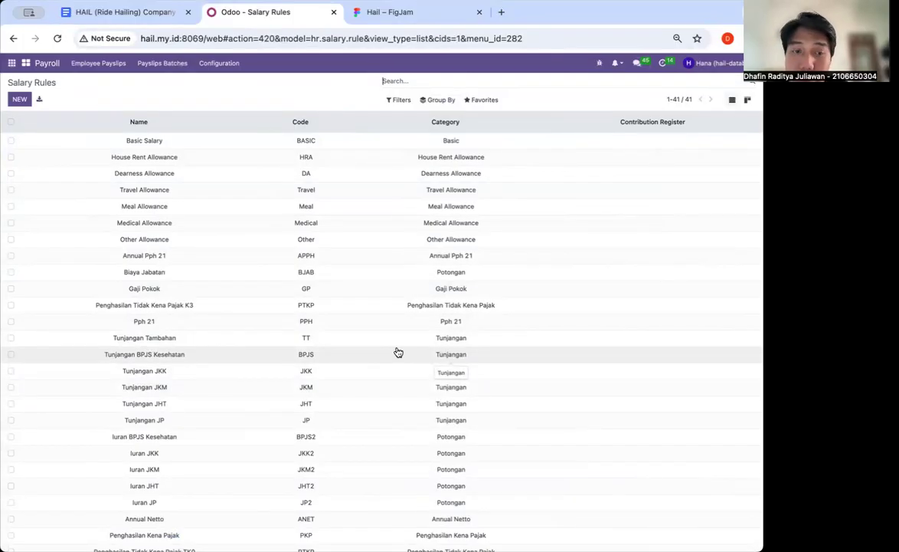
scroll(399, 351, "down", 5)
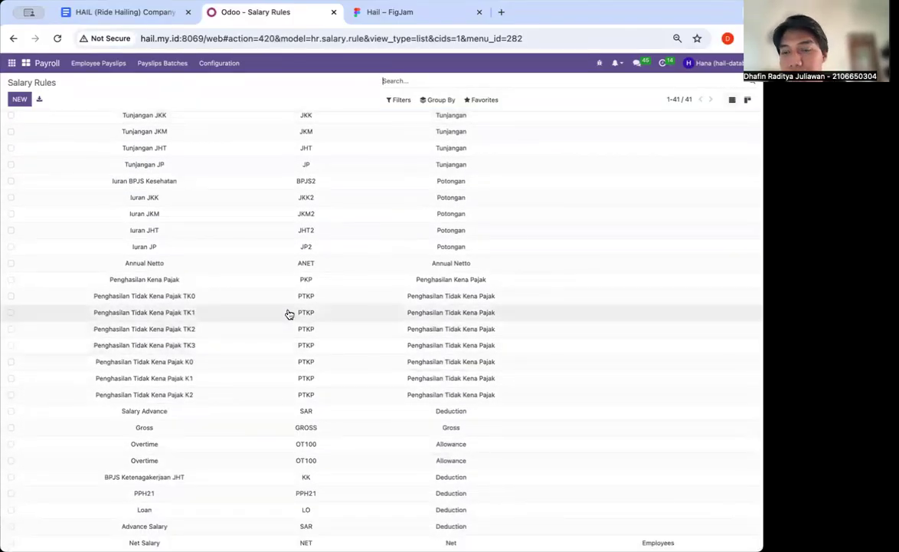
scroll(162, 301, "up", 5)
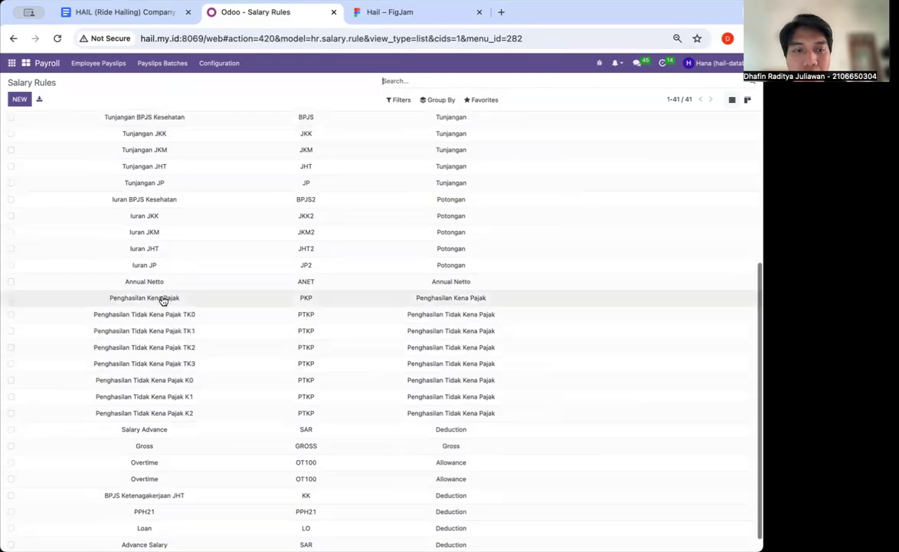
scroll(163, 301, "down", 5)
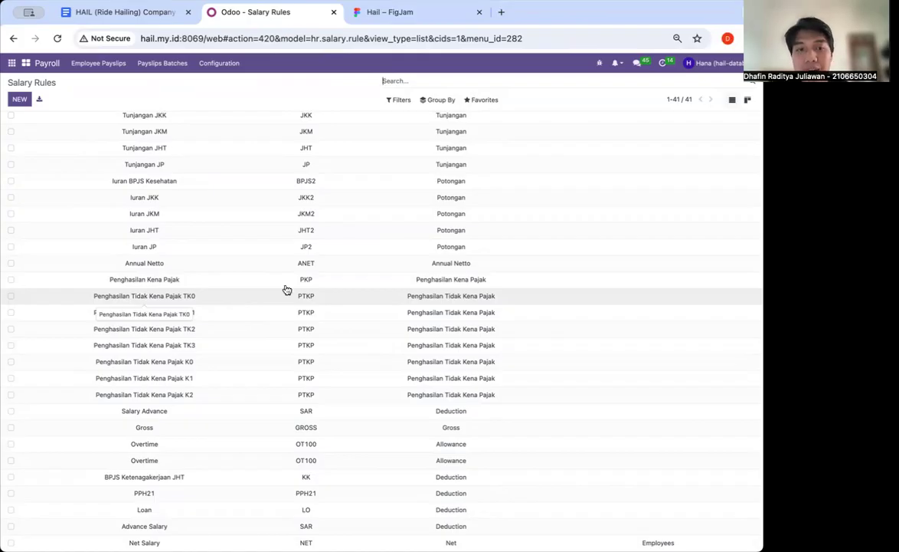
scroll(240, 296, "up", 1)
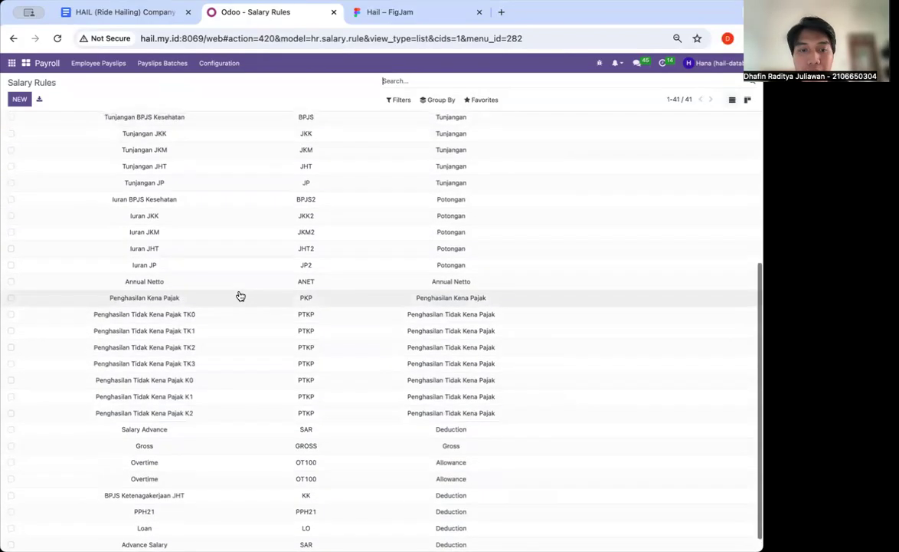
scroll(220, 324, "up", 10)
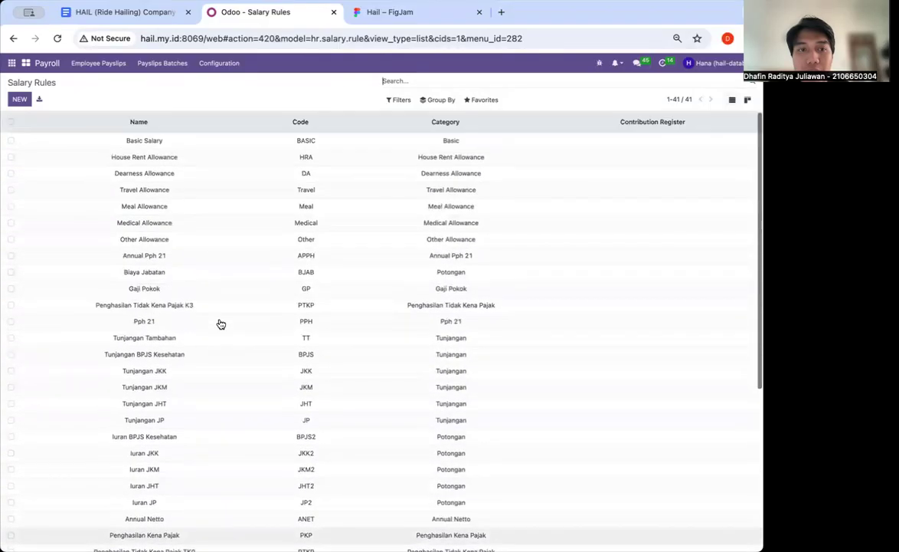
scroll(221, 323, "down", 11)
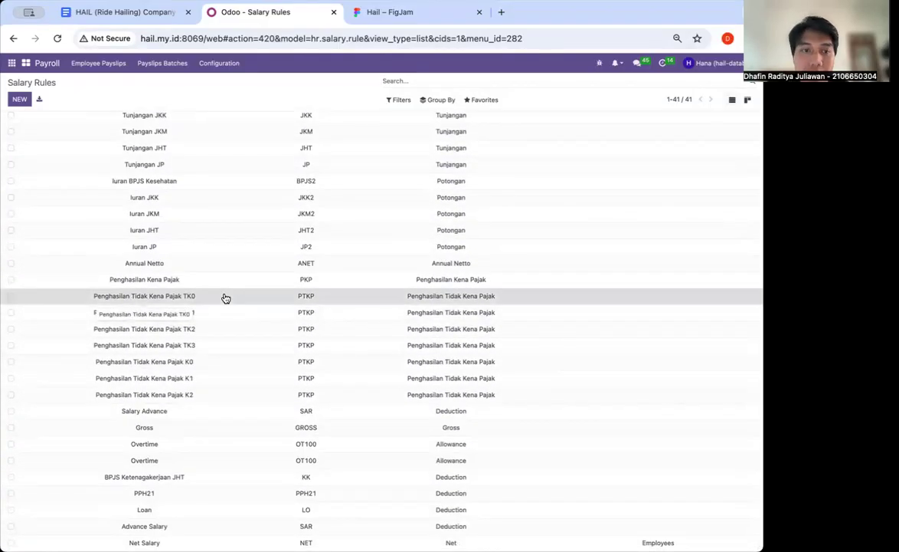
- Inspect the Penghasilan Tidak Kena Pajak TK0, TK1 and TK2 salary rules one by one, returning to the list after each
left_click(223, 297)
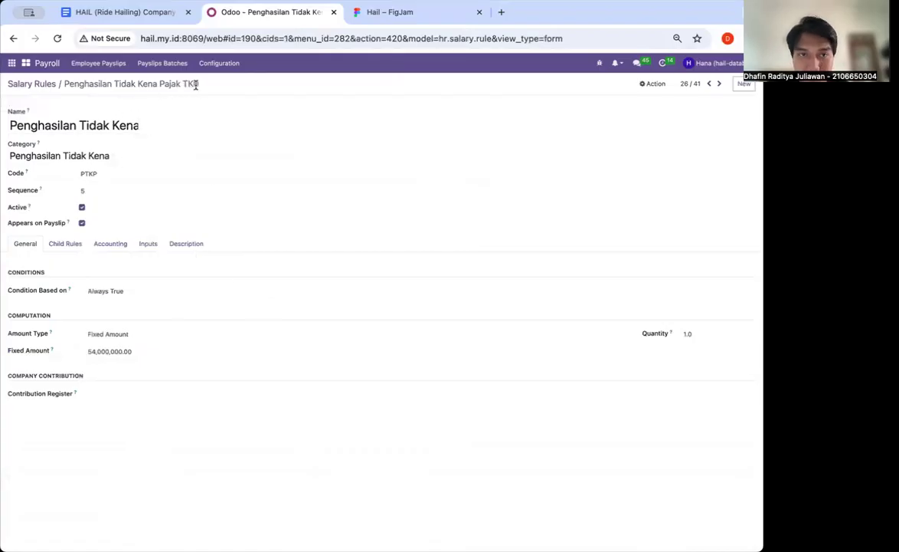
scroll(239, 187, "left", 5)
left_click(198, 313)
scroll(184, 333, "left", 5)
left_click(185, 330)
scroll(183, 335, "left", 5)
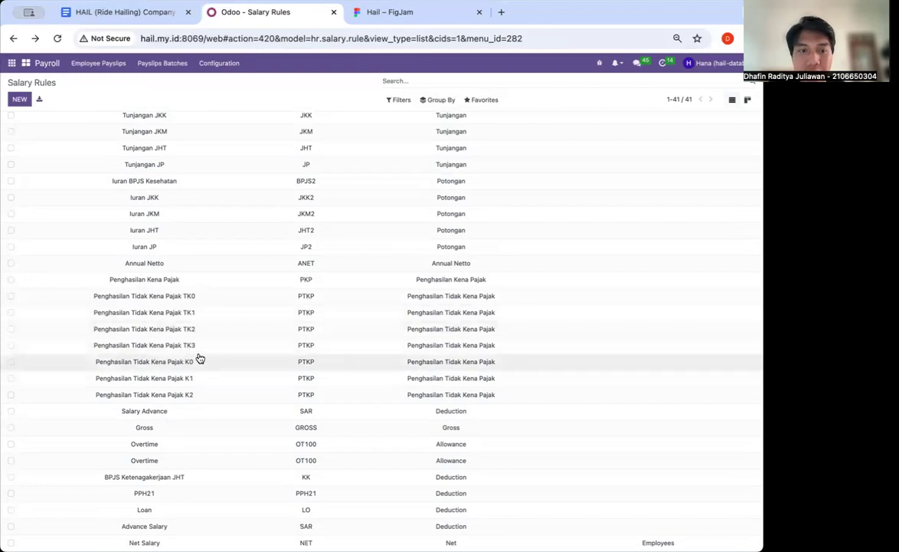
- Look over the salary rules again, inspect the Penghasilan Tidak Kena Pajak K2 rule, and return to the Salary Rules list
scroll(195, 410, "up", 2)
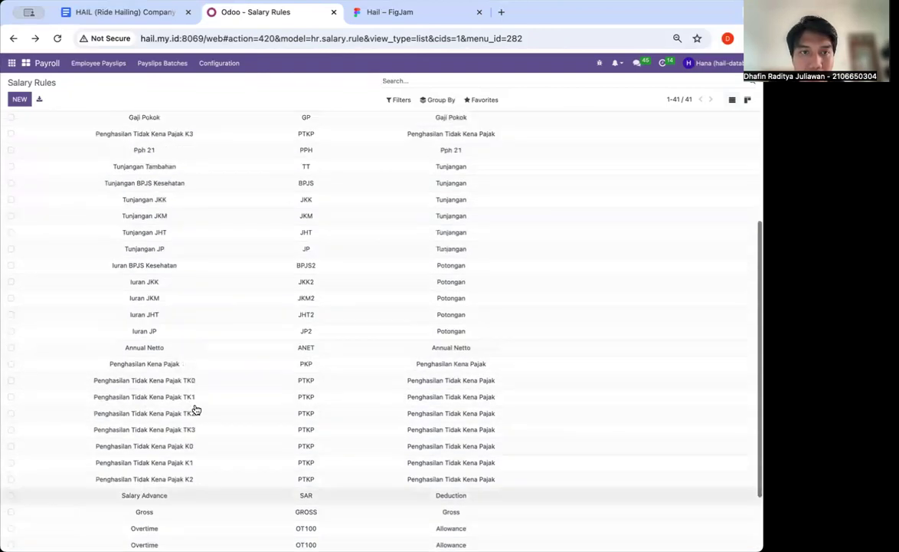
scroll(195, 306, "up", 3)
scroll(205, 309, "down", 5)
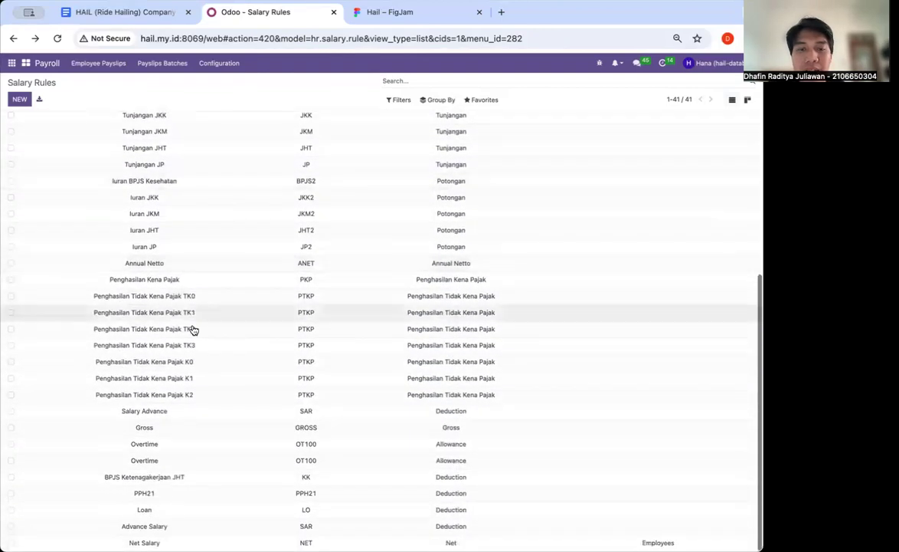
left_click(212, 392)
left_click(31, 81)
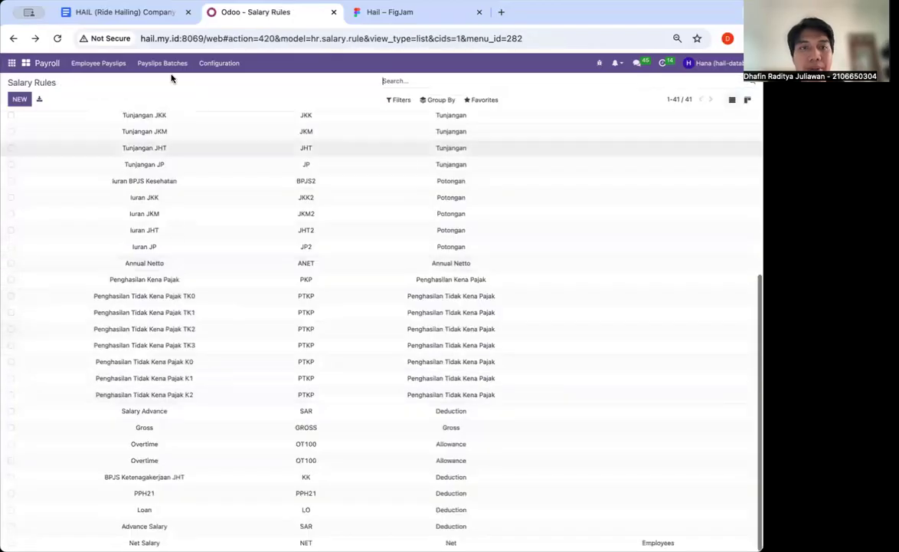
- Return to the HAIL report and read the Payroll scenario's Salary Structure paragraph with its Odoo example
left_click(115, 13)
scroll(315, 327, "down", 5)
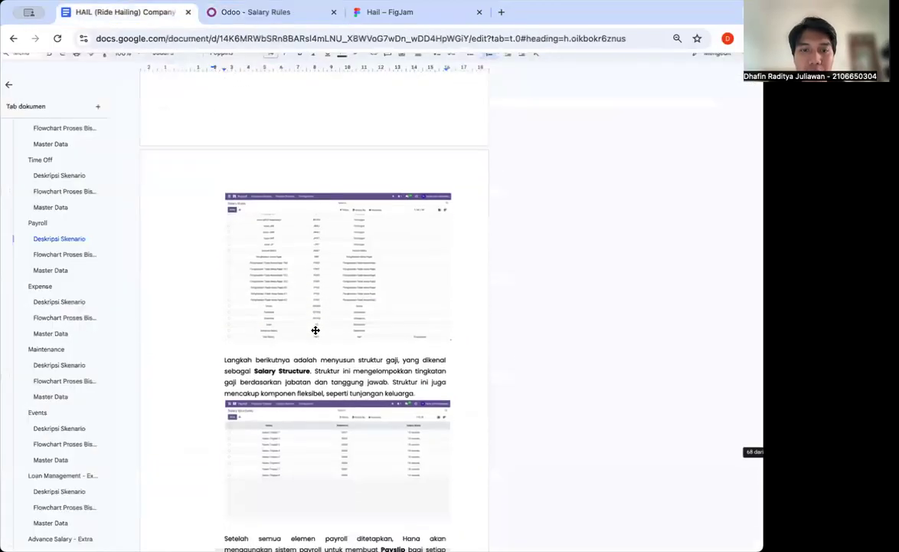
scroll(315, 330, "down", 1)
scroll(315, 330, "down", 1)
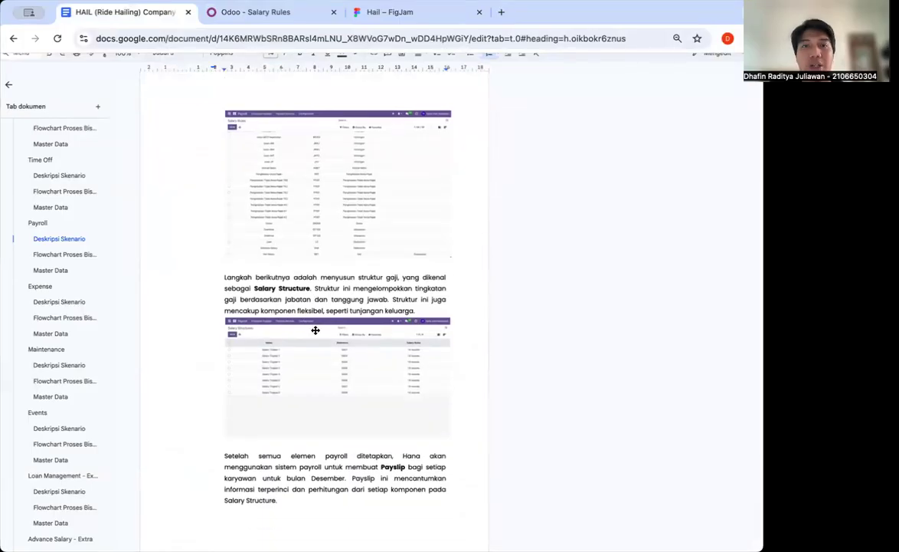
- Switch to Odoo and open the Salary Structures list in the Payroll app
left_click(295, 11)
left_click(226, 66)
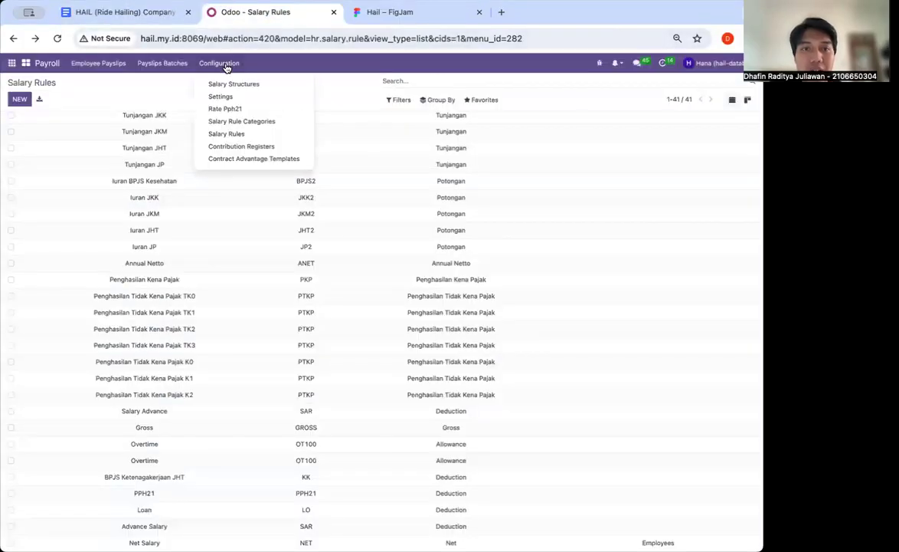
left_click(233, 84)
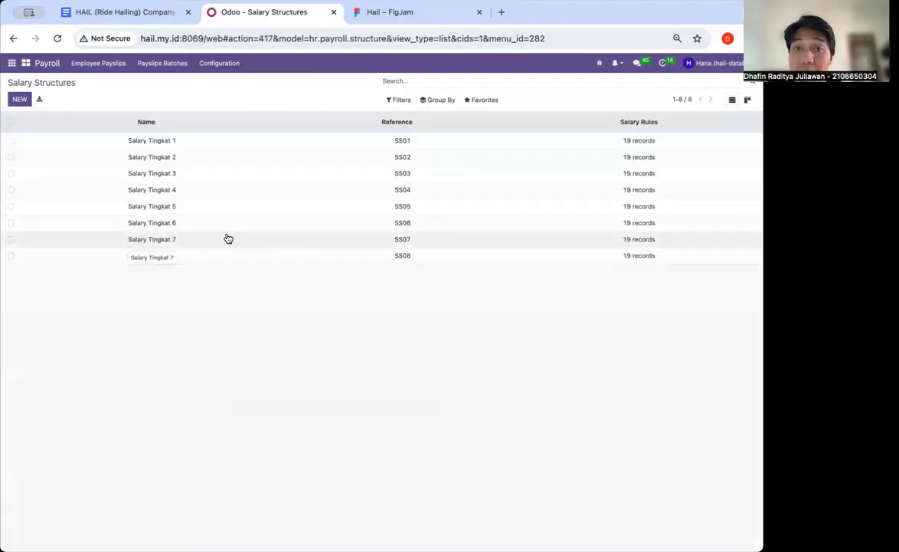
- Inspect the salary rules assigned to the Salary Tingkat 1, Salary Tingkat 2 and Salary Tingkat 8 structures
left_click(173, 141)
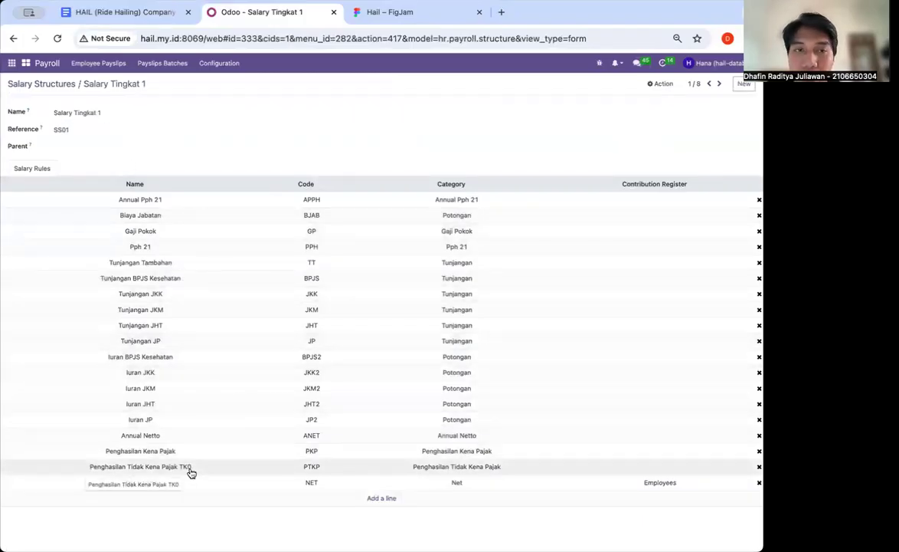
key("alt+Left")
left_click(219, 161)
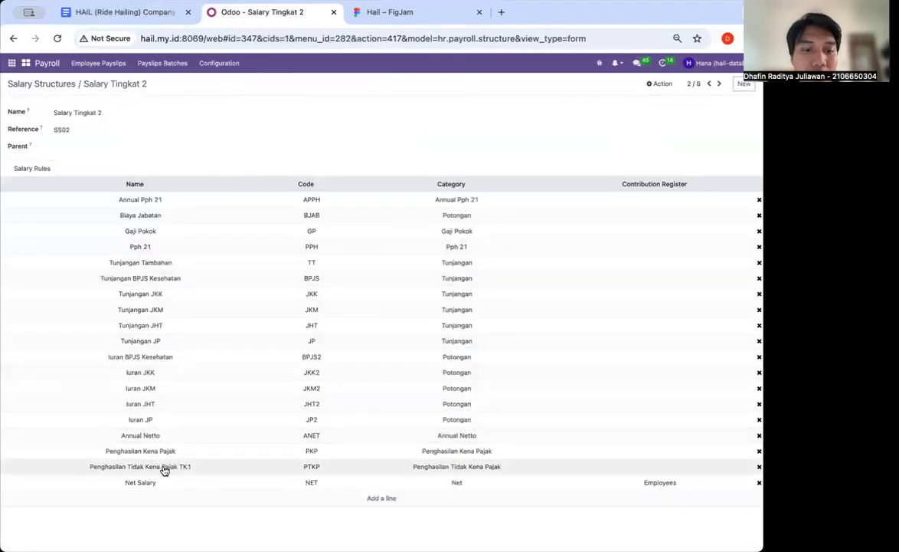
scroll(201, 470, "left", 5)
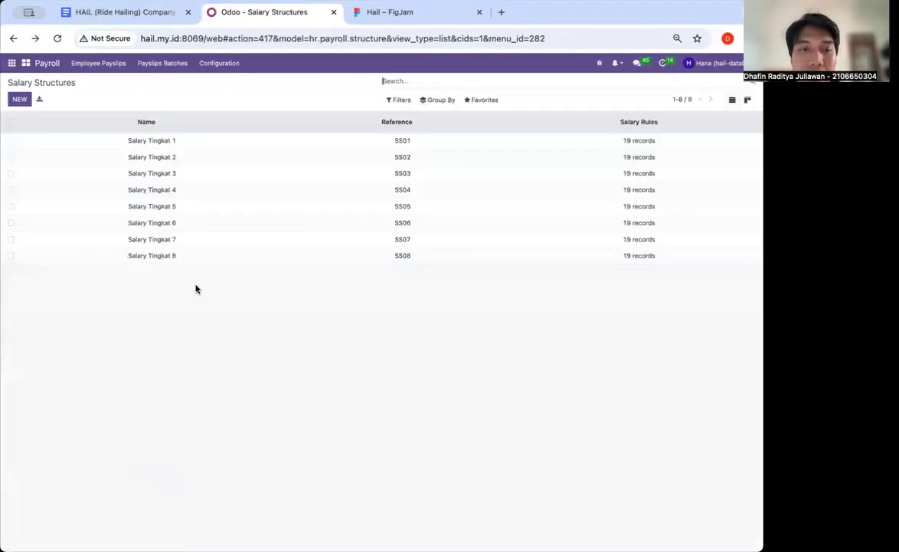
left_click(182, 258)
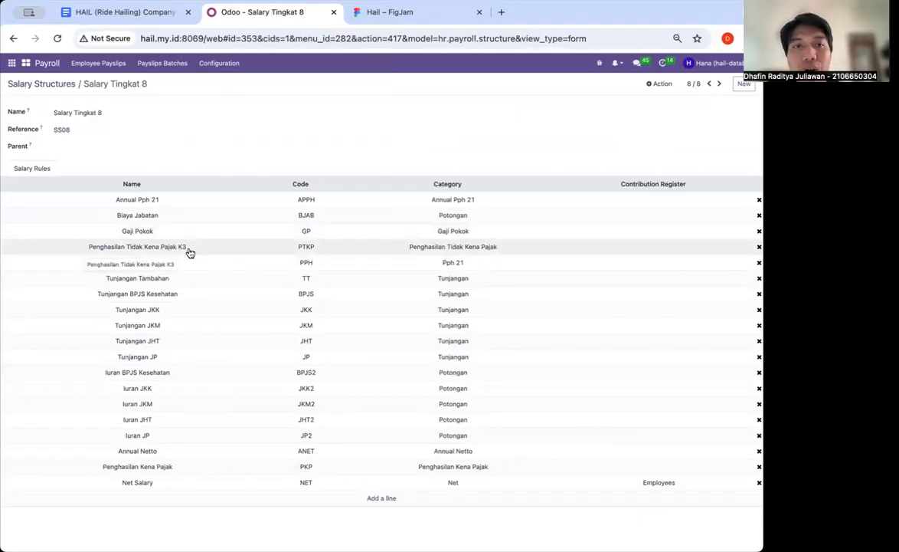
- Return to the HAIL report and read the Payslip and Cancel Payslip paragraphs of the Payroll scenario
left_click(129, 13)
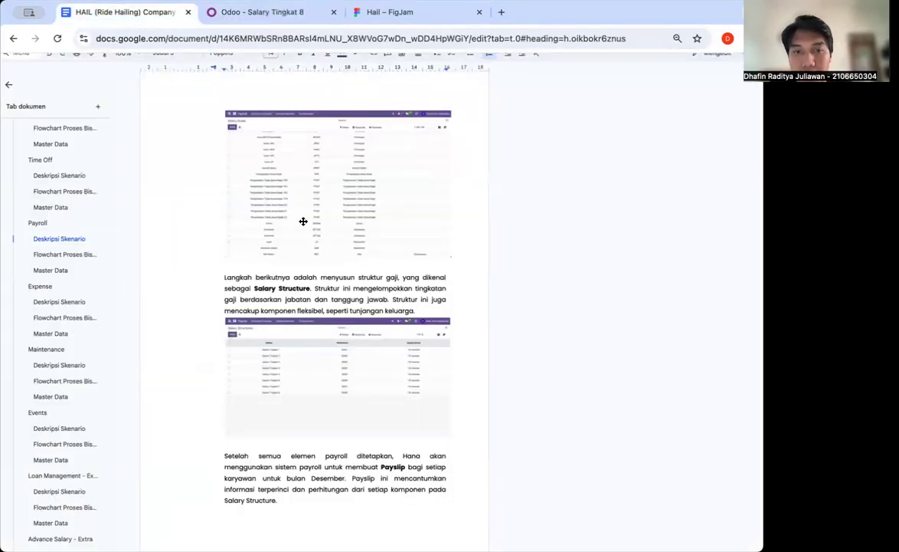
scroll(304, 222, "down", 5)
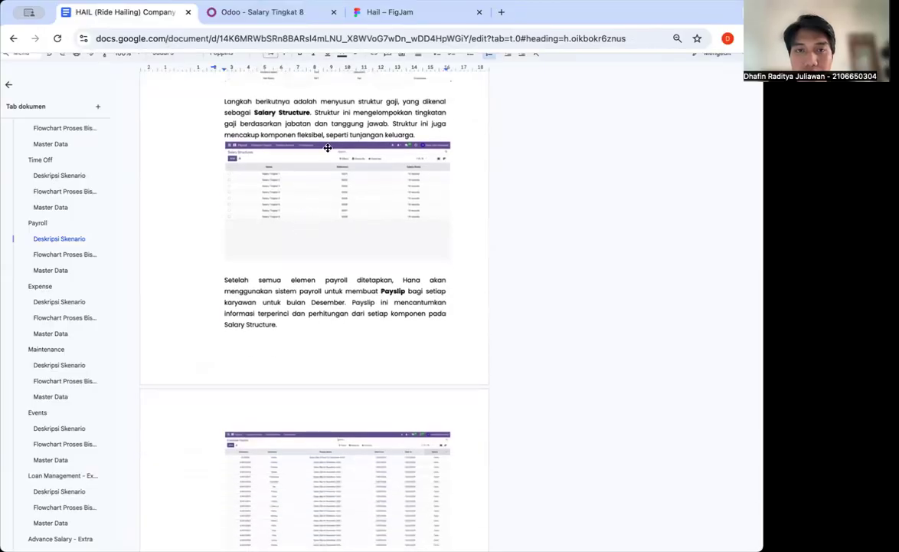
scroll(375, 245, "down", 2)
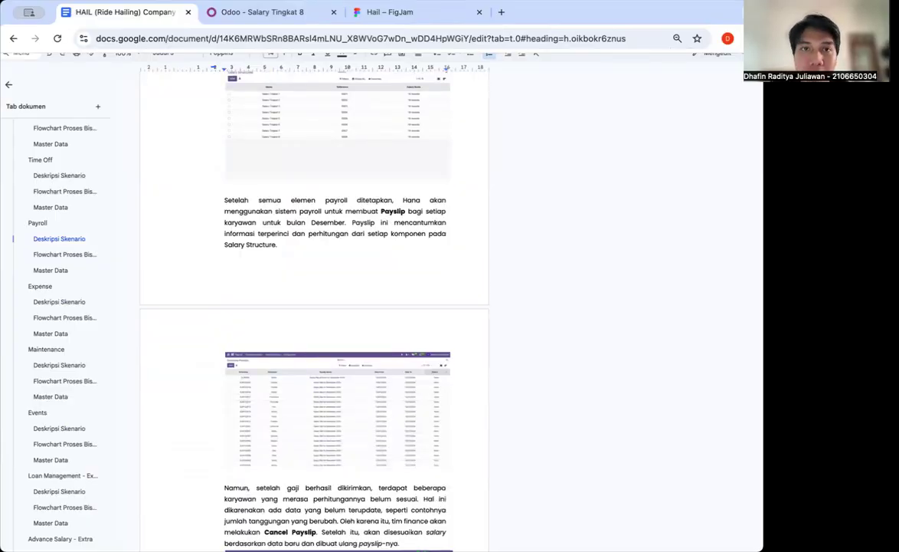
- Switch to Odoo, open the Employee Payslips list, and look through the December 2024 payslips and their statuses
left_click(260, 12)
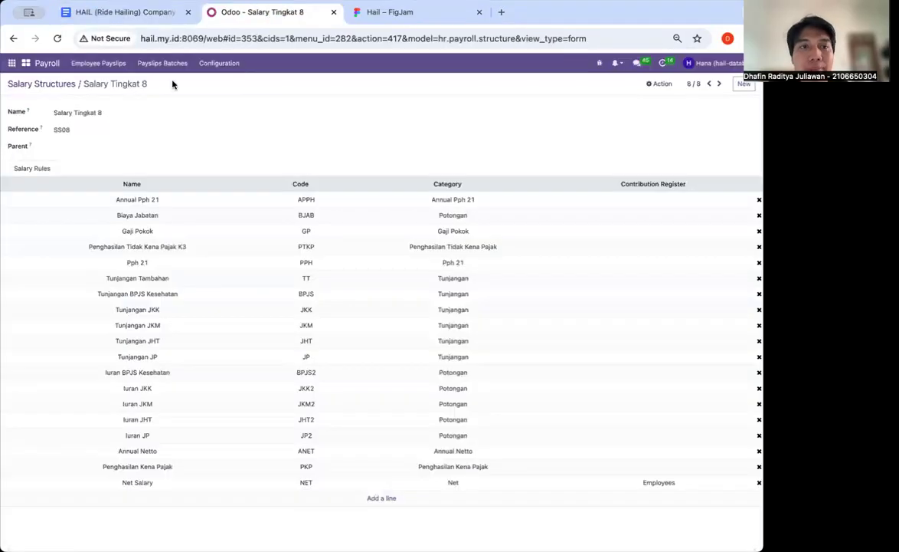
left_click(100, 63)
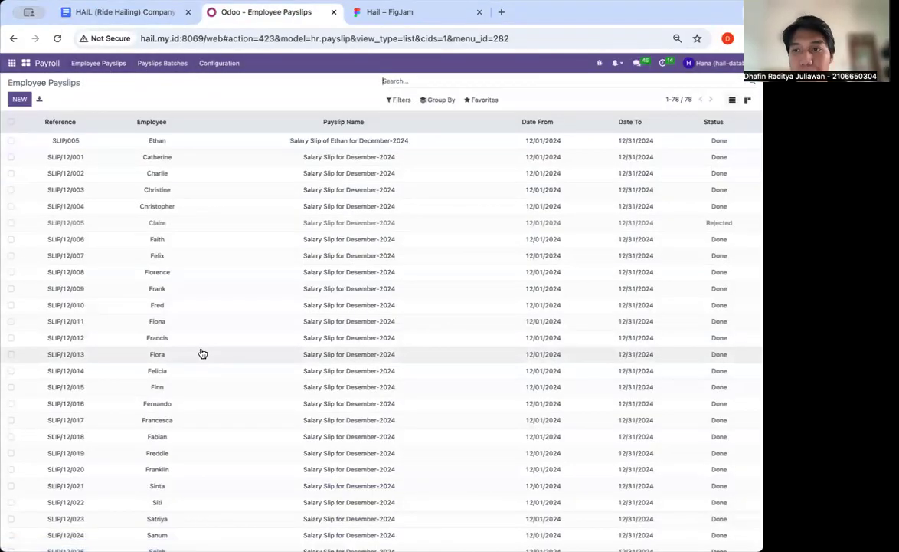
scroll(203, 353, "down", 2)
scroll(202, 354, "down", 3)
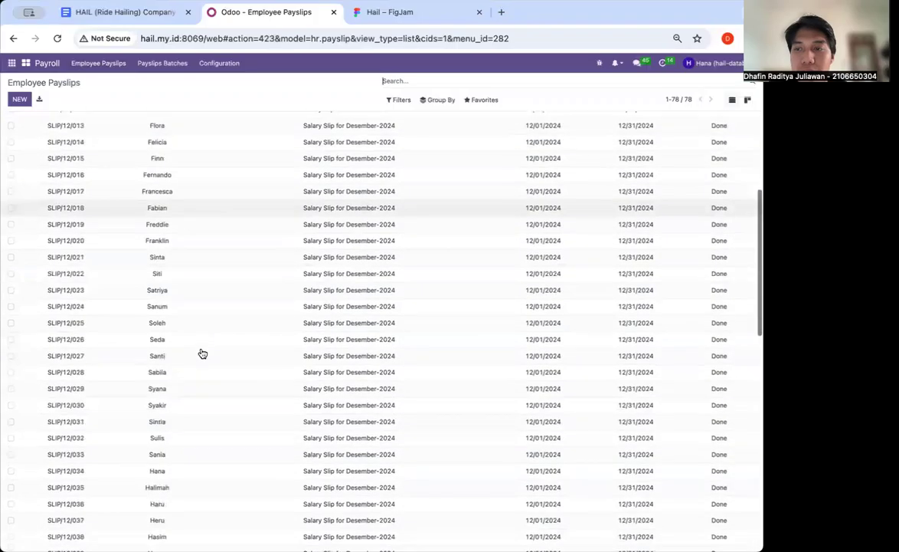
- Open December payslip SLIP/12/001 briefly, and examine the salary computation lines of payslip SLIP/12/016, which uses Salary Tingkat 8
scroll(202, 353, "up", 3)
scroll(203, 353, "up", 3)
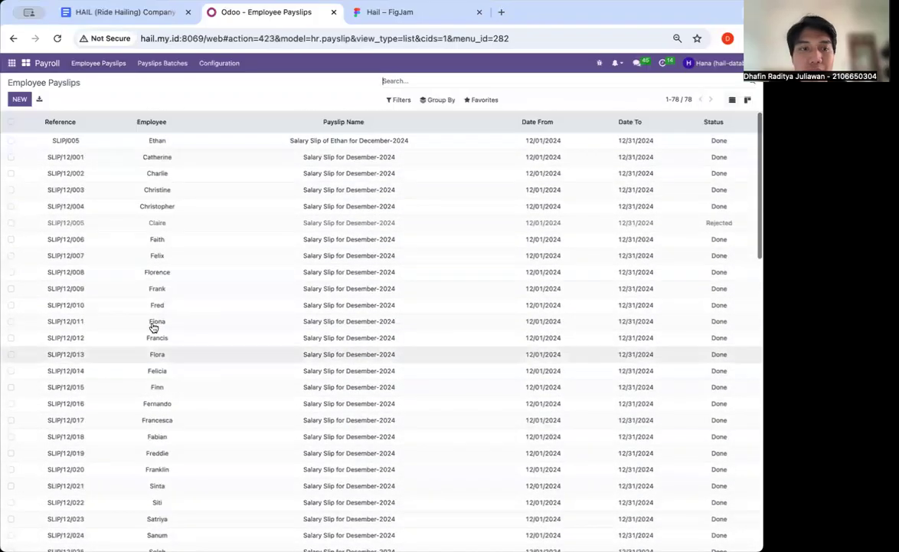
left_click(89, 163)
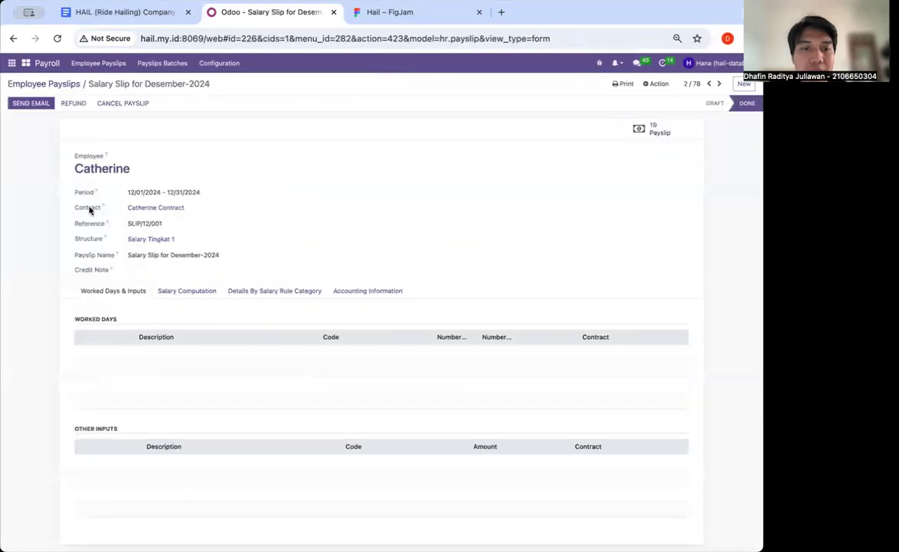
scroll(89, 209, "left", 5)
left_click(64, 412)
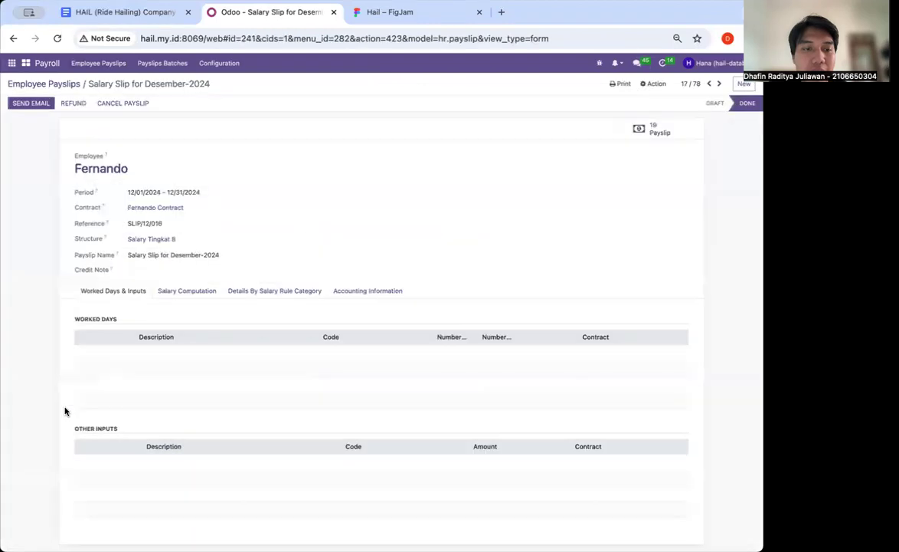
left_click(172, 291)
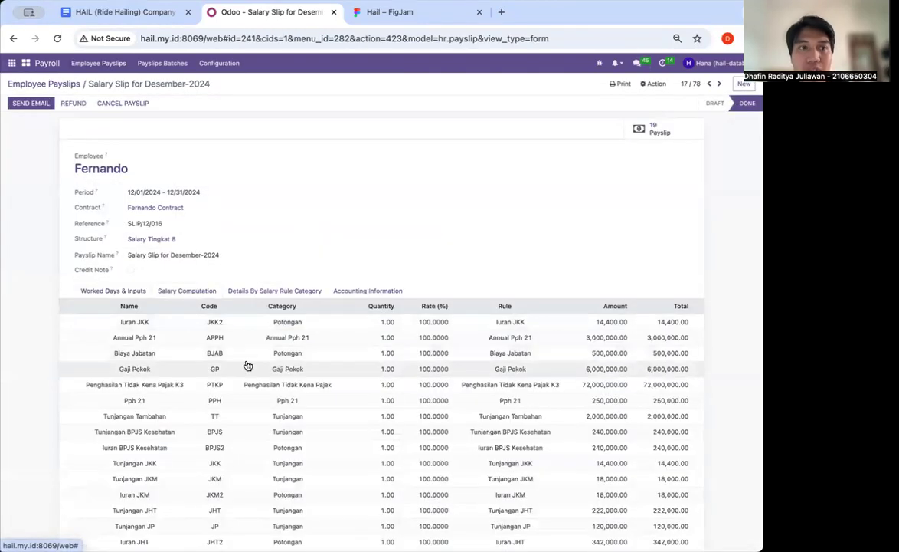
scroll(246, 367, "down", 3)
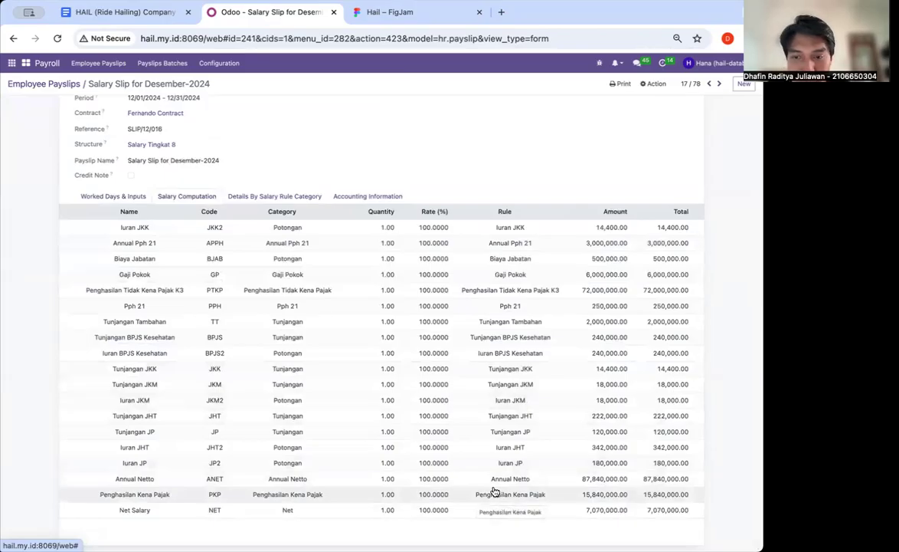
scroll(563, 503, "up", 3)
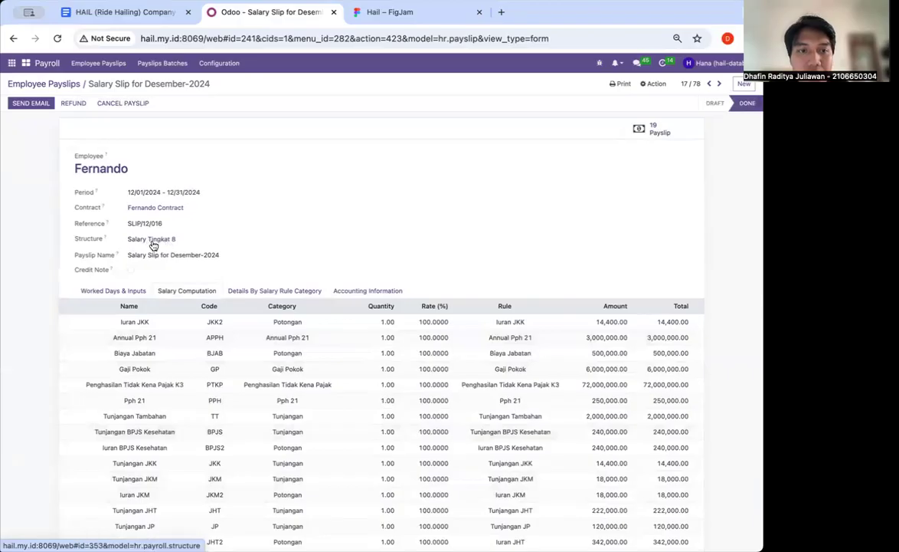
scroll(160, 245, "left", 5)
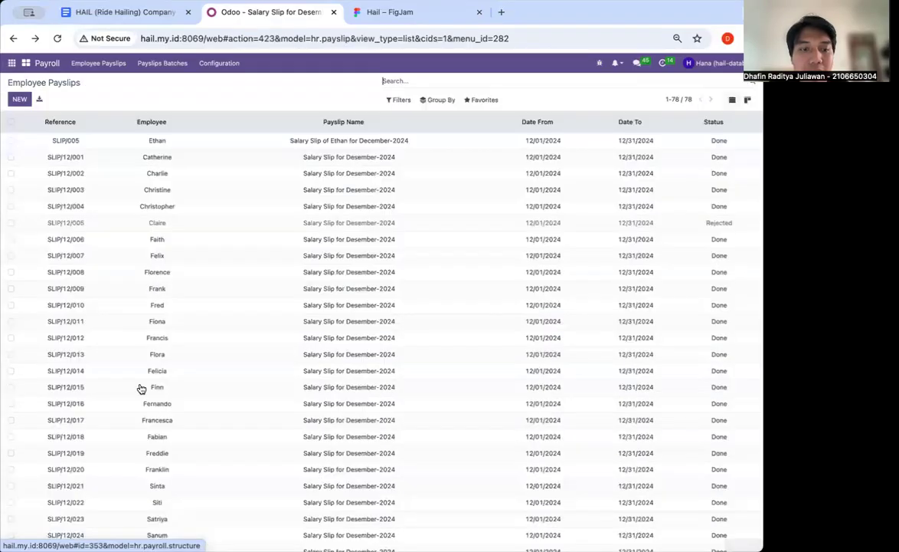
- Examine the salary computation of payslip SLIP/12/014, which uses Salary Tingkat 6, and return to the payslip list
left_click(143, 373)
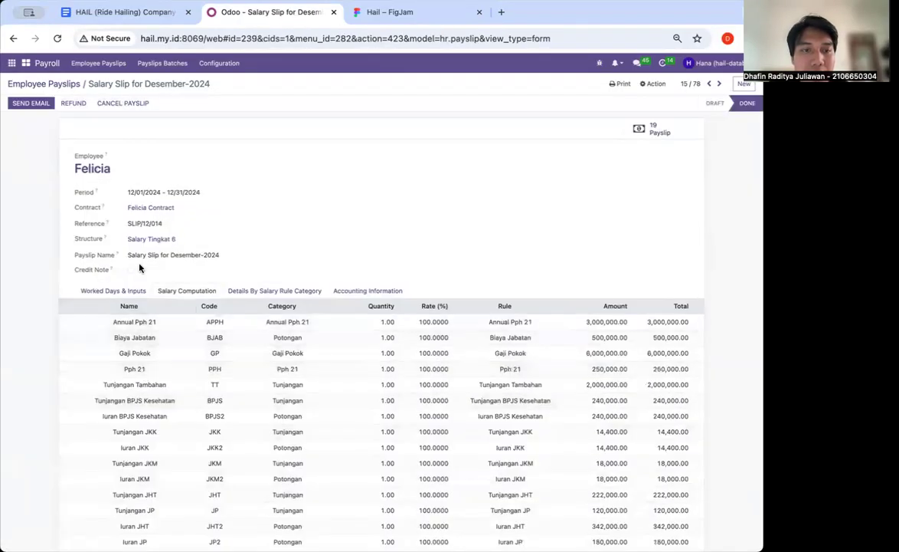
scroll(192, 348, "down", 3)
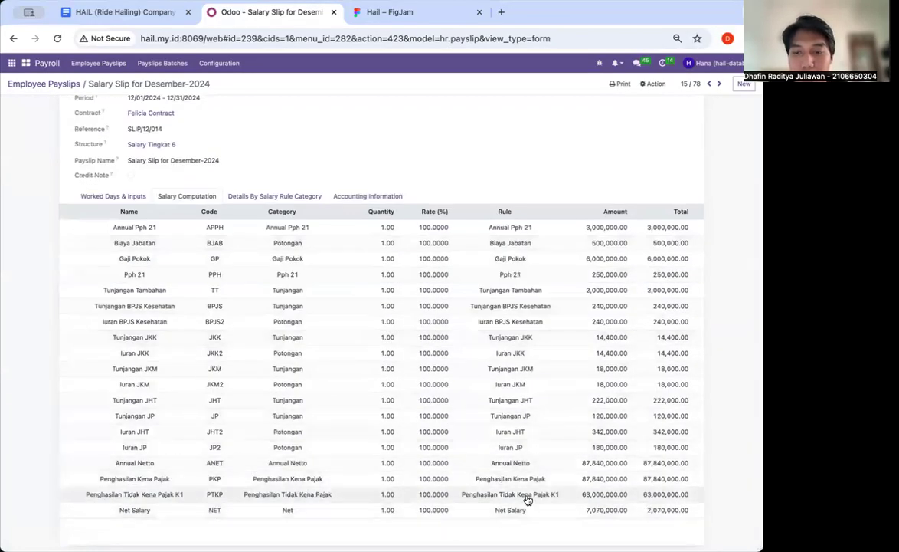
scroll(557, 501, "left", 5)
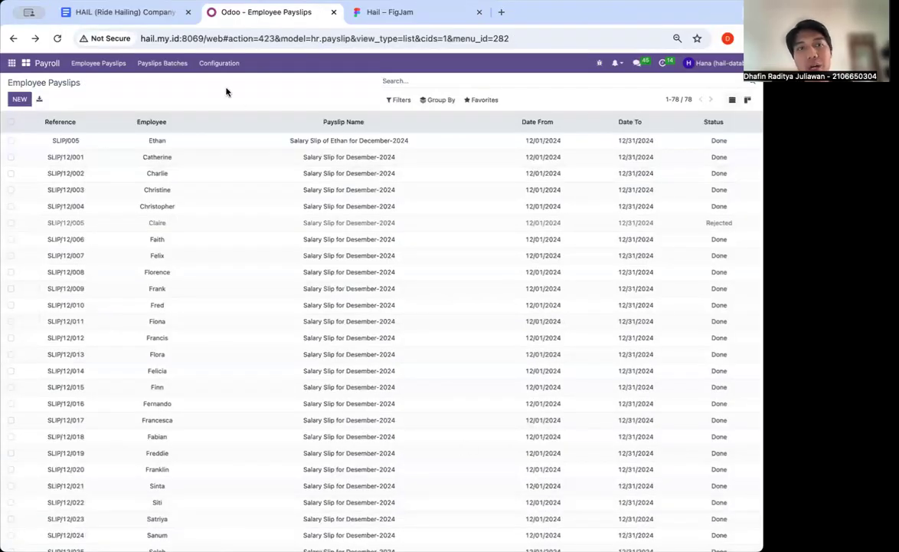
- Switch to the HAIL report and read the Payroll scenario's paragraph on incorrect calculations, highlighting the words Cancel Payslip
left_click(131, 14)
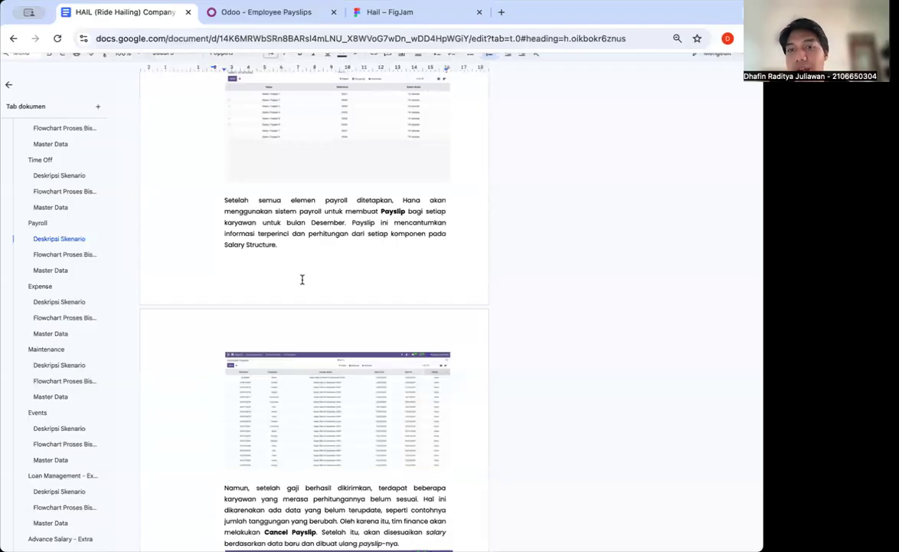
scroll(302, 279, "down", 8)
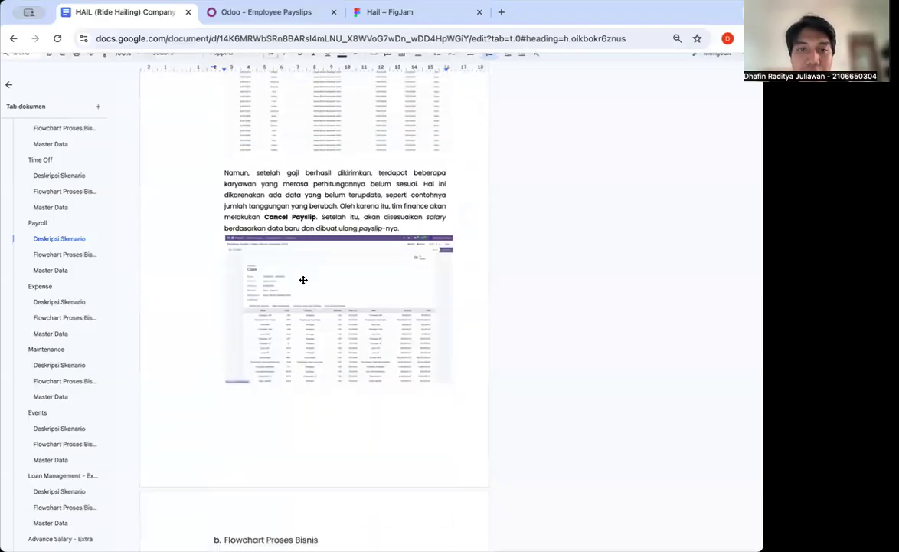
triple_click(295, 170)
left_click(305, 160)
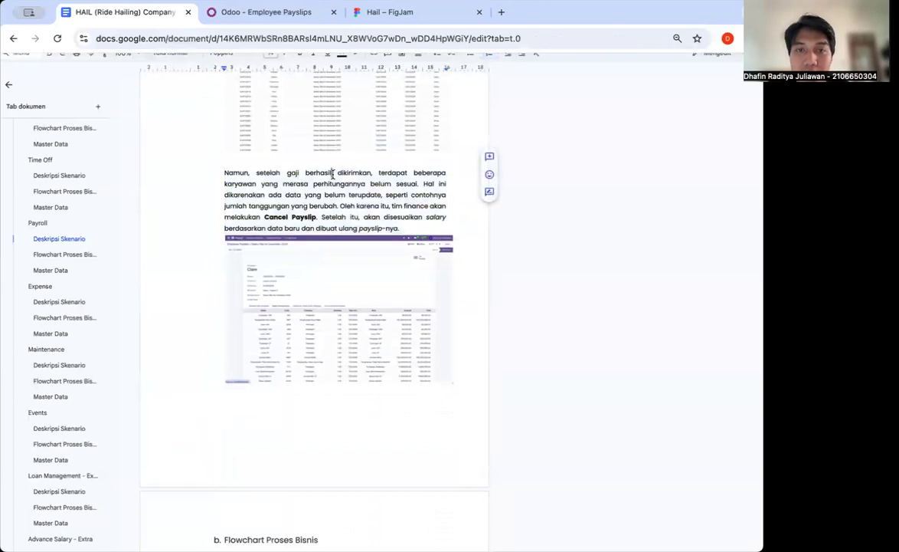
double_click(381, 183)
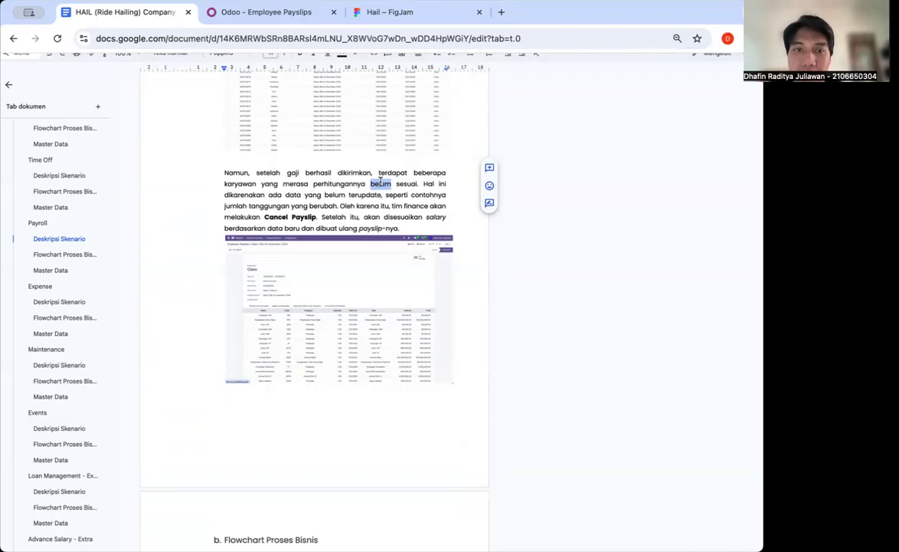
left_click(331, 190)
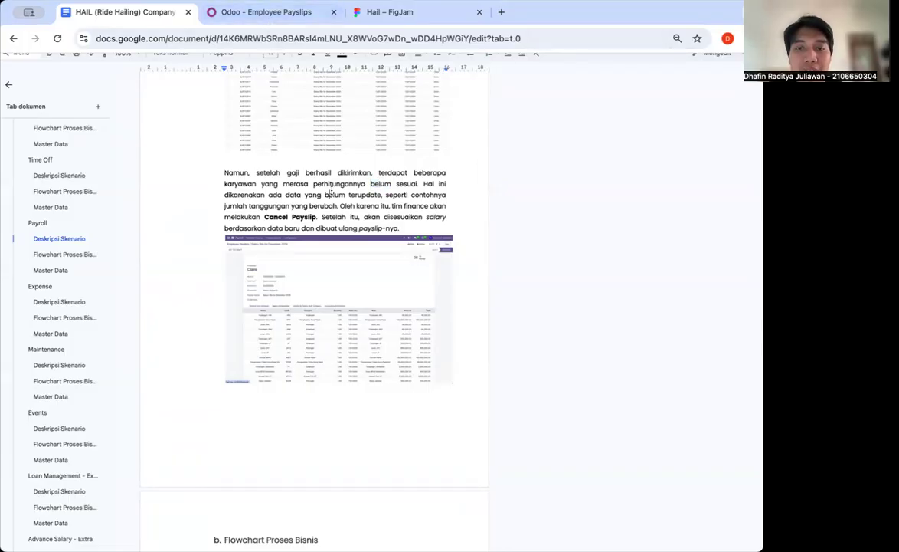
double_click(277, 217)
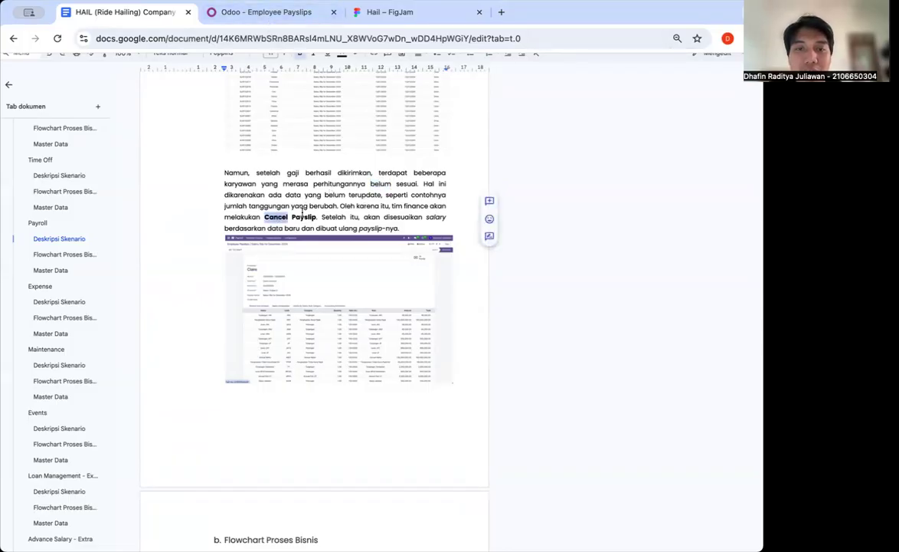
double_click(303, 217)
- Switch to Odoo, view rejected payslip SLIP/12/005, and open payslip SLIP/12/012 to point out its Cancel Payslip action
left_click(261, 14)
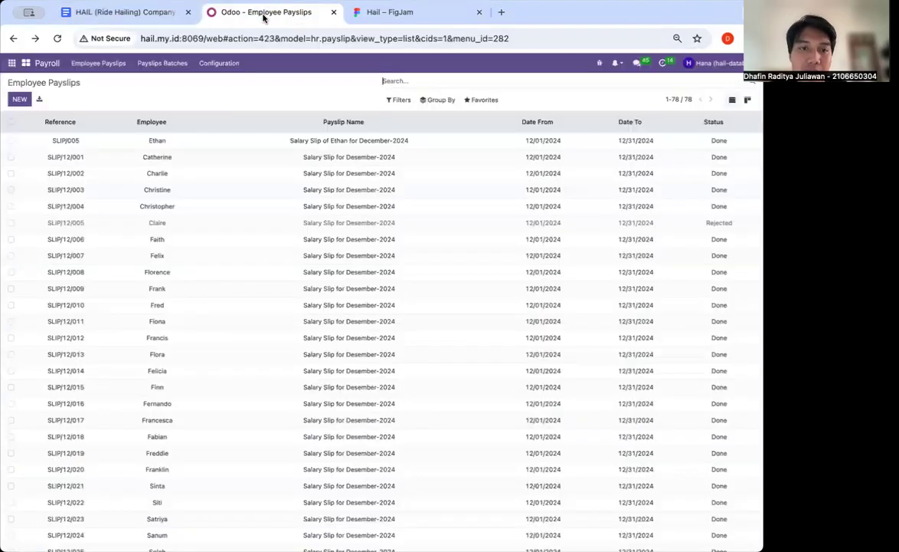
left_click(124, 227)
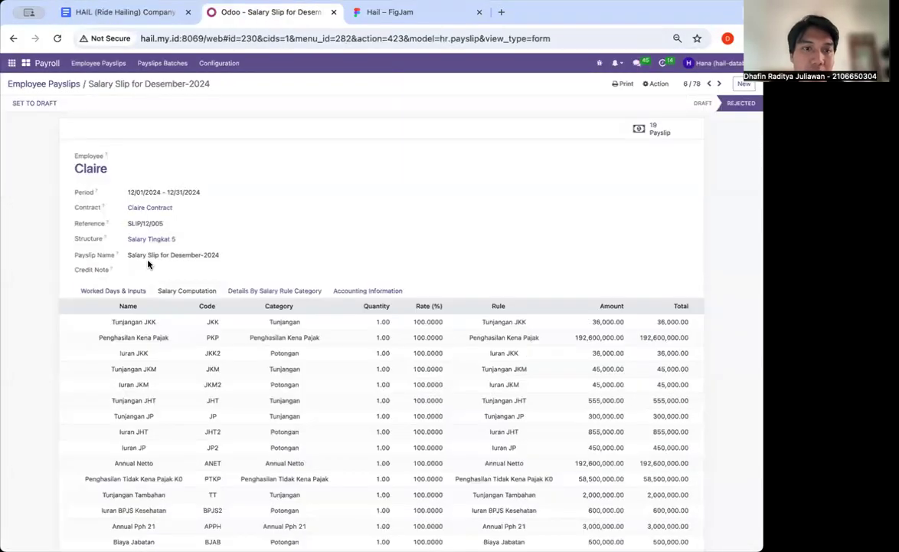
key("alt+Left")
left_click(132, 339)
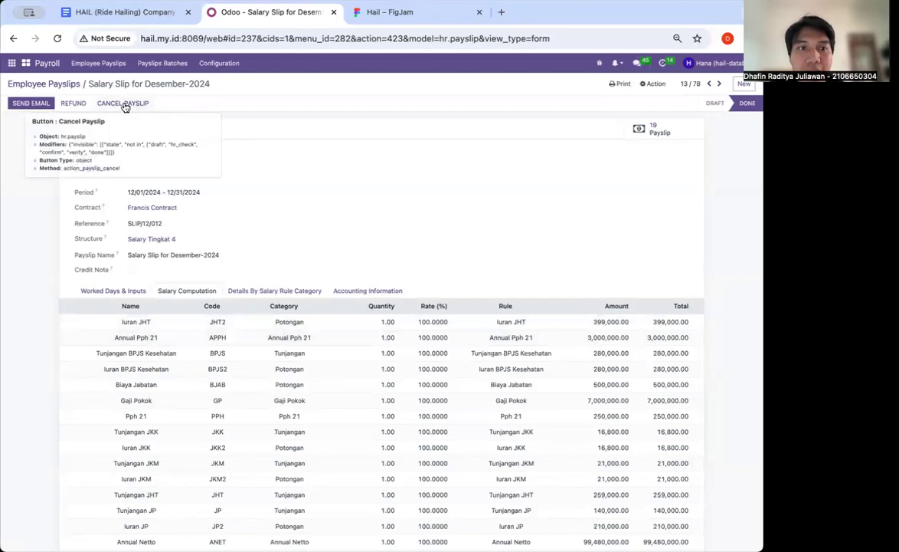
- Return to the HAIL report, read the end of the Cancel Payslip paragraph, and view the Payroll business process flowchart enlarged
left_click(126, 12)
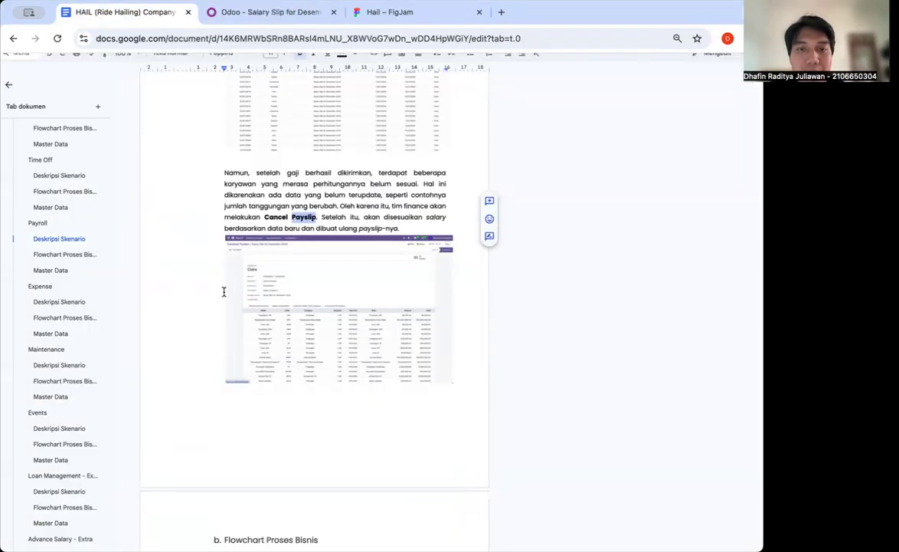
scroll(224, 291, "down", 1)
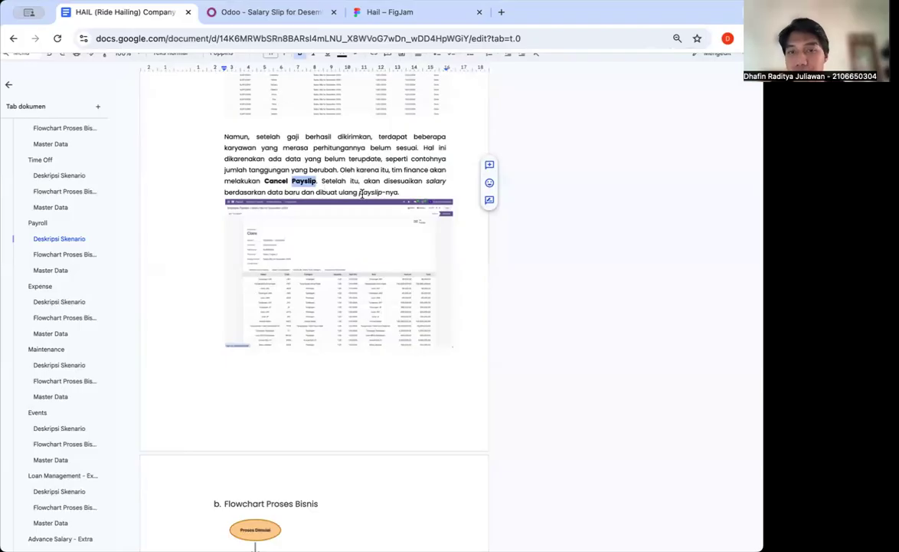
scroll(362, 193, "down", 5)
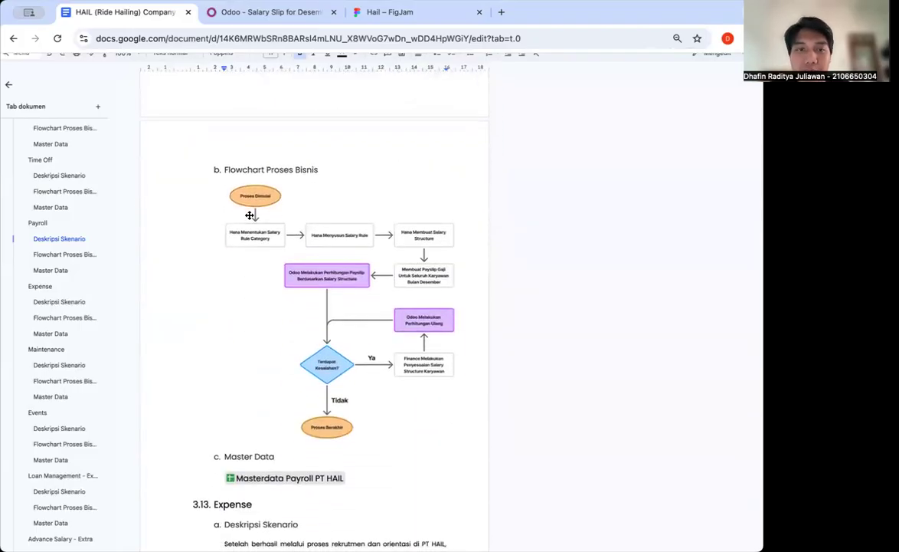
scroll(249, 215, "up", 3)
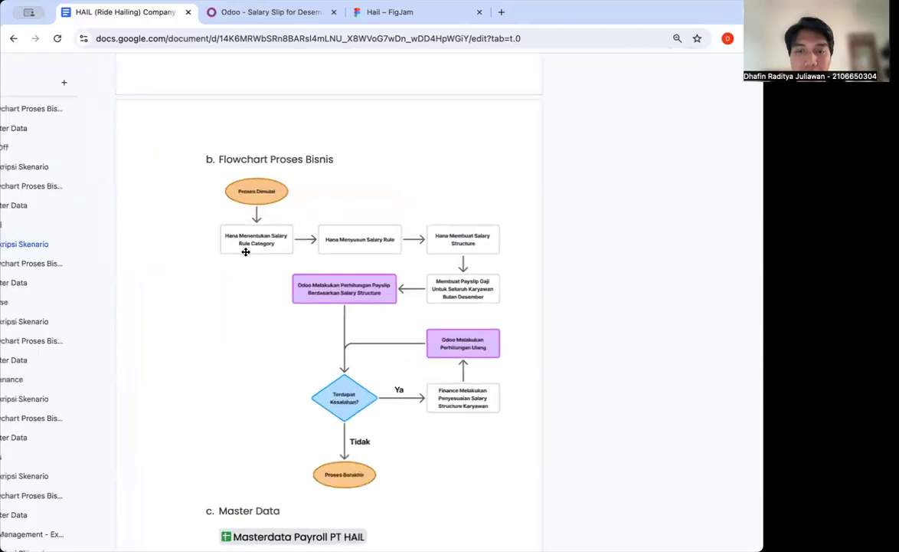